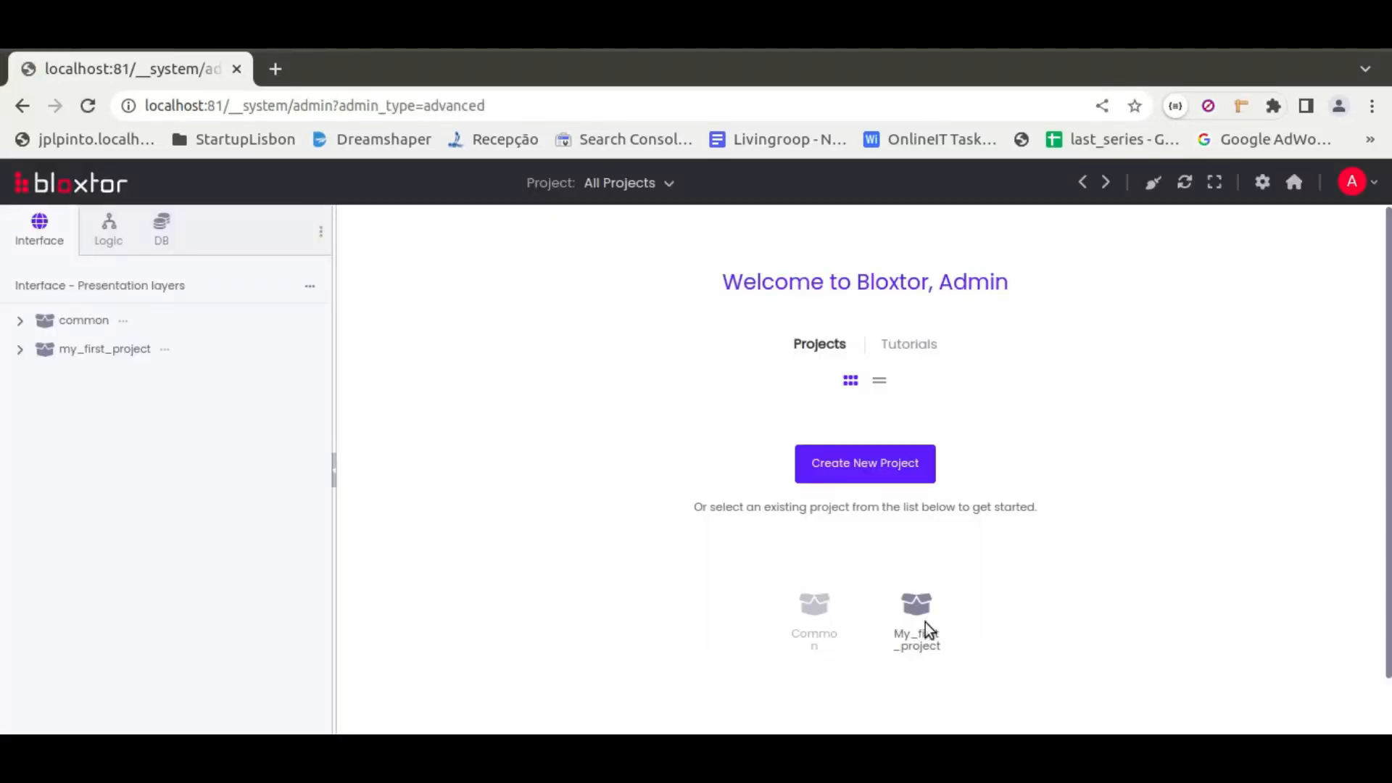
# Open my_first_project and open its index page for editing in the Visual Workspace
pyautogui.click(925, 622)
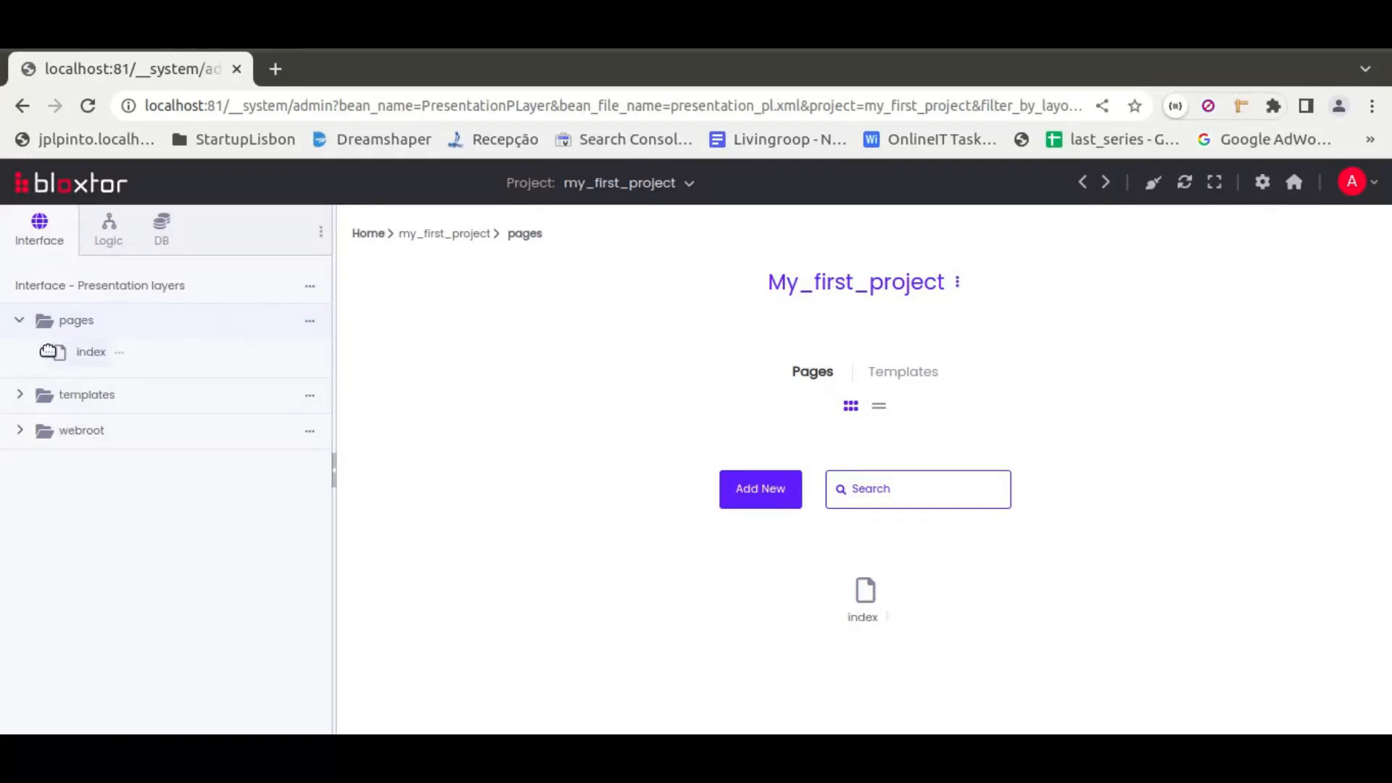
pyautogui.click(93, 355)
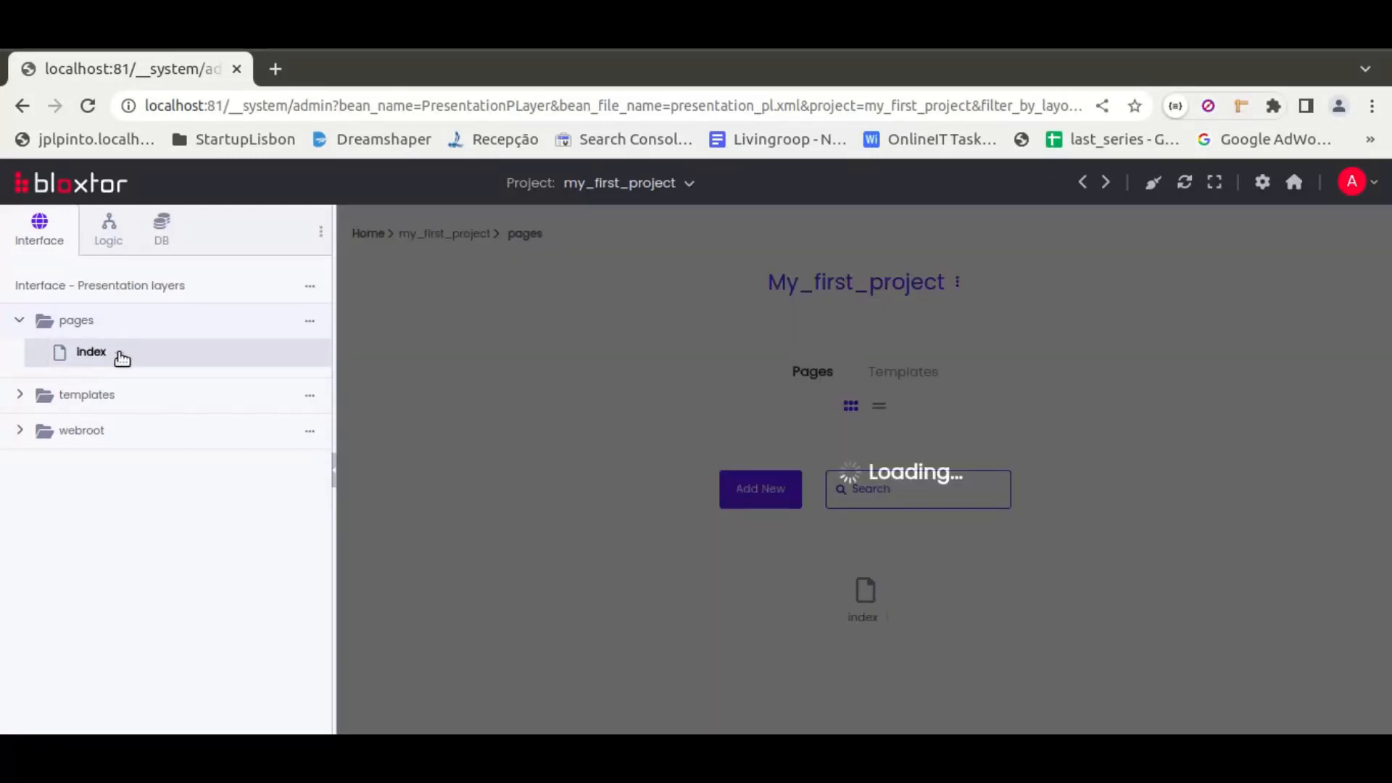
pyautogui.click(119, 353)
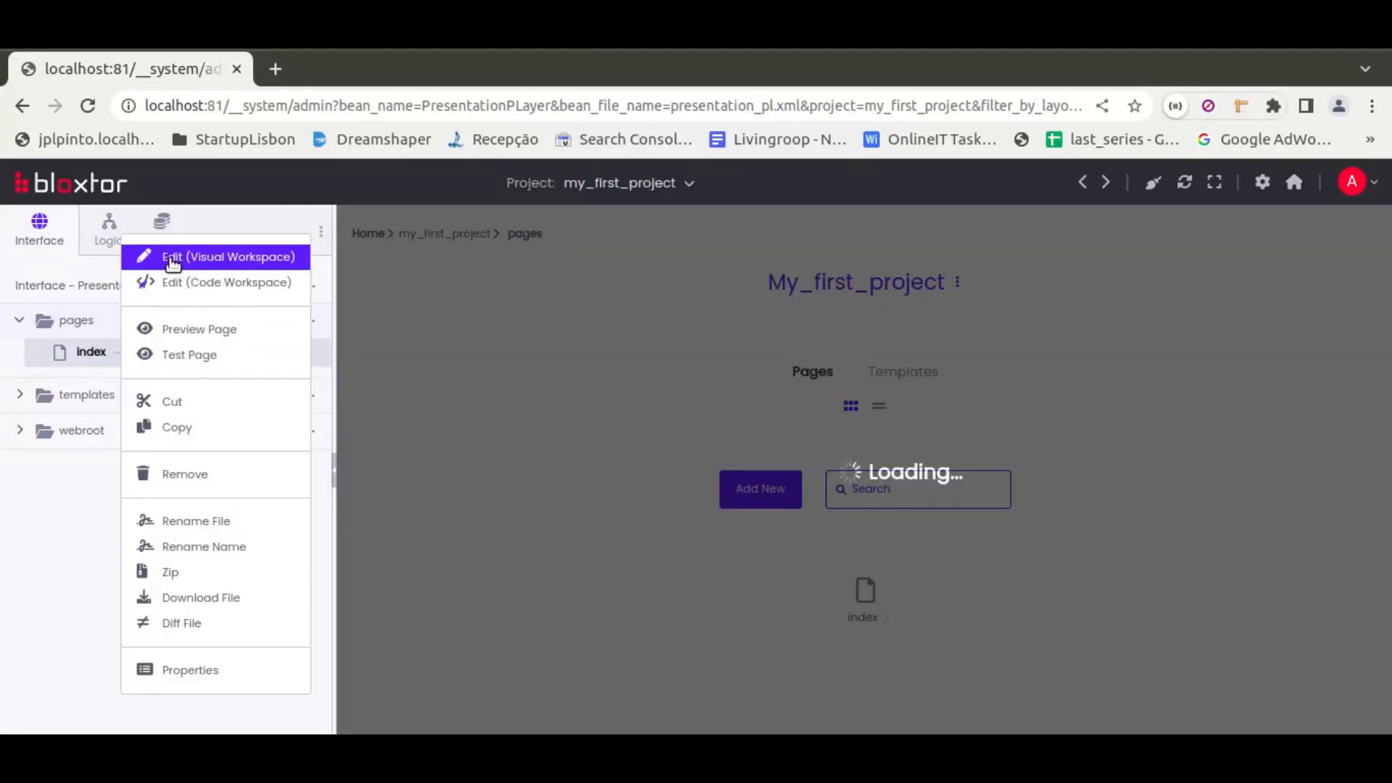
pyautogui.click(243, 257)
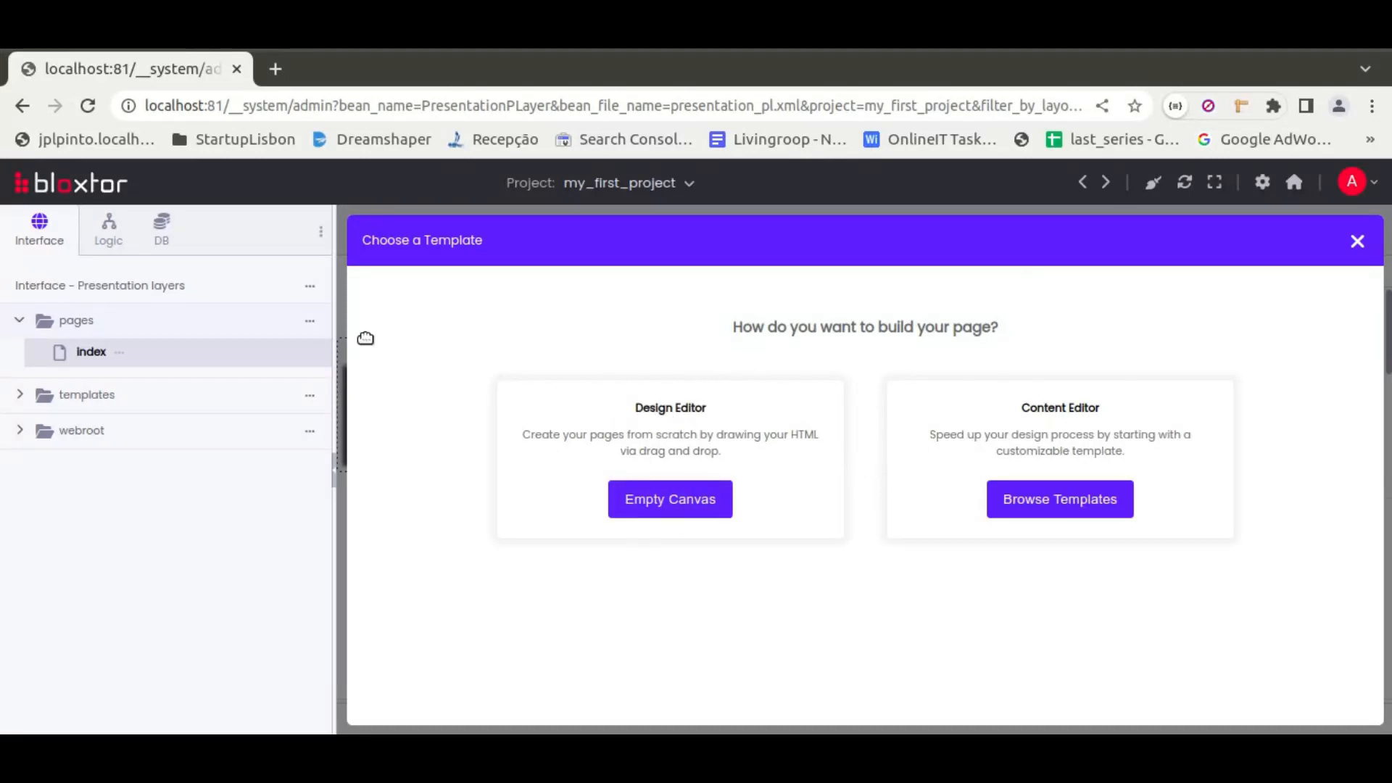
pyautogui.click(120, 354)
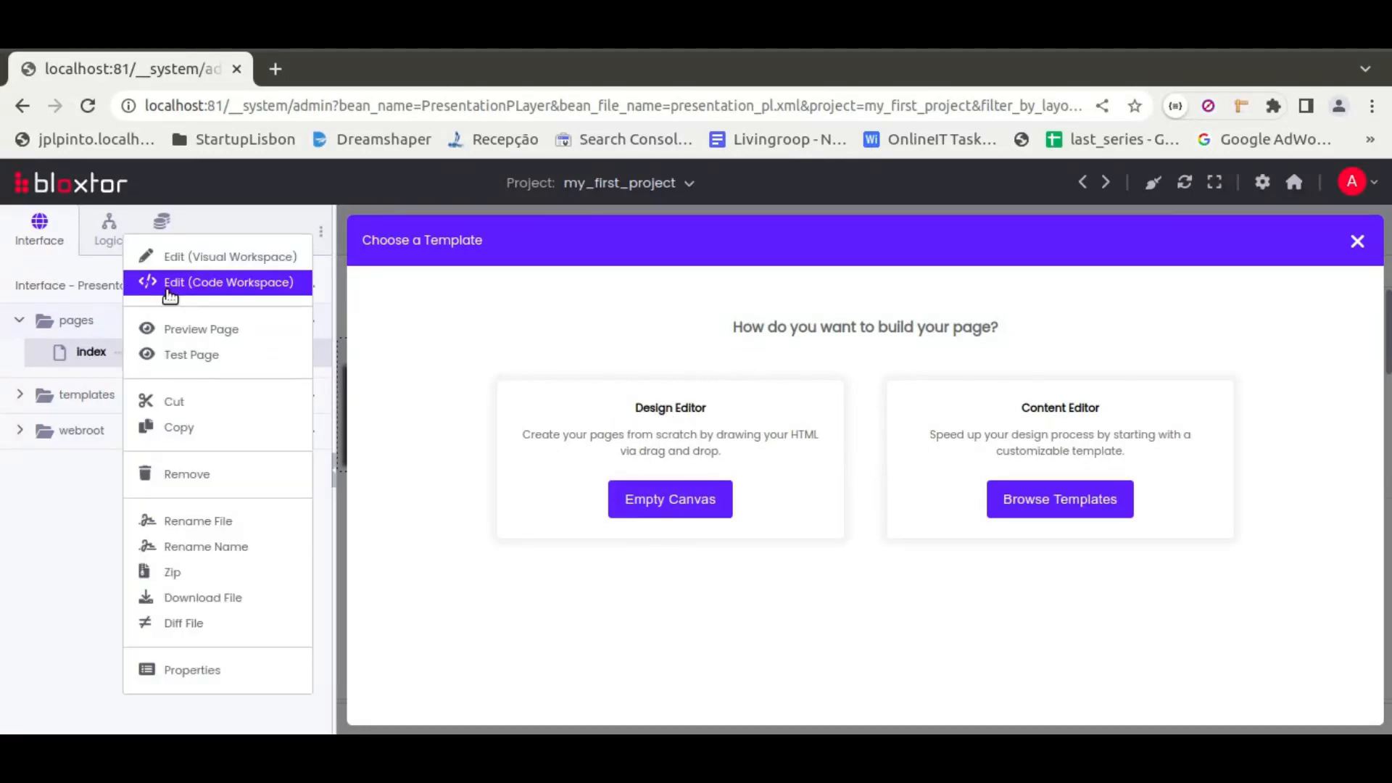
pyautogui.click(252, 283)
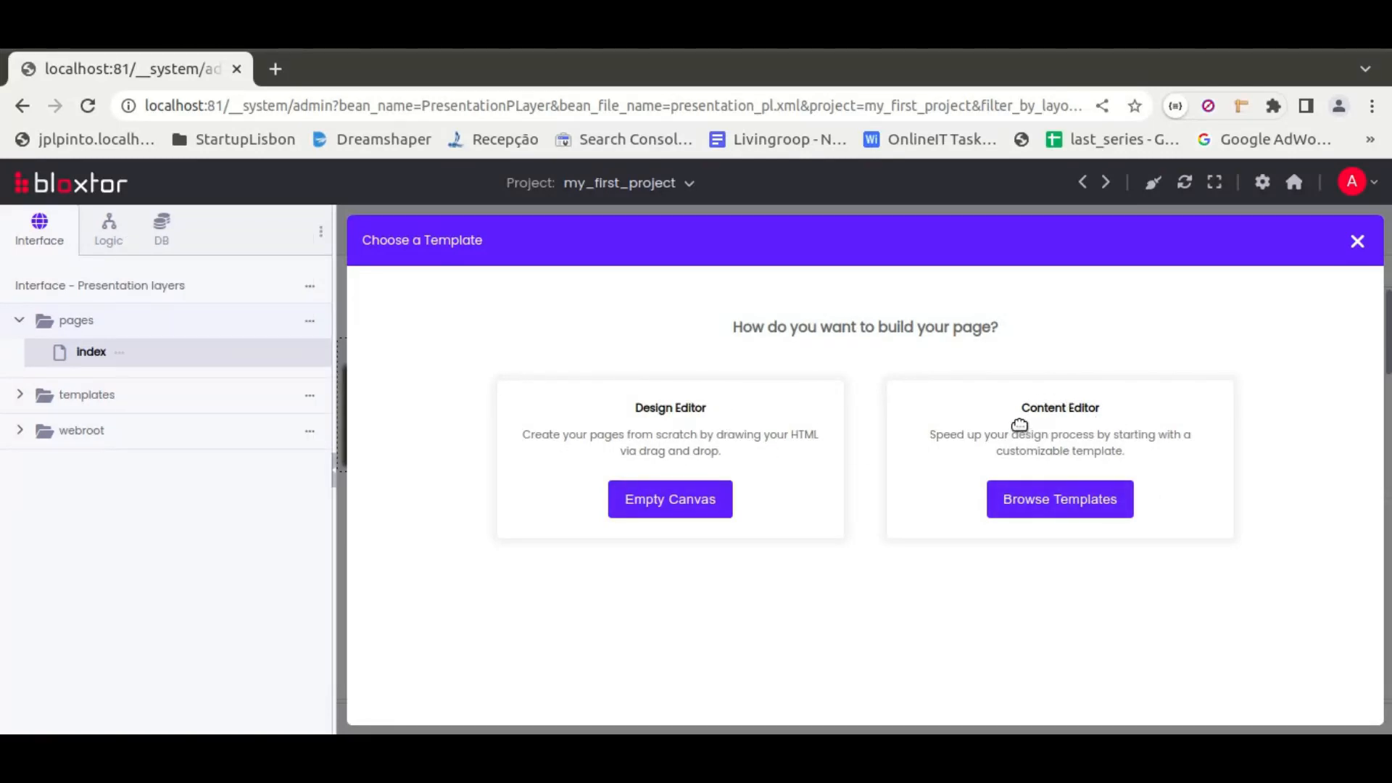
# Browse the templates available for the index page in the template chooser and the internal template list, without picking one
pyautogui.click(1066, 502)
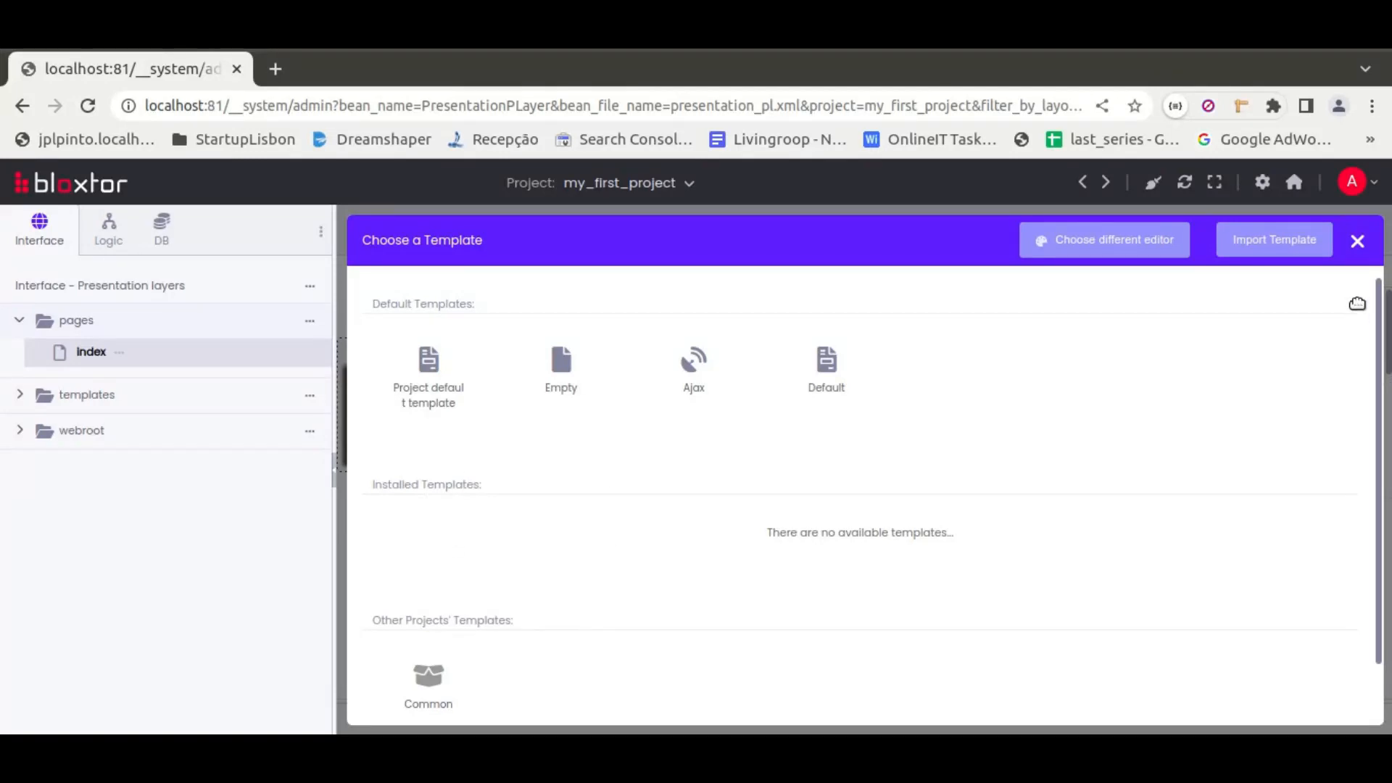
pyautogui.click(1357, 241)
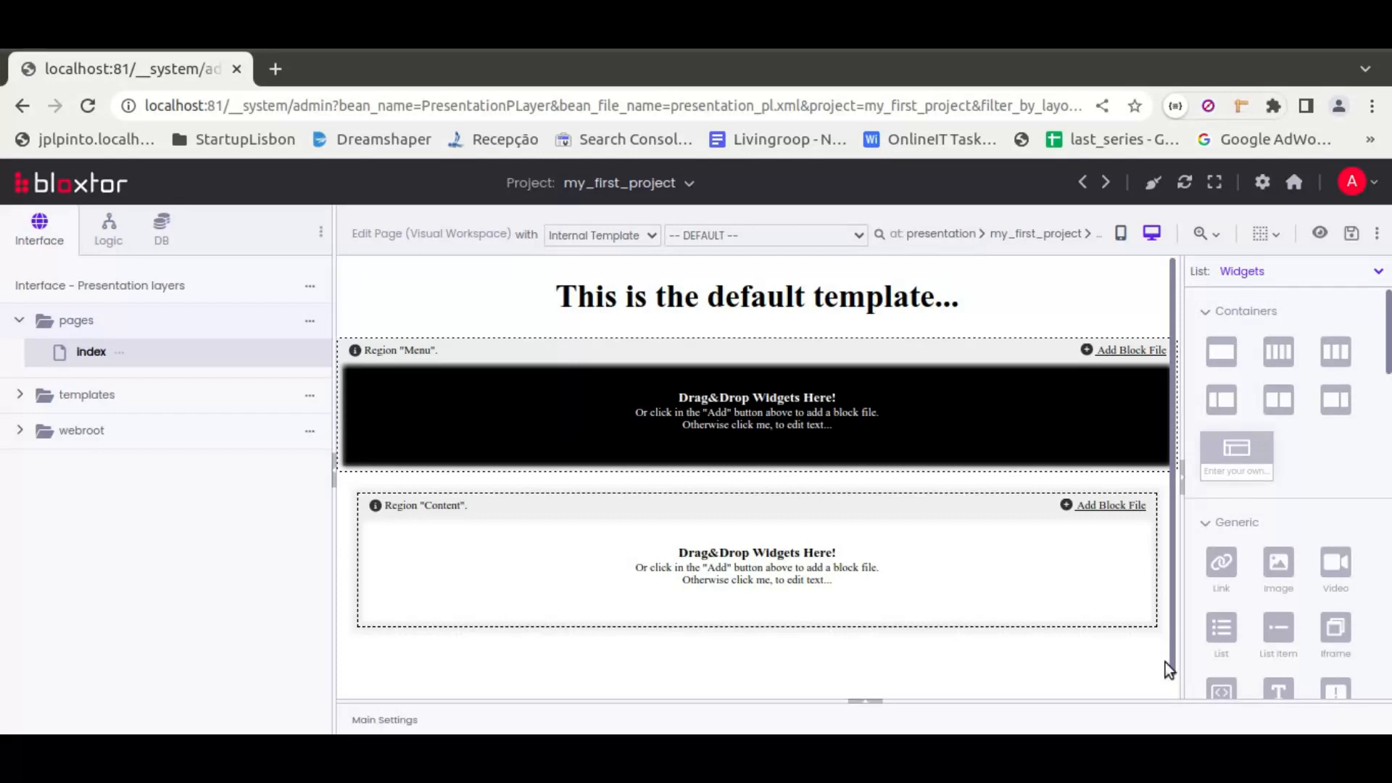
pyautogui.click(860, 239)
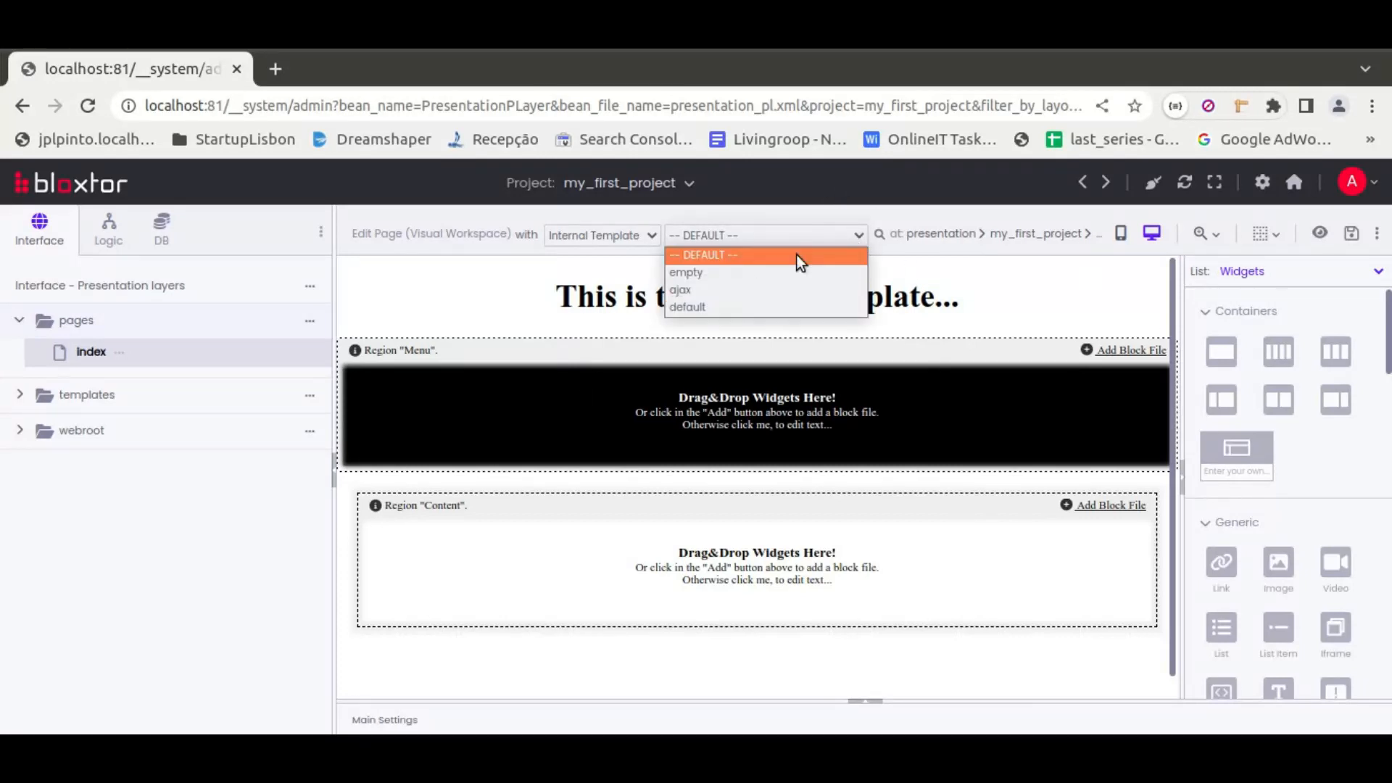
pyautogui.click(859, 238)
pyautogui.click(881, 235)
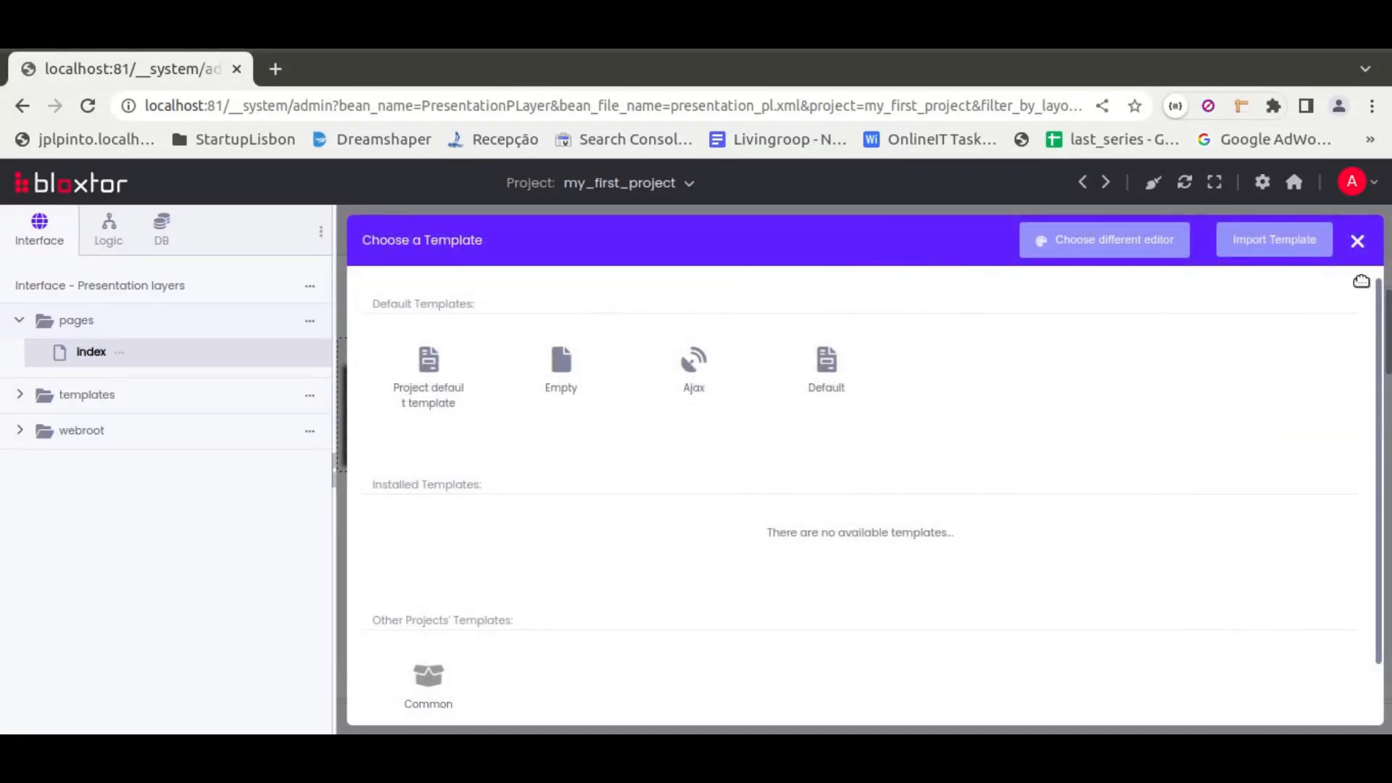
pyautogui.click(1358, 241)
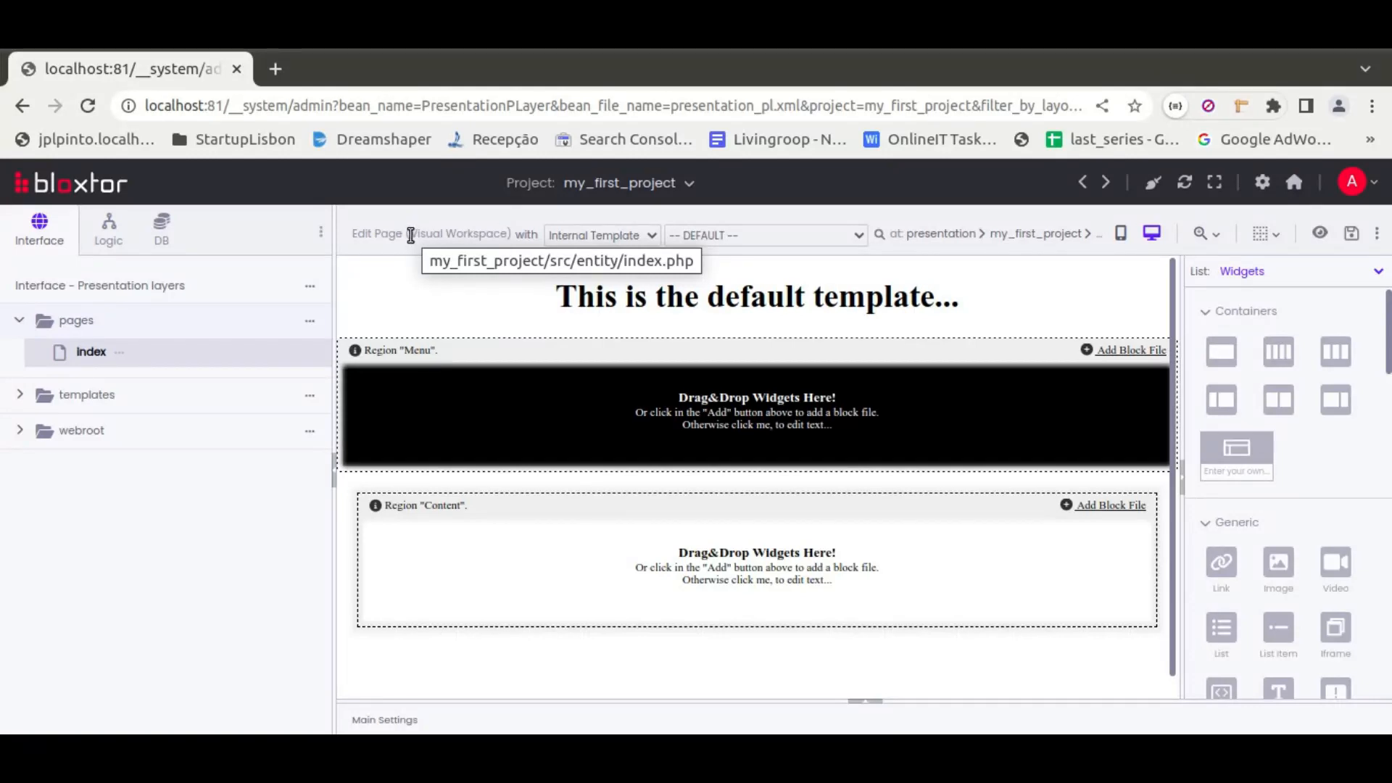
# Check the template source options and expand the project's templates folder
pyautogui.click(652, 238)
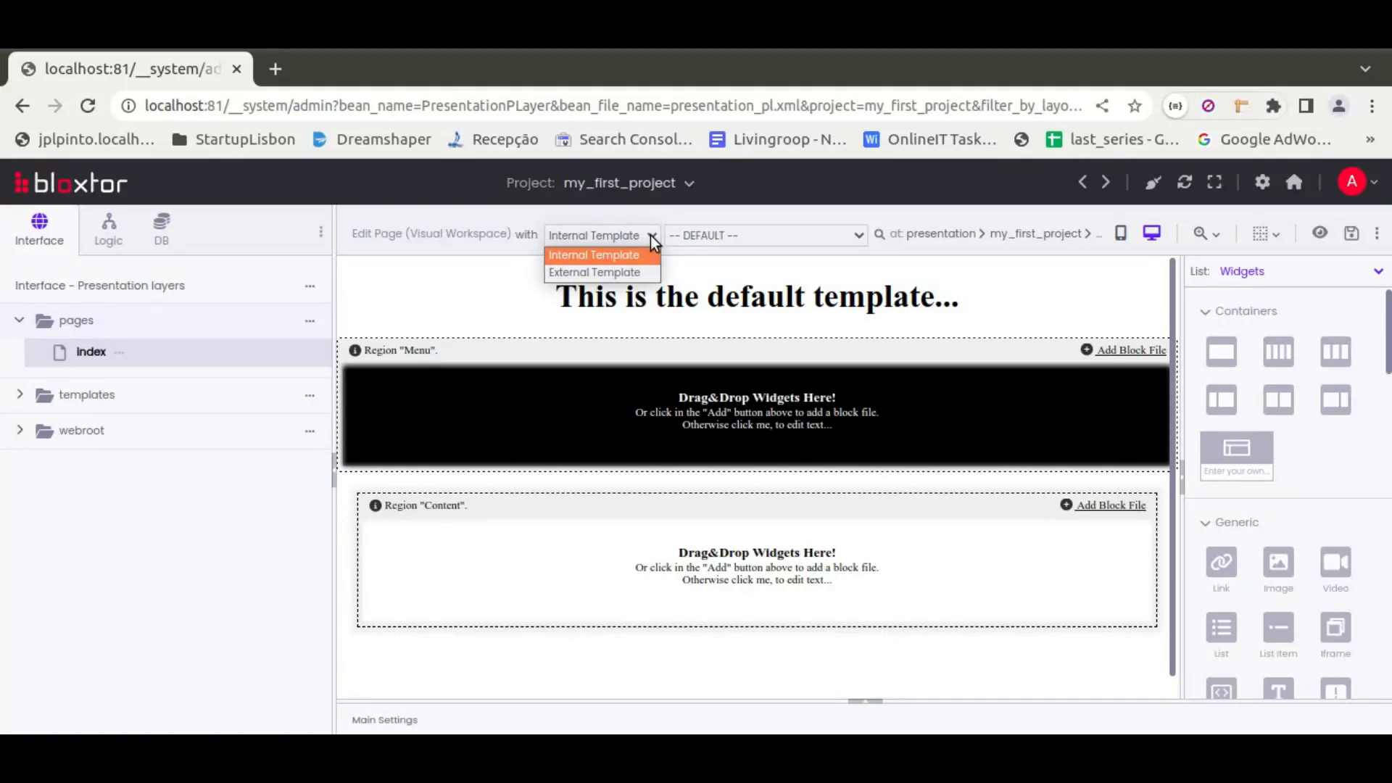
pyautogui.click(26, 395)
pyautogui.click(26, 395)
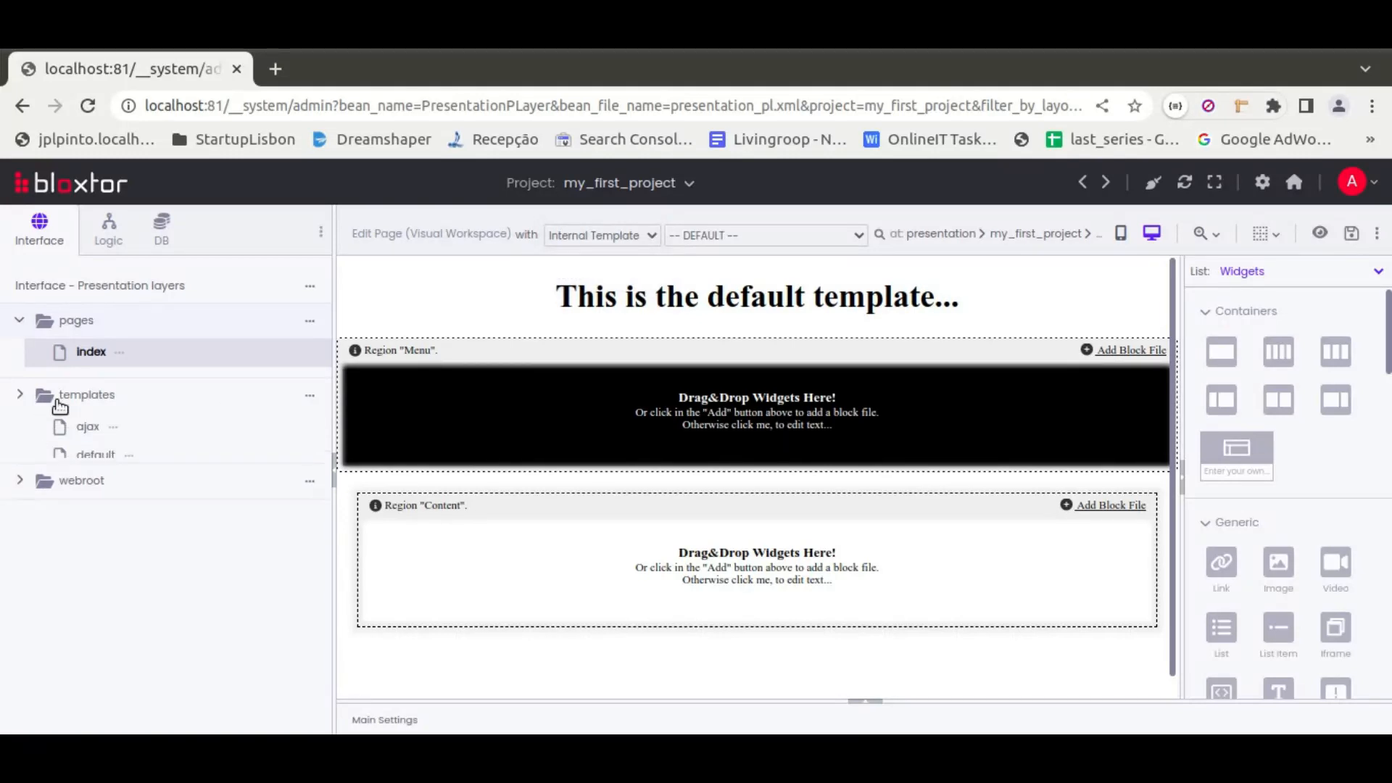
# Switch the page to an external template and try the types Template from another project and Template from a Block
pyautogui.click(624, 238)
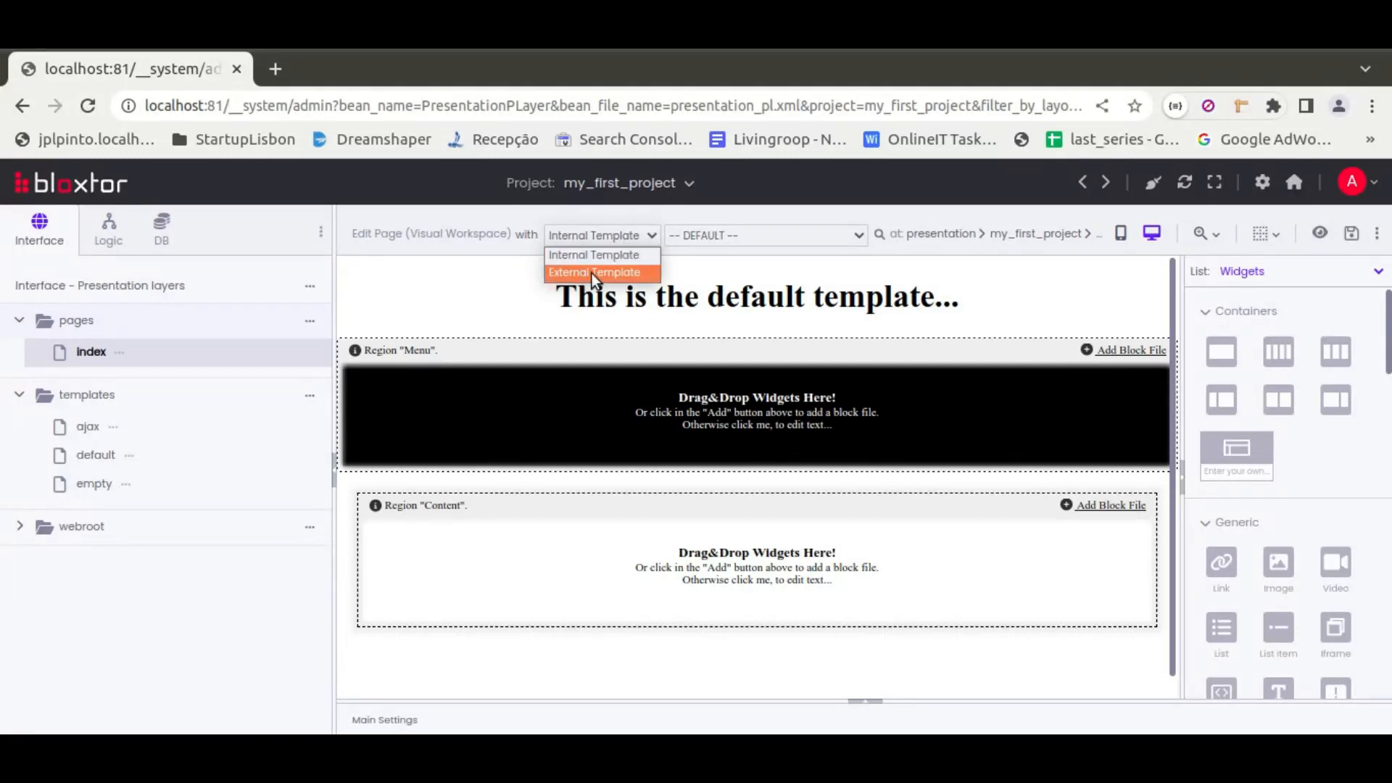
pyautogui.click(612, 272)
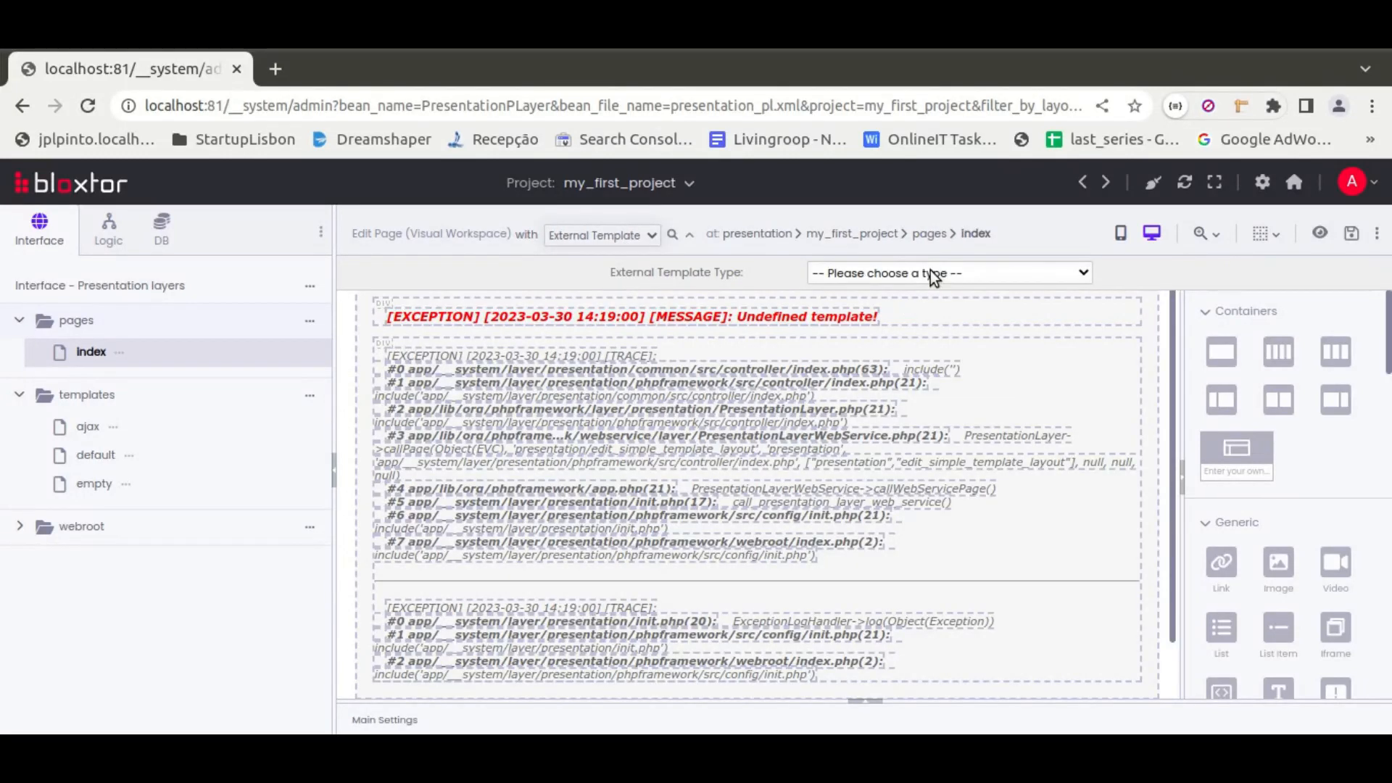
pyautogui.click(933, 275)
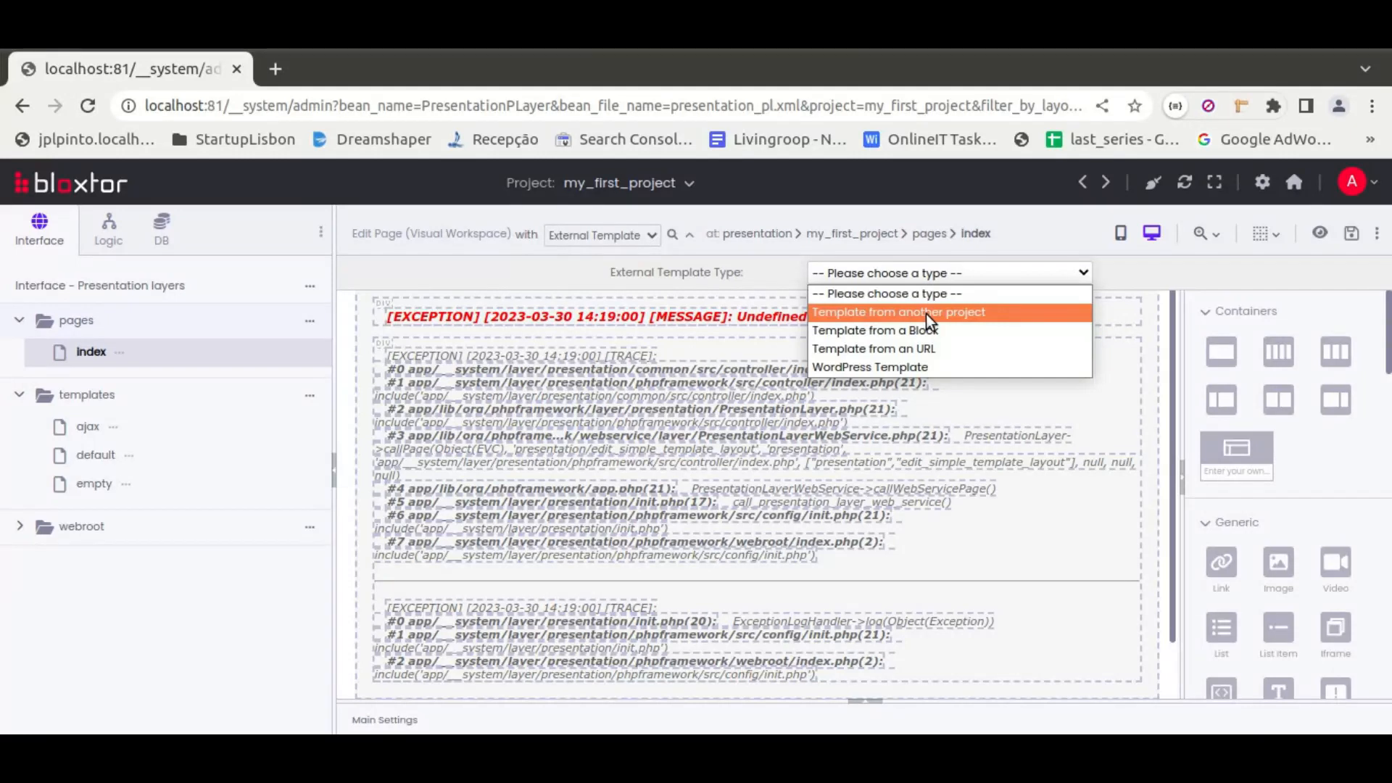
pyautogui.click(925, 315)
pyautogui.click(933, 276)
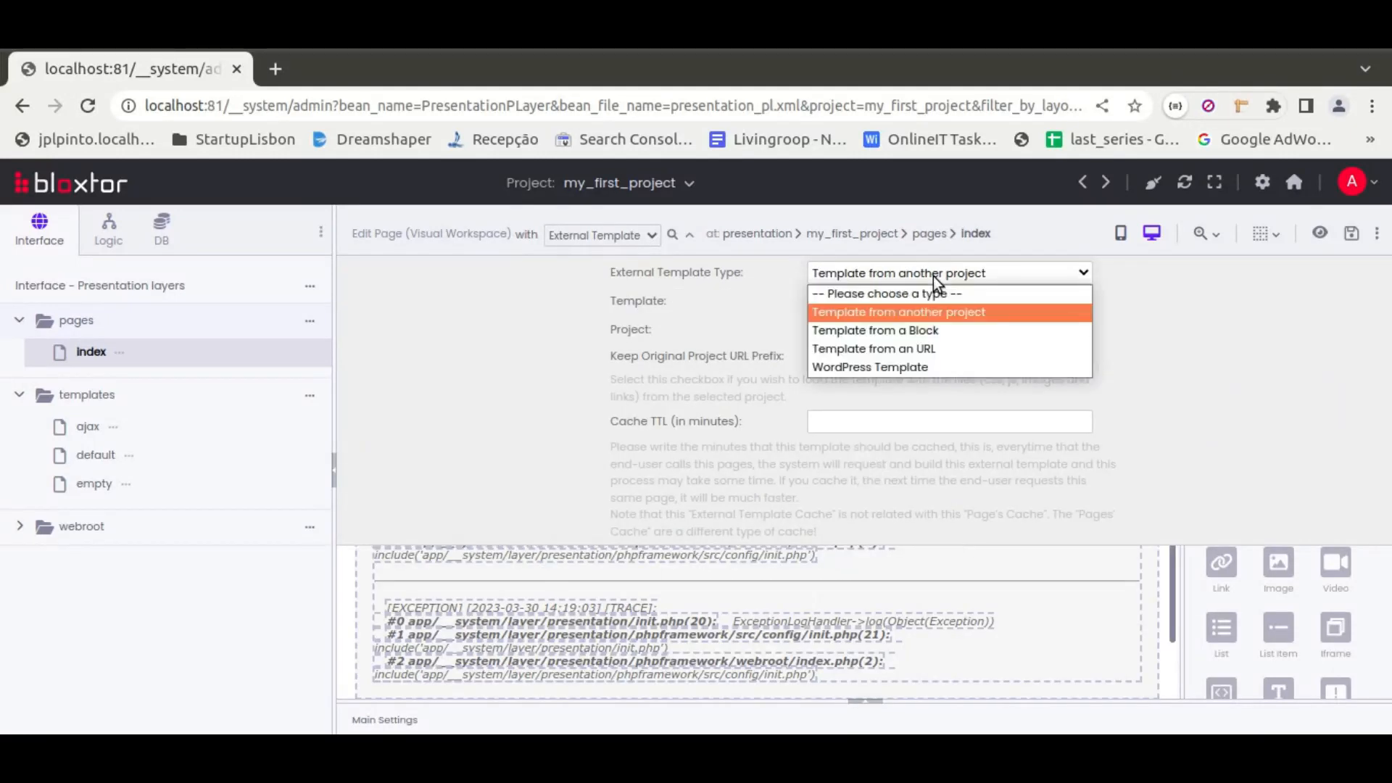
pyautogui.click(908, 335)
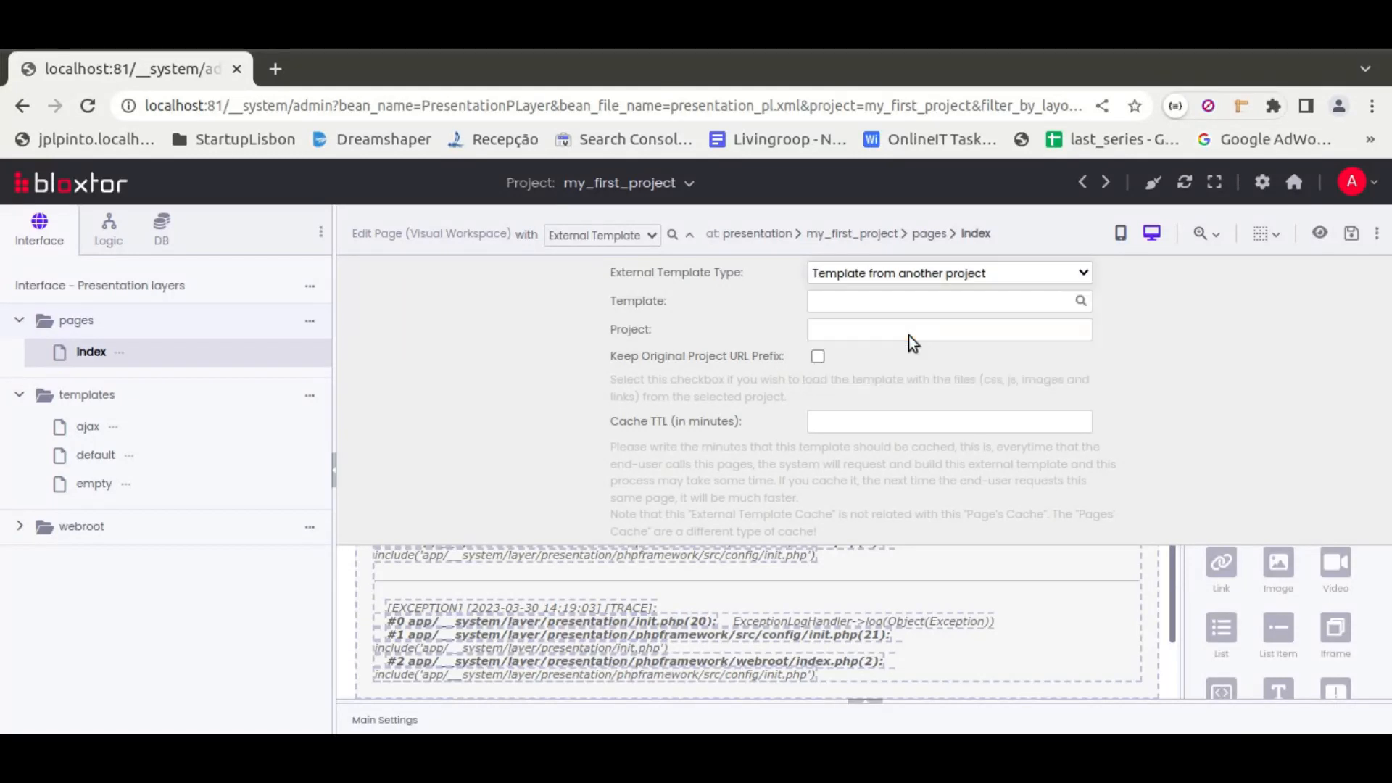
# Try the external template types Template from an URL and WordPress Template, dismissing the error dialog
pyautogui.click(899, 272)
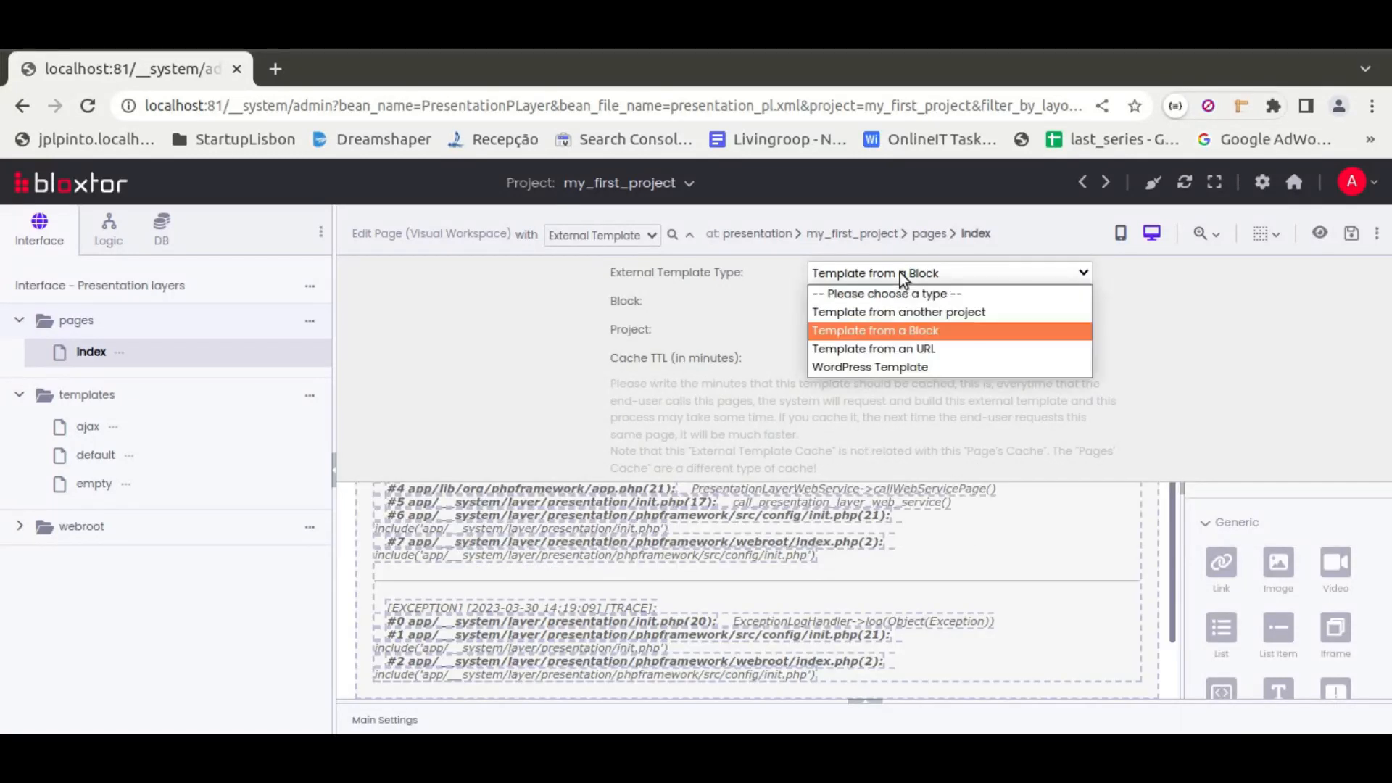
pyautogui.click(888, 353)
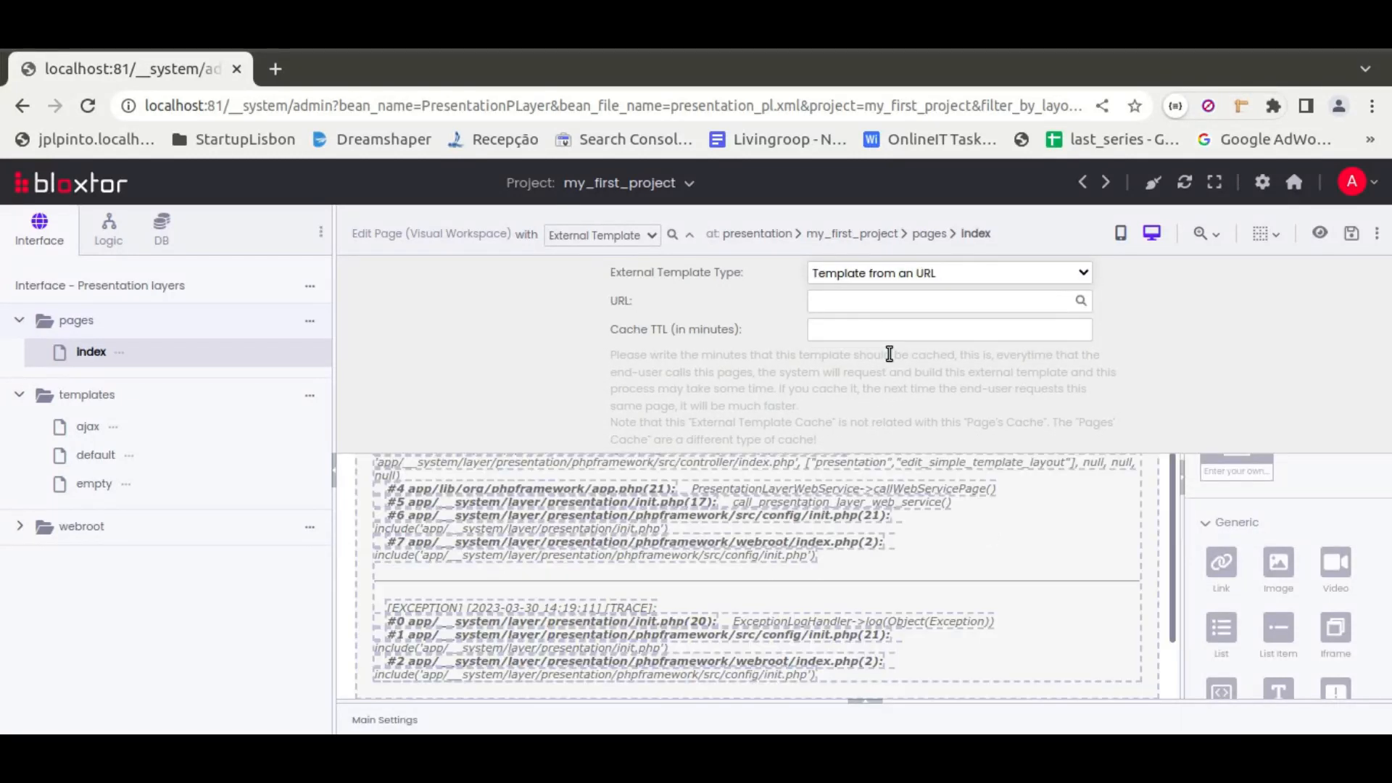
pyautogui.click(934, 273)
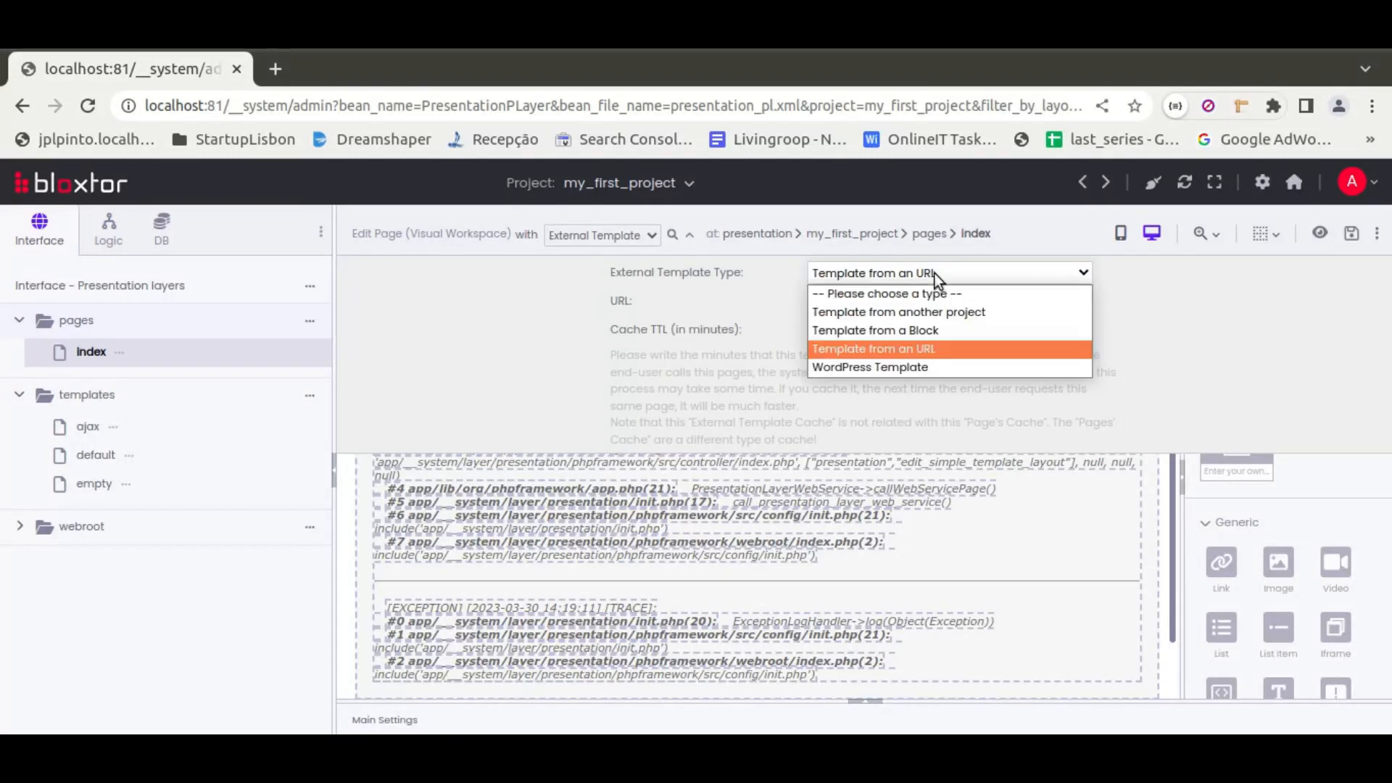
pyautogui.click(915, 367)
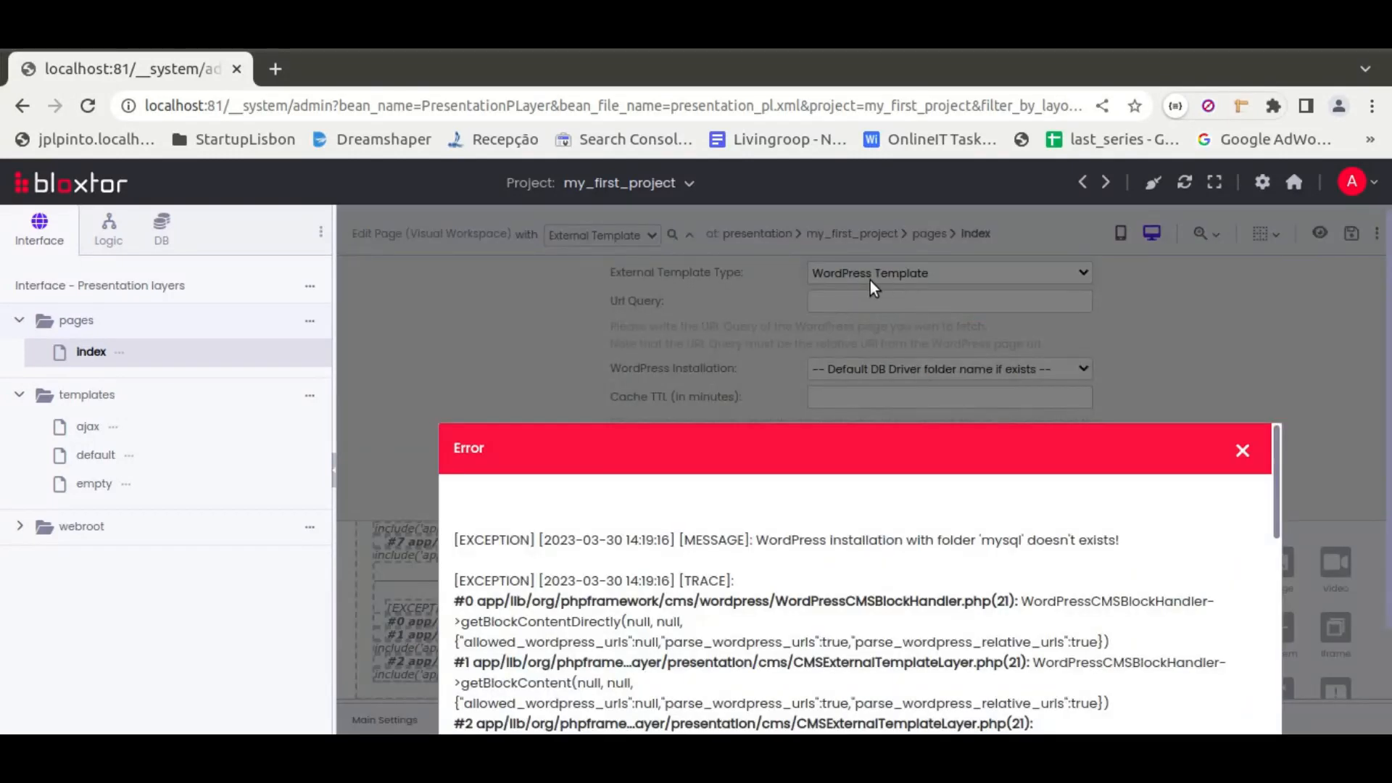
pyautogui.click(1243, 452)
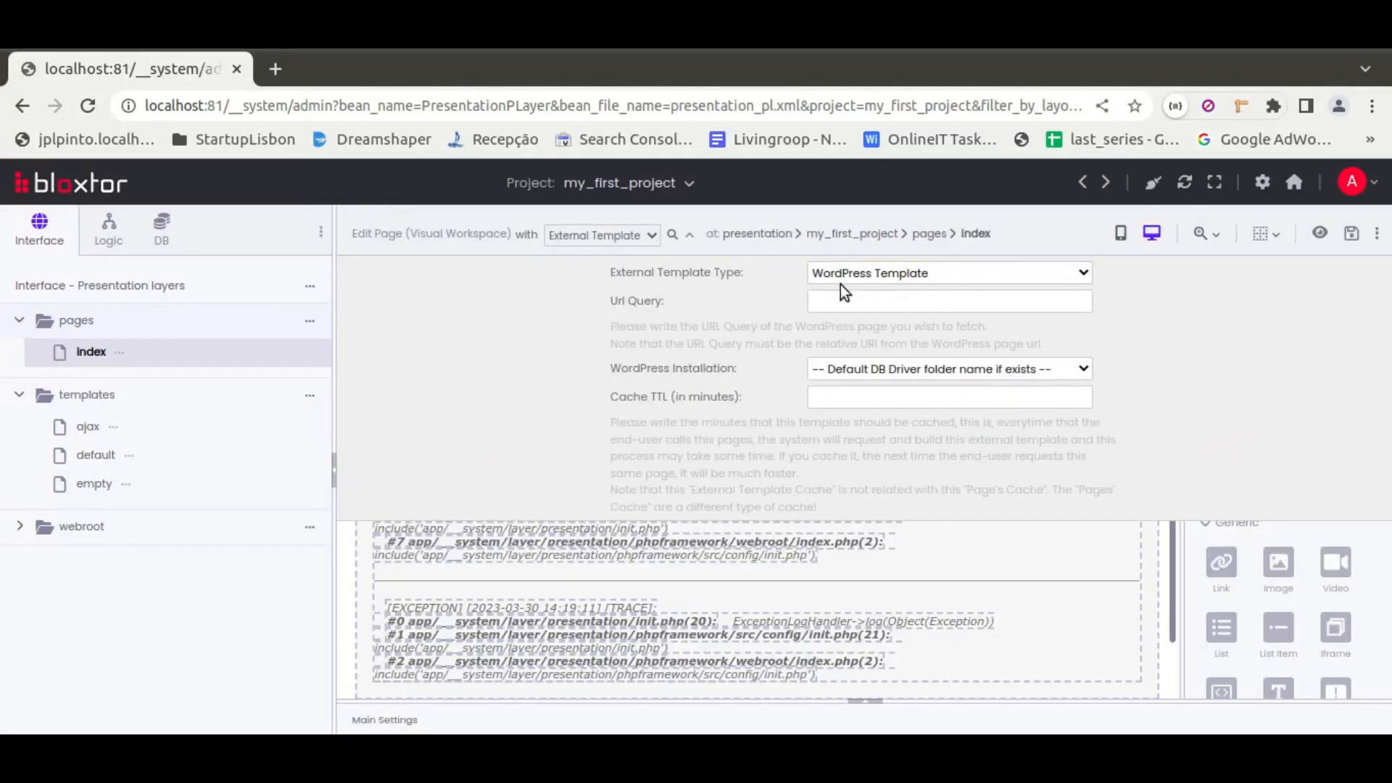
# Switch the page back to an internal template and review the internal template list, keeping the DEFAULT entry
pyautogui.click(554, 234)
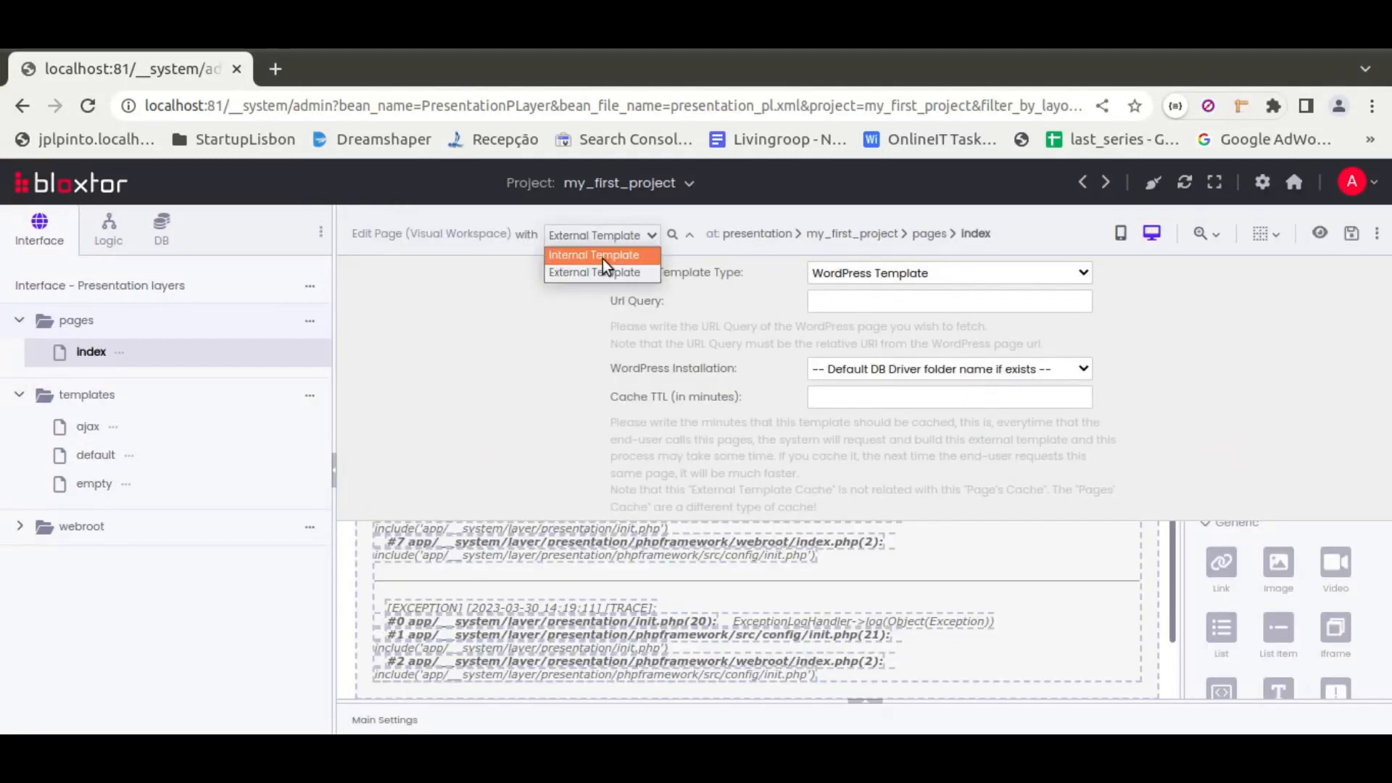
pyautogui.click(603, 256)
pyautogui.click(835, 247)
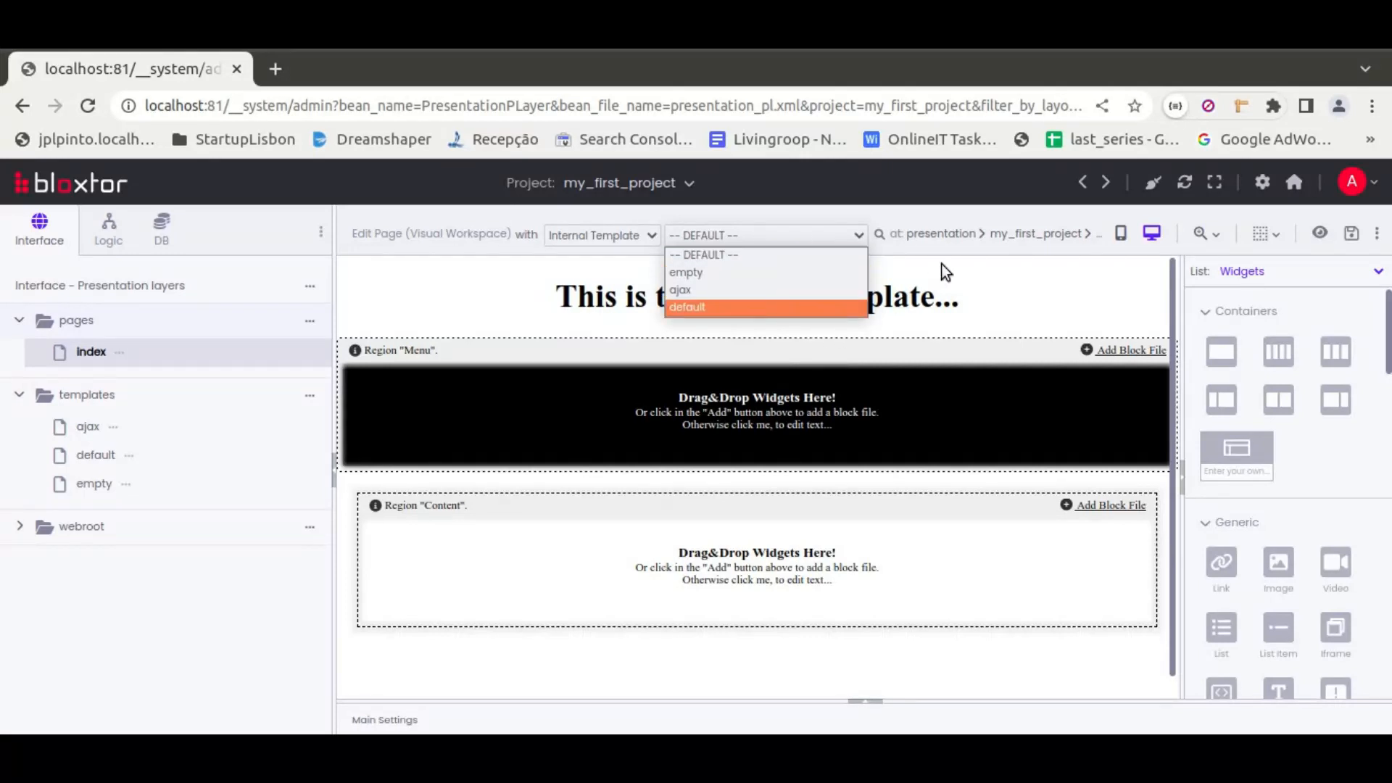
pyautogui.click(931, 238)
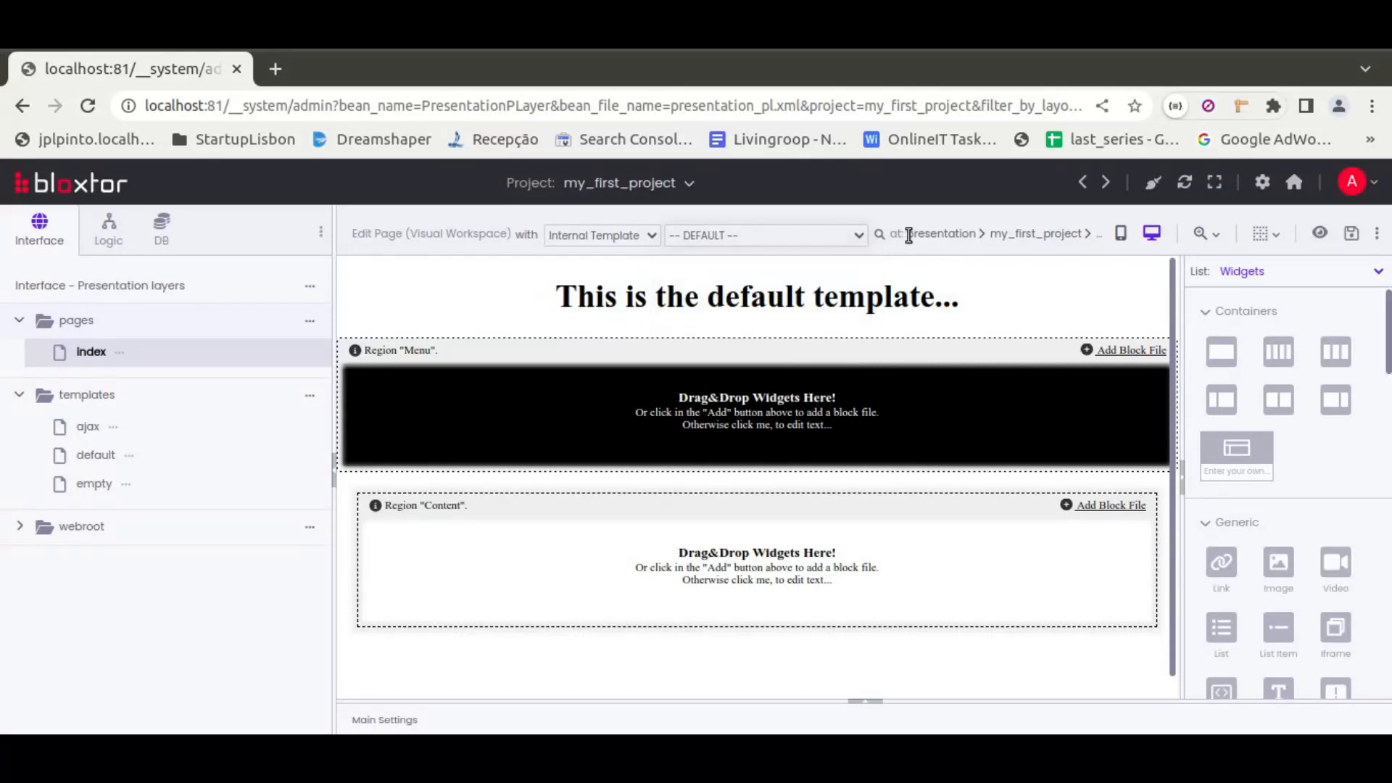
# Narrow the project tree to widen the canvas, and preview the page in mobile size before returning to desktop view
pyautogui.moveTo(334, 331); pyautogui.dragTo(159, 323)
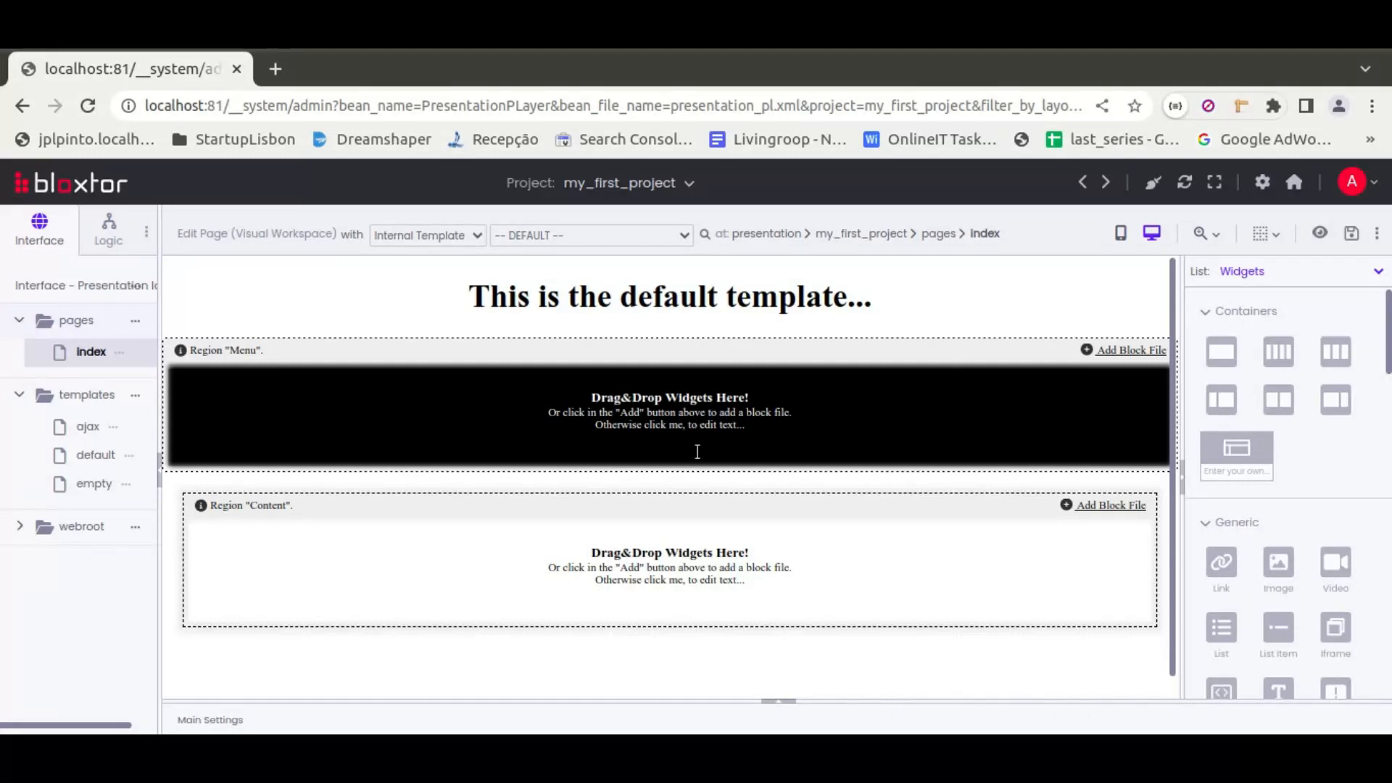
pyautogui.click(1121, 234)
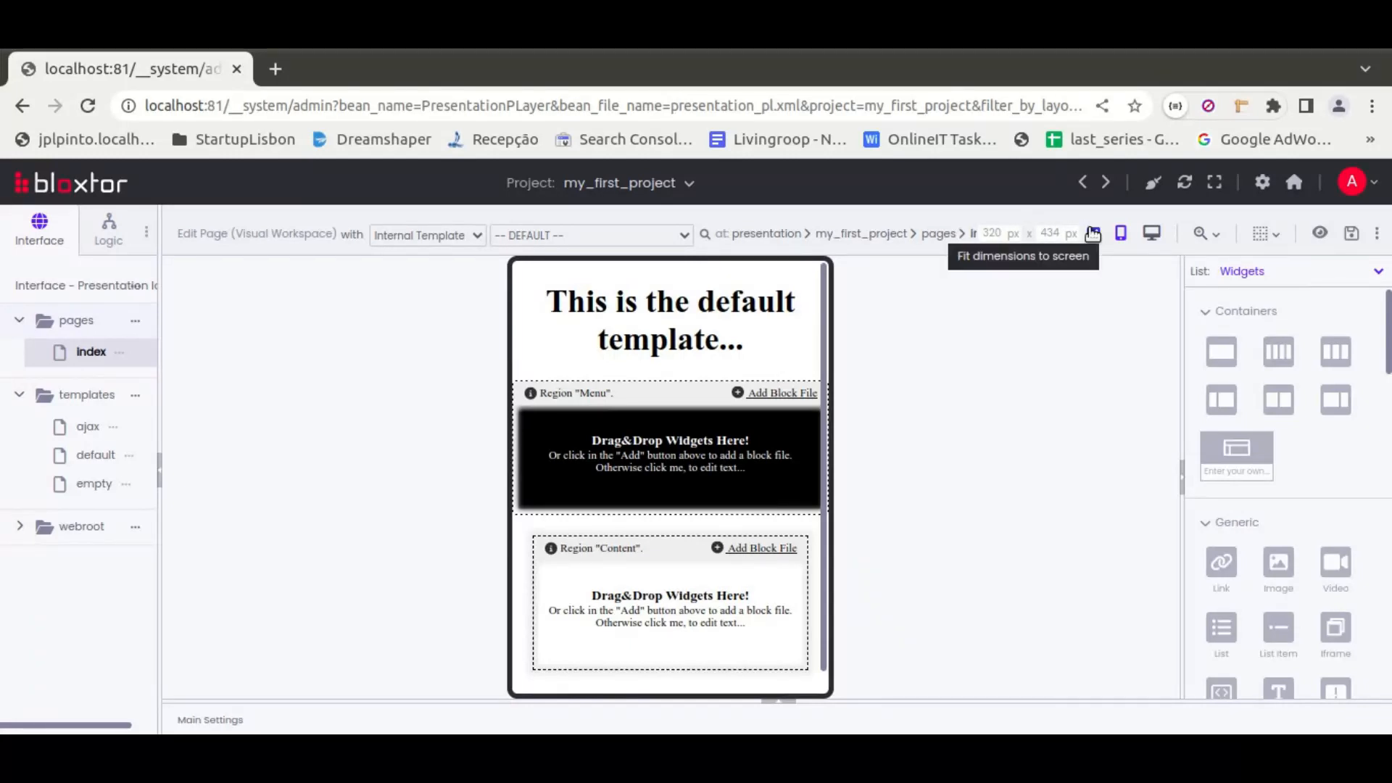
pyautogui.click(1152, 234)
# Zoom out the page canvas and restore its original zoom level
pyautogui.click(1200, 235)
pyautogui.moveTo(1144, 362)
pyautogui.mouseDown()
pyautogui.moveTo(1171, 367)
pyautogui.moveTo(1124, 357)
pyautogui.mouseUp()
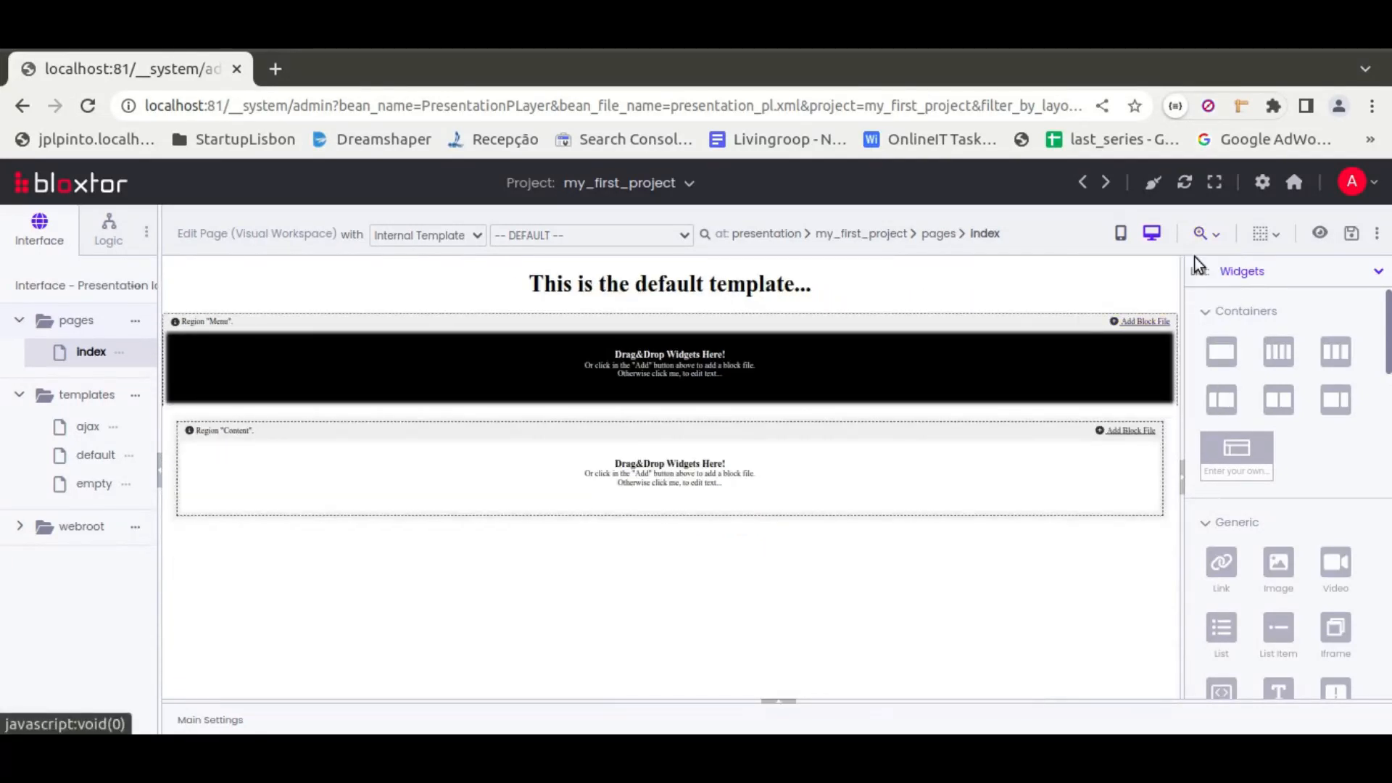
pyautogui.click(1206, 234)
pyautogui.click(1162, 330)
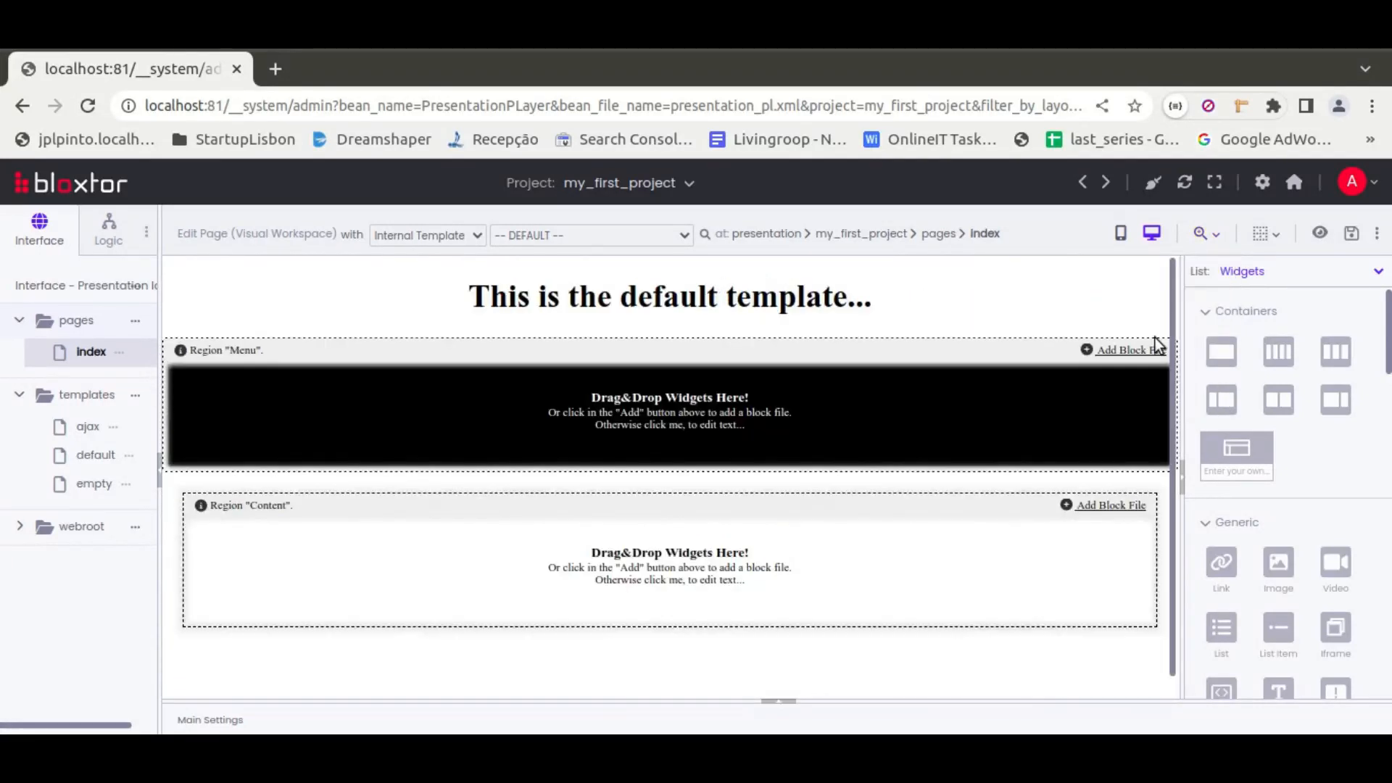
# Review the canvas display options and add a single-column container to the Content region
pyautogui.click(1274, 240)
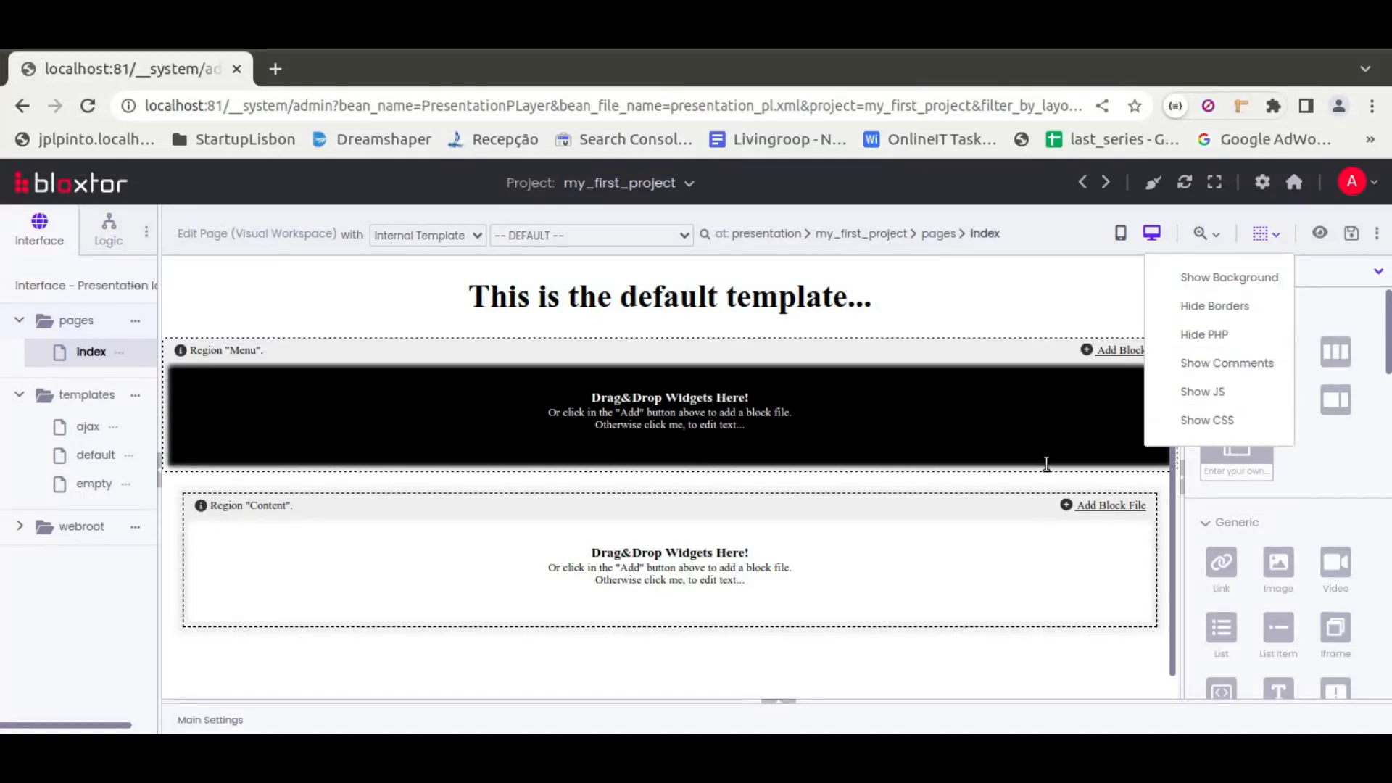
pyautogui.click(1271, 237)
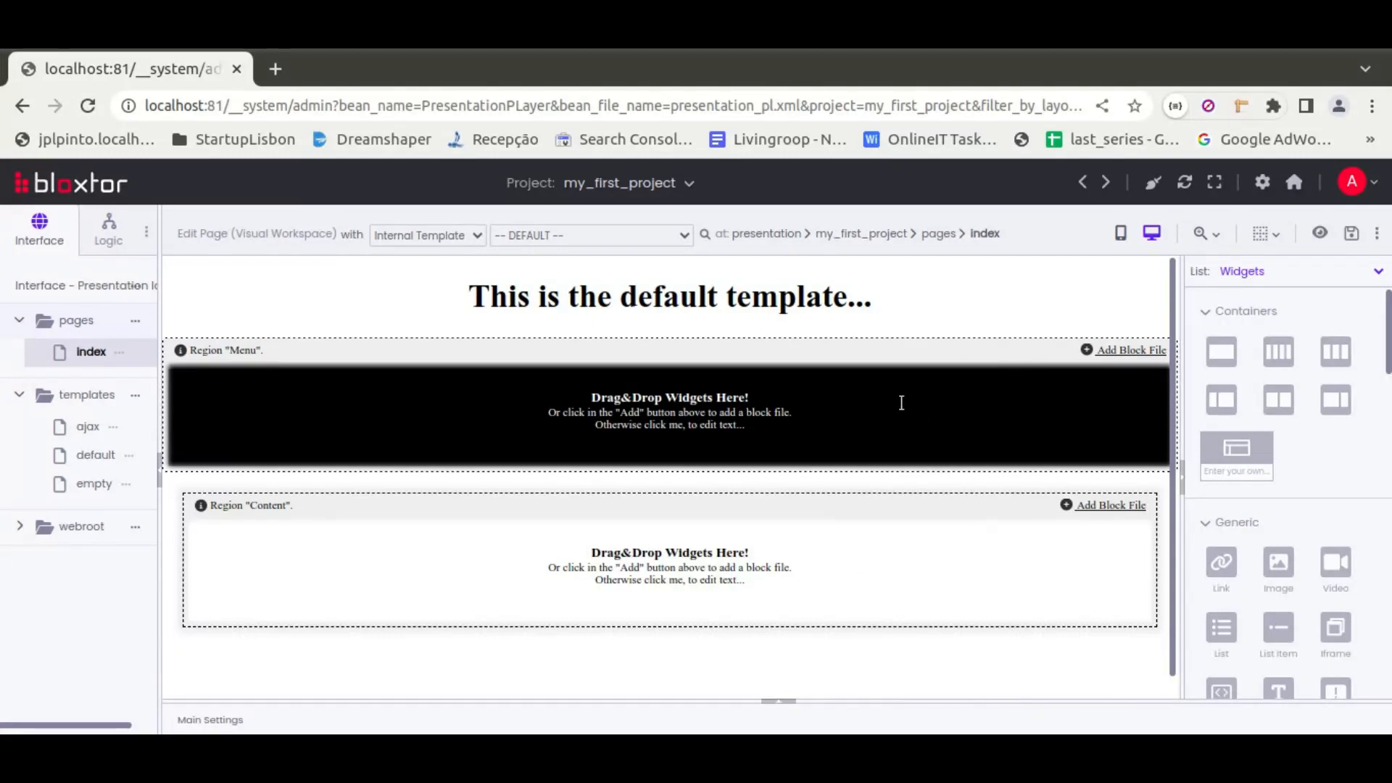
pyautogui.moveTo(1221, 352); pyautogui.dragTo(835, 586)
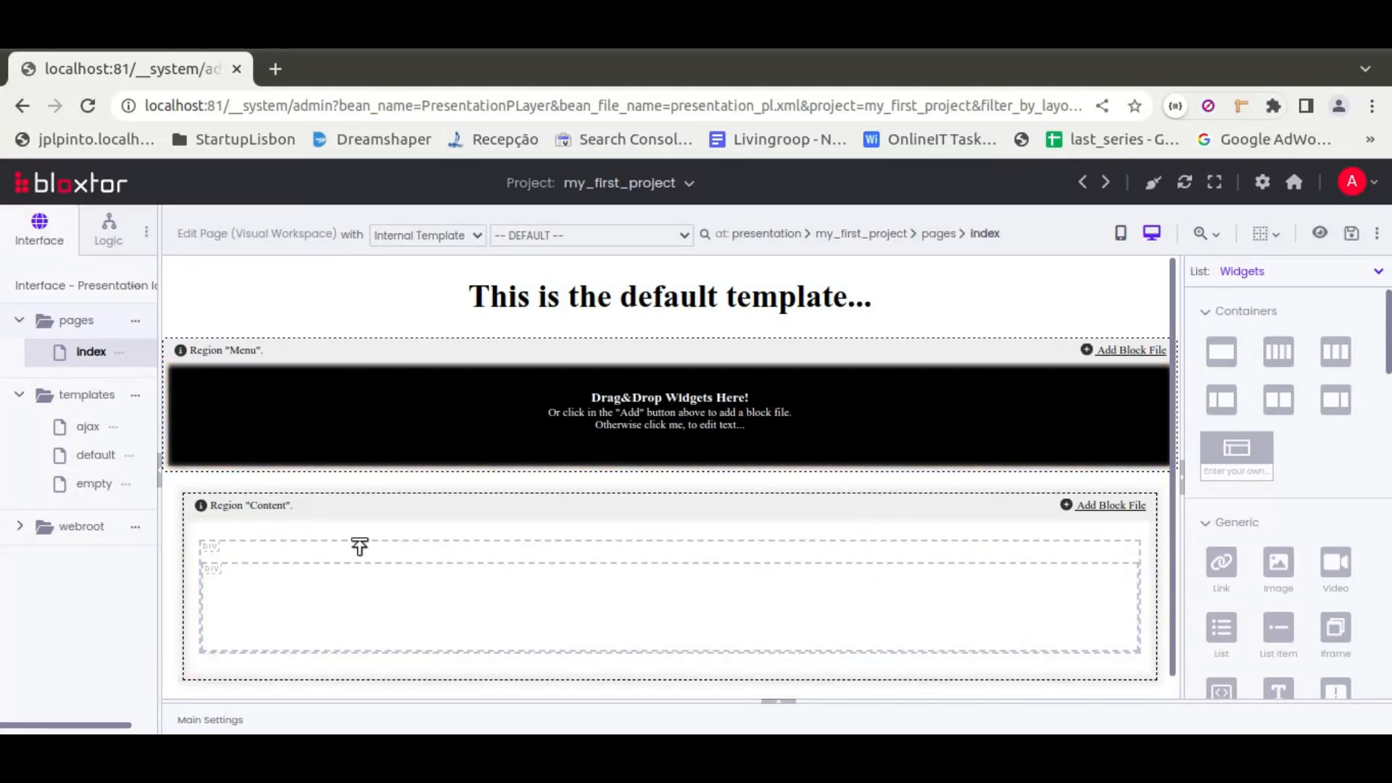
# Hide the element borders on the canvas and show them again
pyautogui.click(1266, 234)
pyautogui.click(1208, 311)
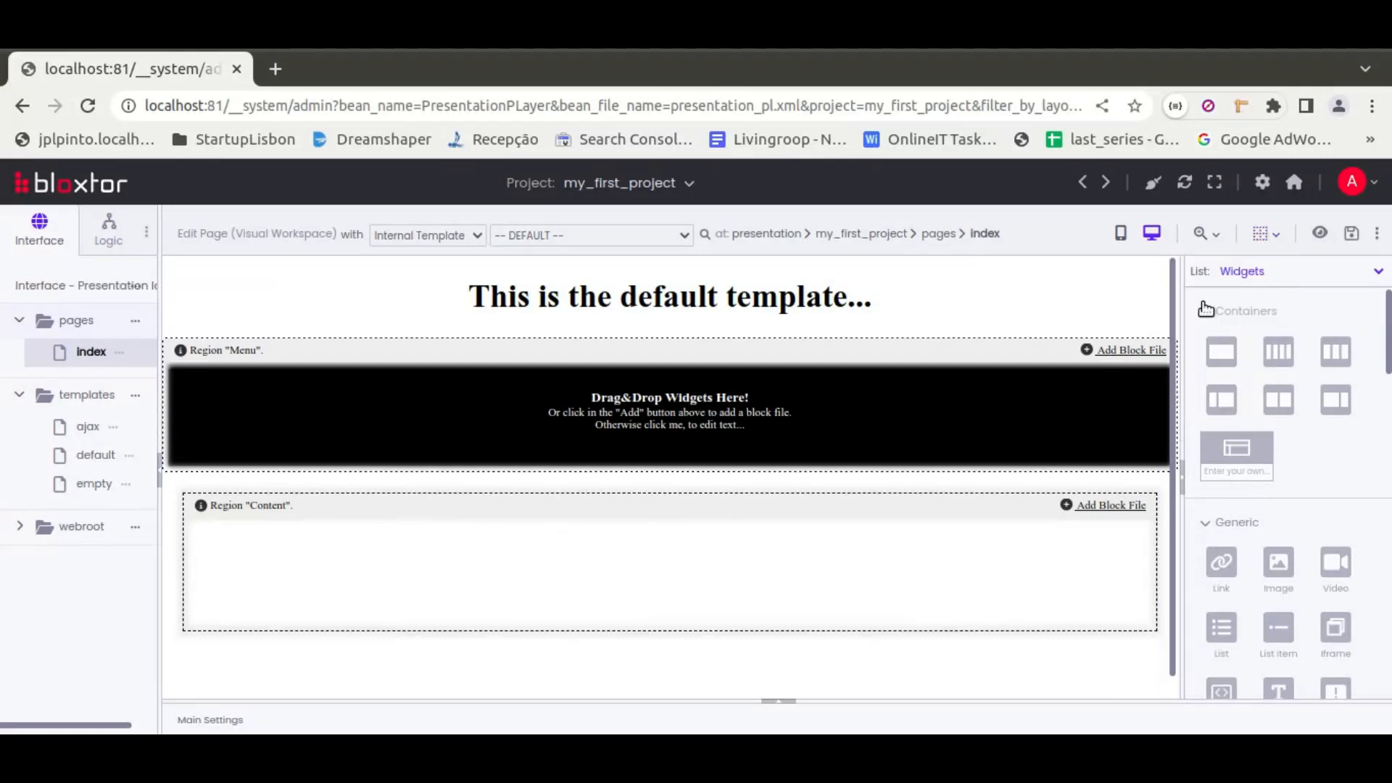
pyautogui.click(1218, 307)
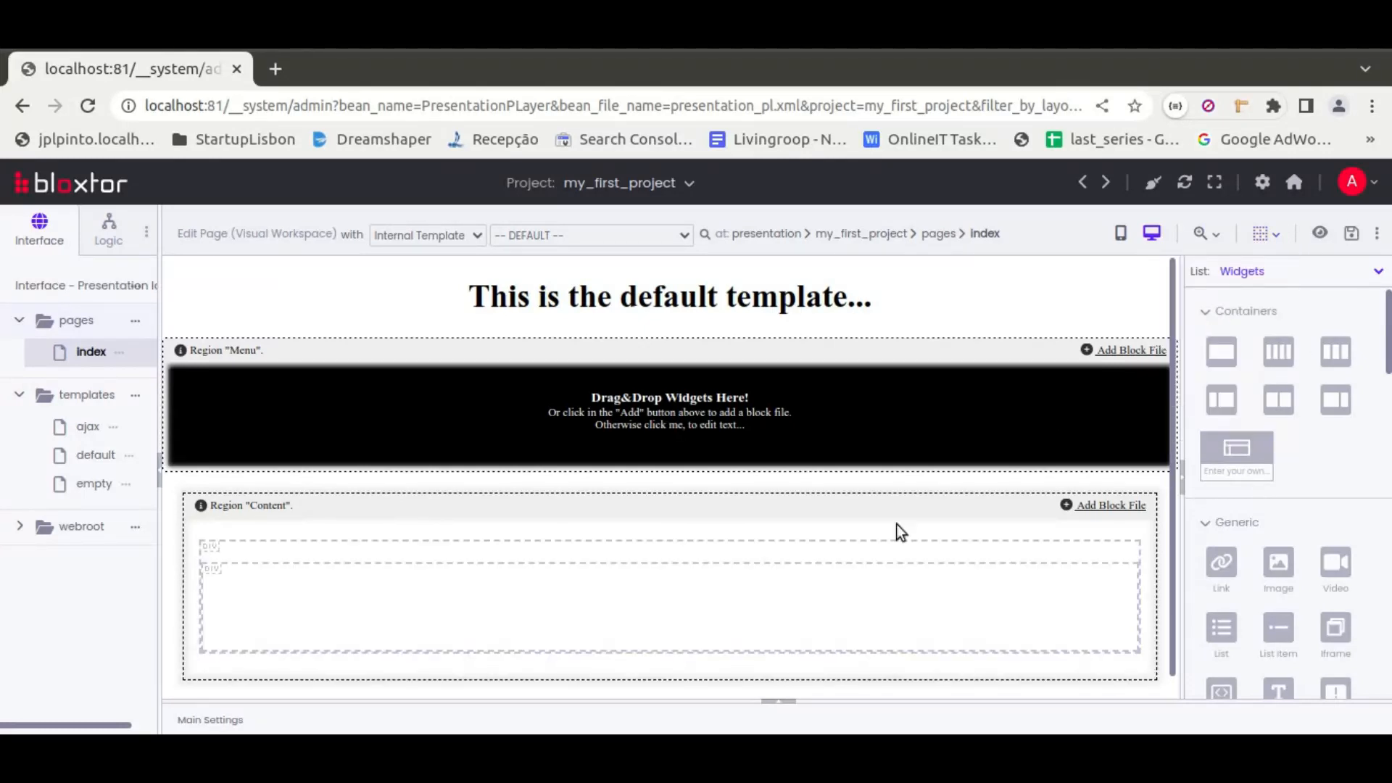
# Hide the element borders on the canvas and delete the column div inside the Content region
pyautogui.click(1266, 233)
pyautogui.click(1225, 317)
pyautogui.click(401, 557)
pyautogui.moveTo(401, 555)
pyautogui.click(447, 657)
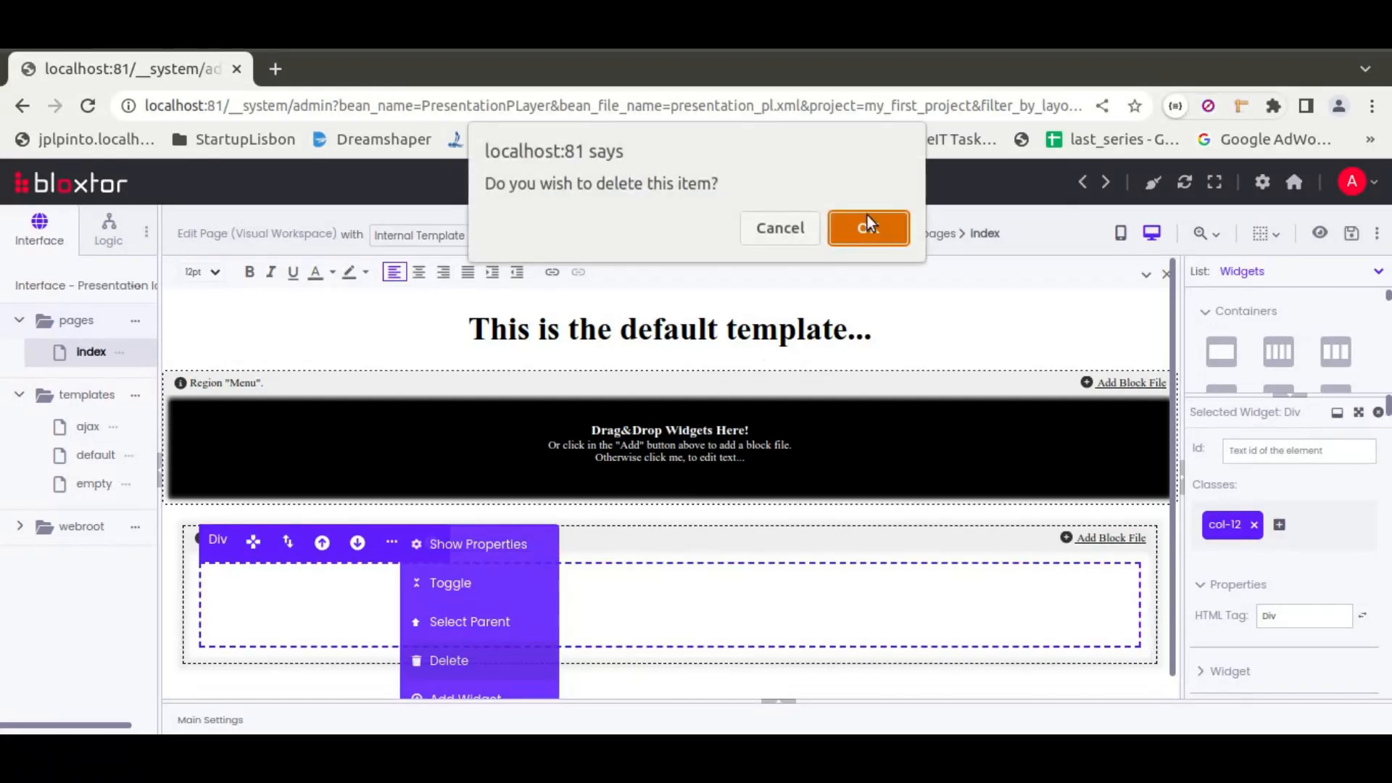
pyautogui.click(868, 228)
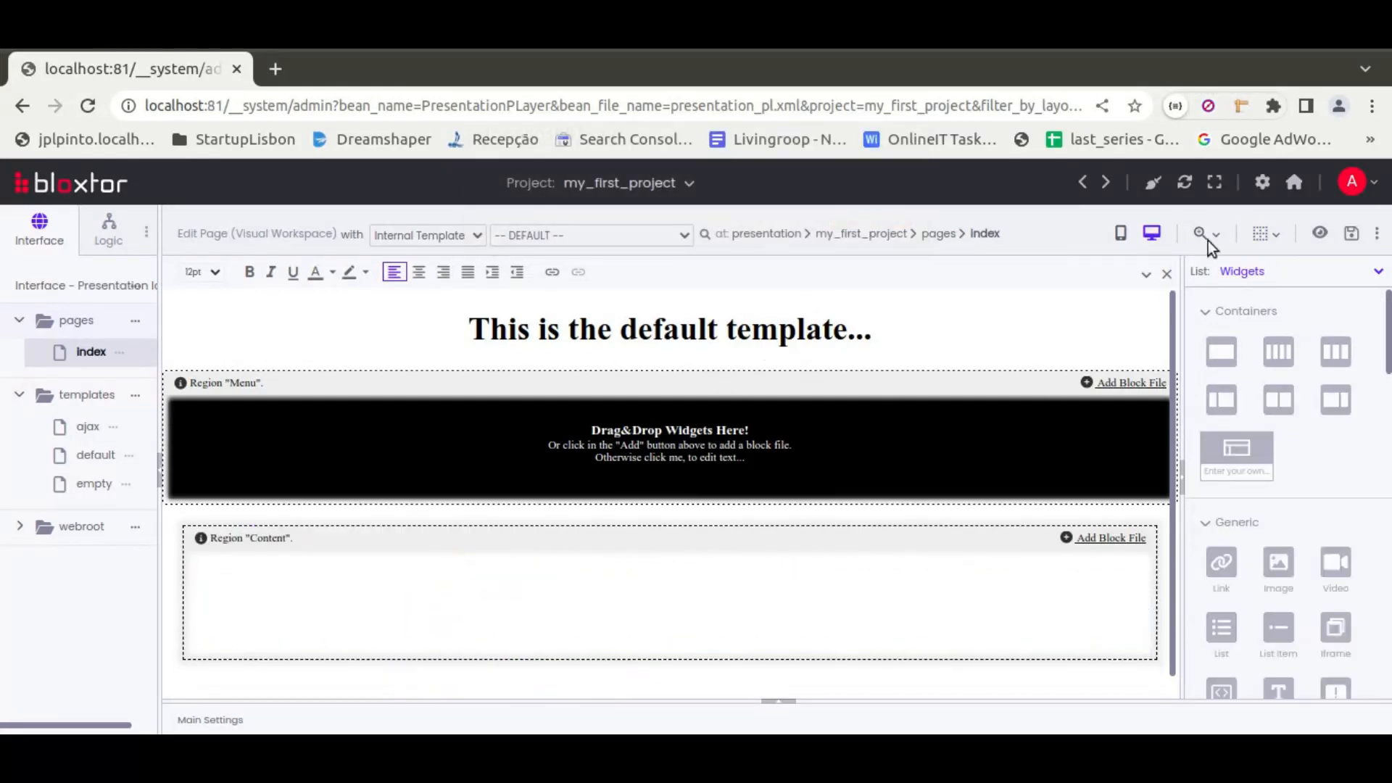
# View the live project page in the browser, return to the editor, and review the page's additional options
pyautogui.click(1321, 236)
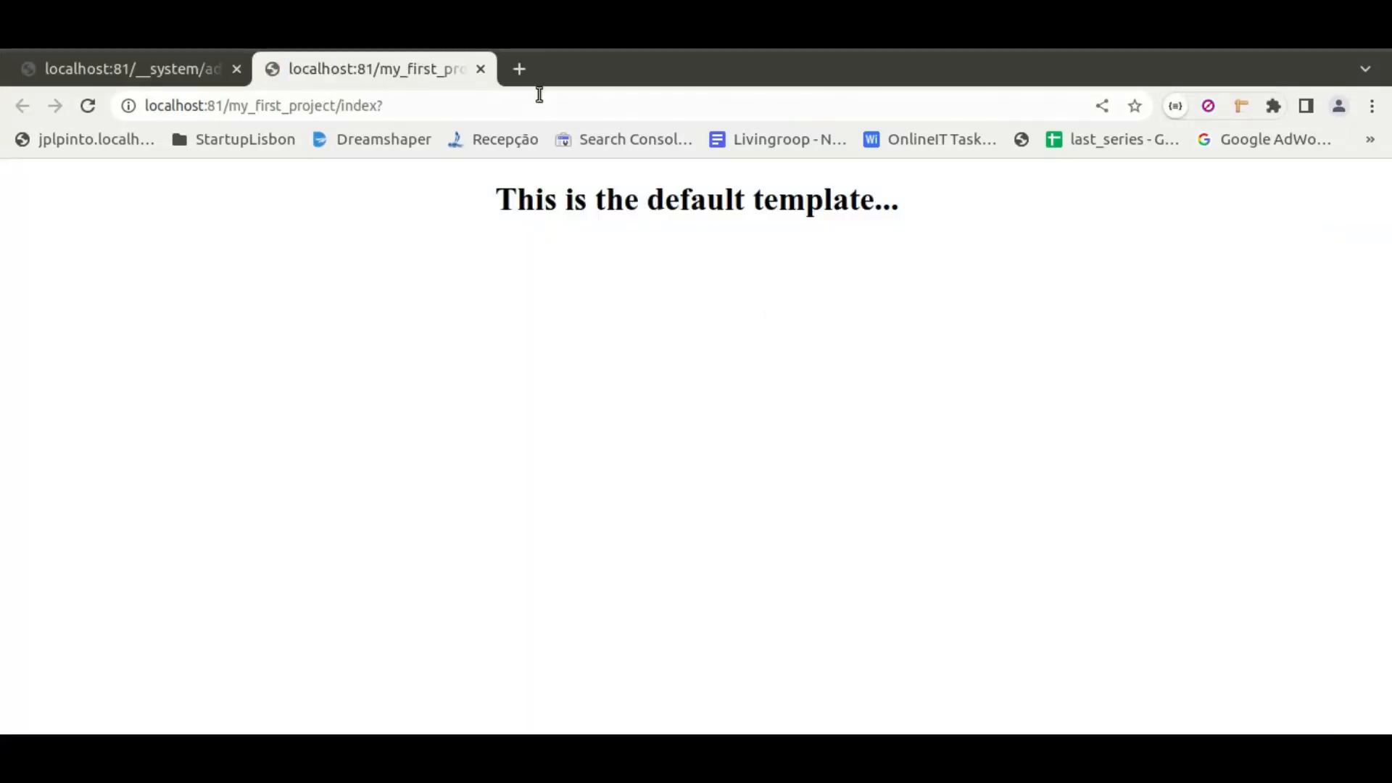
pyautogui.click(480, 69)
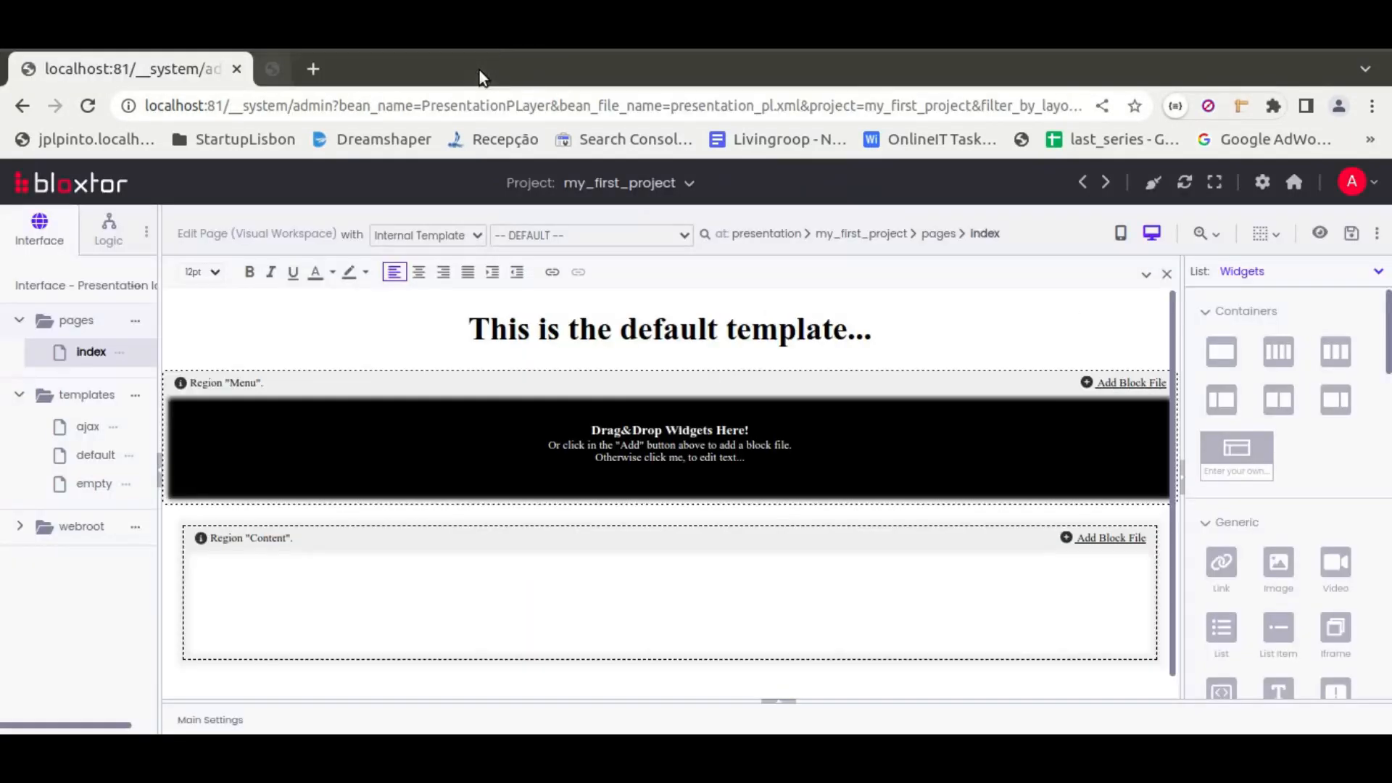
pyautogui.click(1378, 233)
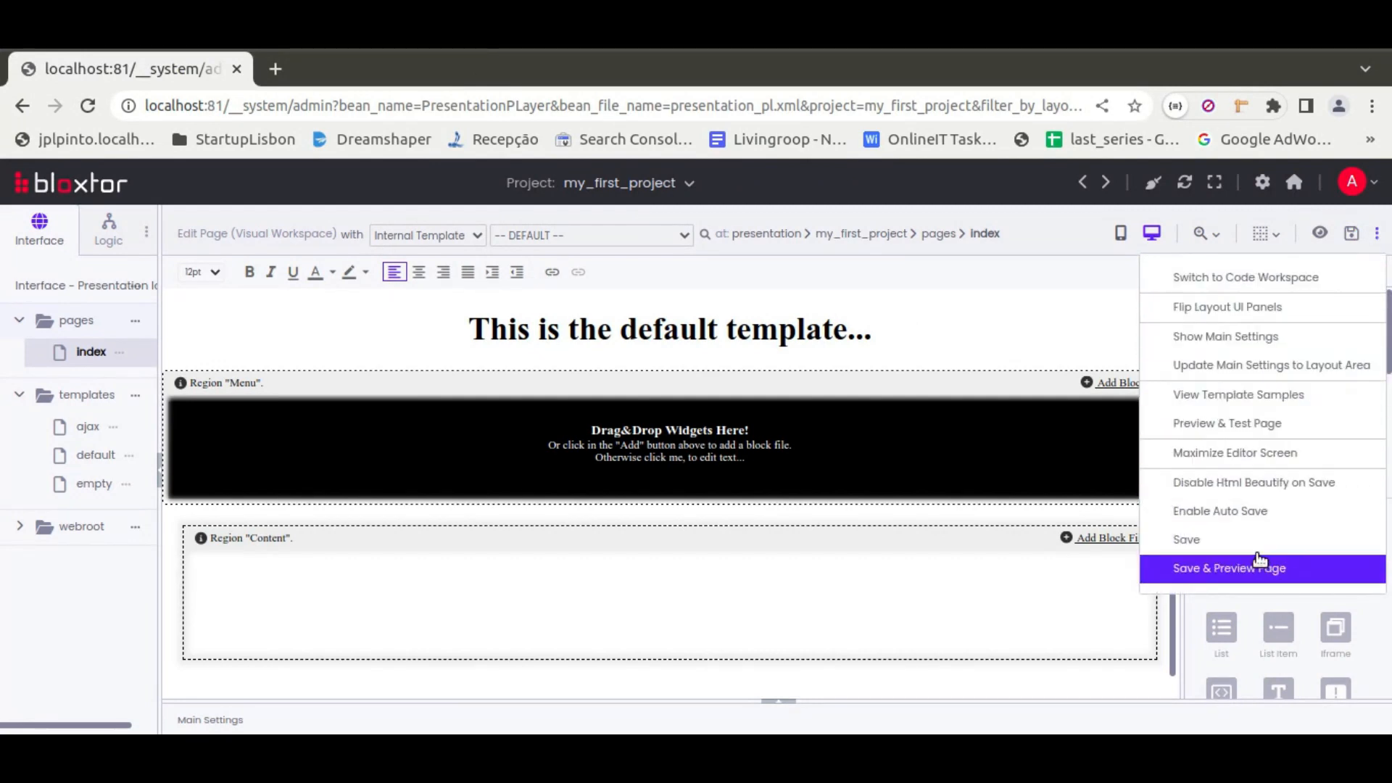
pyautogui.click(1380, 236)
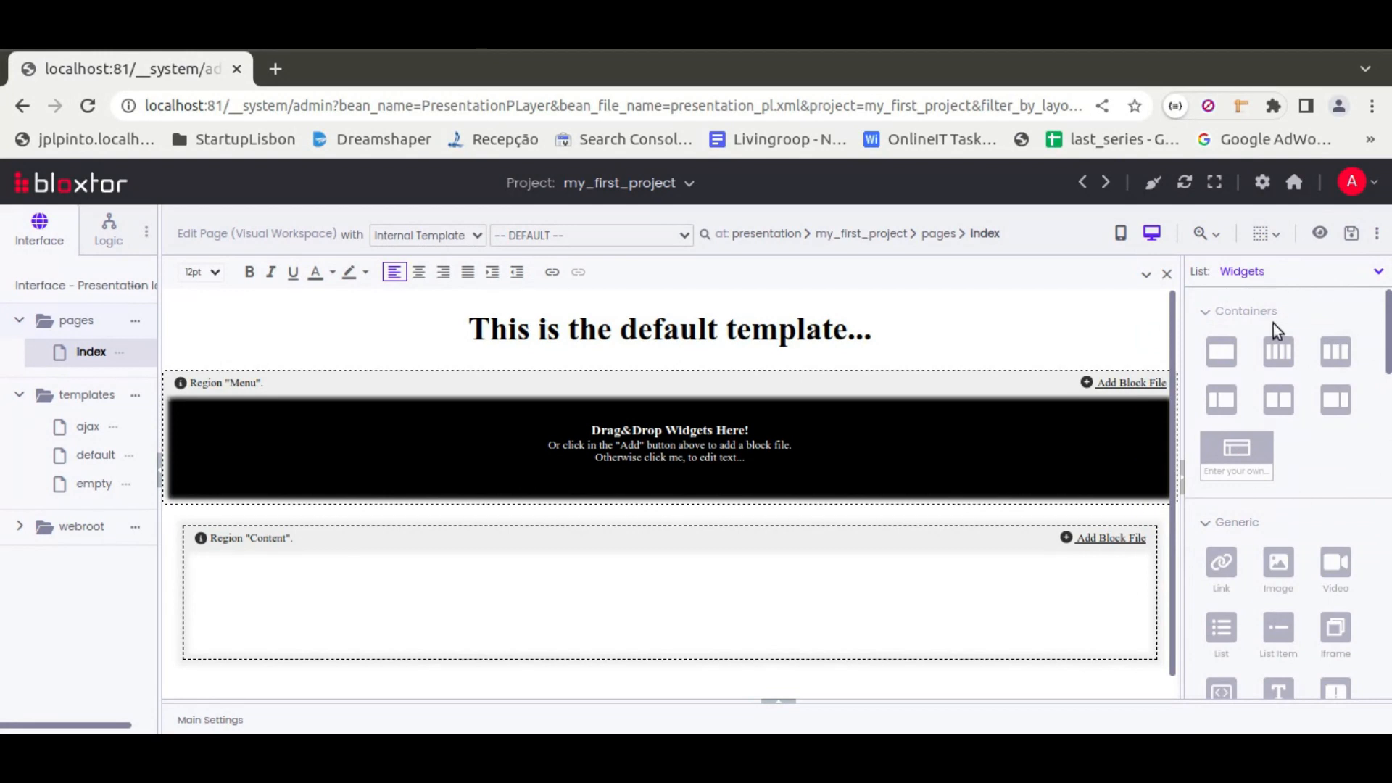
# Browse the available widgets down to the User Generated group, and list the page's layers instead
pyautogui.scroll(-10, 1330, 410)
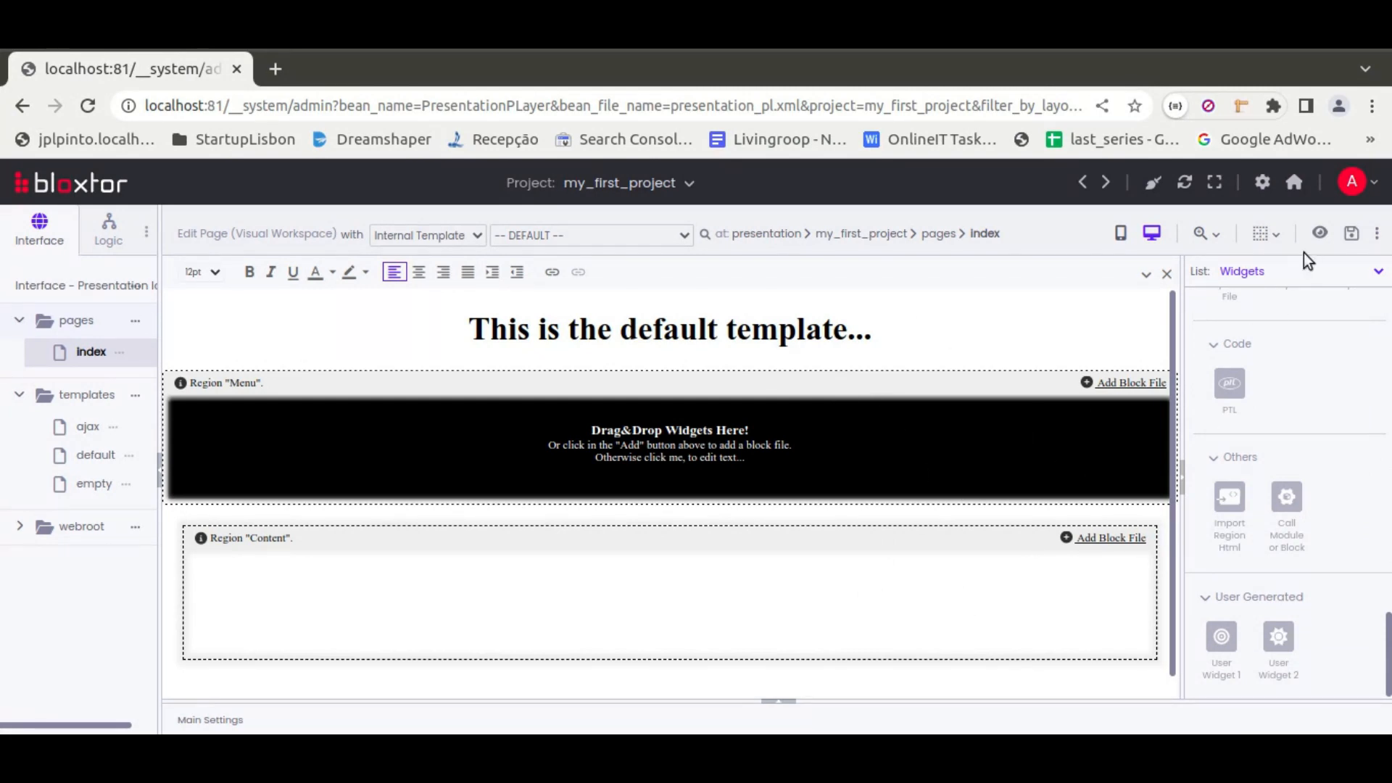
pyautogui.click(1298, 273)
pyautogui.click(1230, 308)
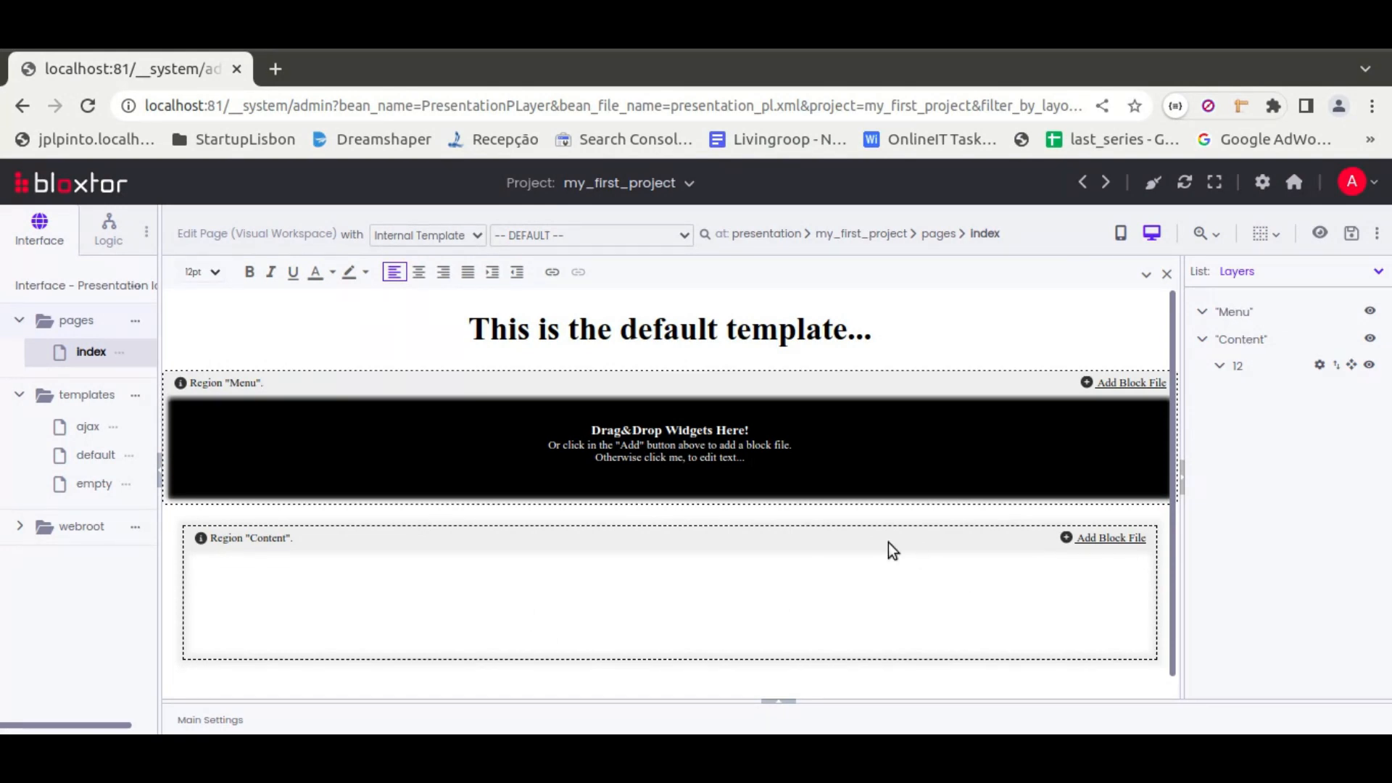
# List the modules, blocks and DB drivers, and expand the Mysql driver's DB diagram tables down to the school table's options
pyautogui.click(1300, 281)
pyautogui.click(1264, 322)
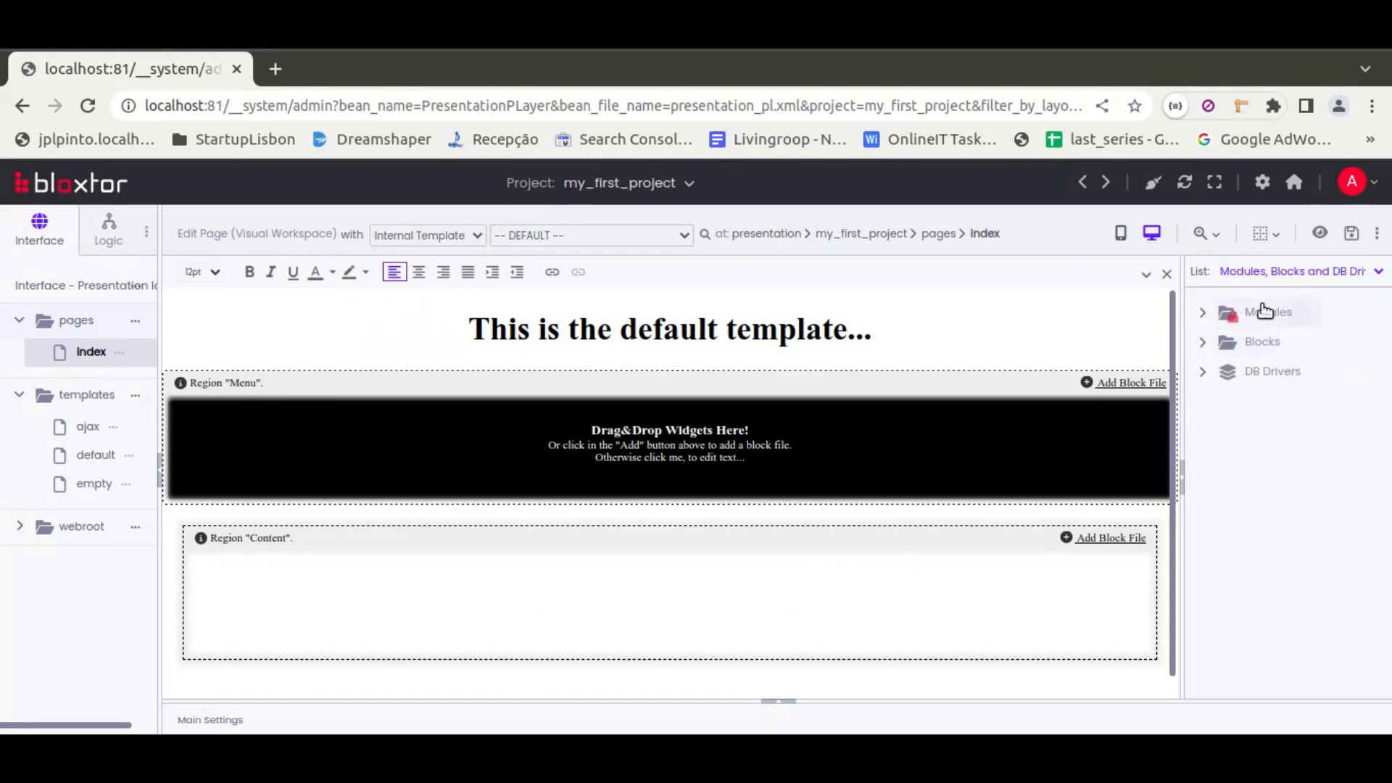
pyautogui.click(1203, 372)
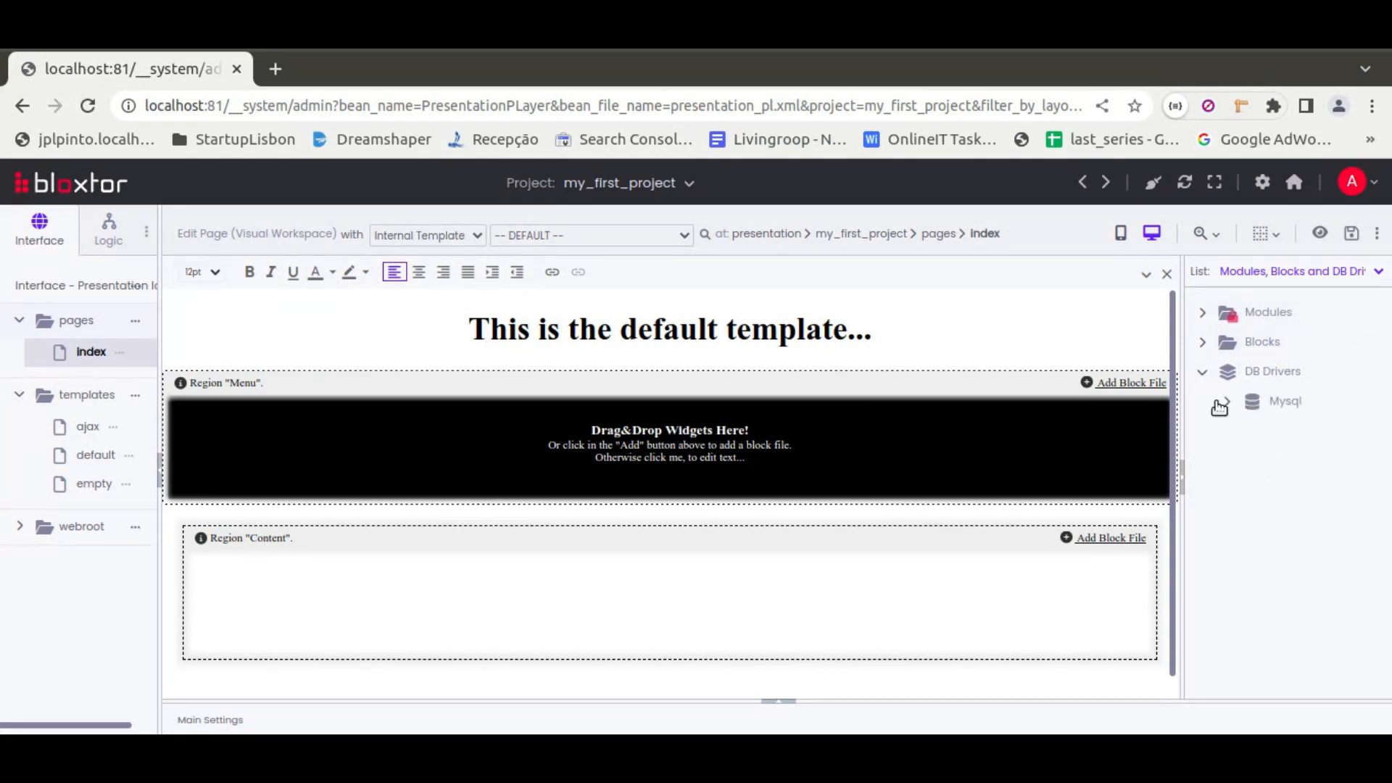
pyautogui.click(1223, 404)
pyautogui.click(1252, 461)
pyautogui.click(1277, 490)
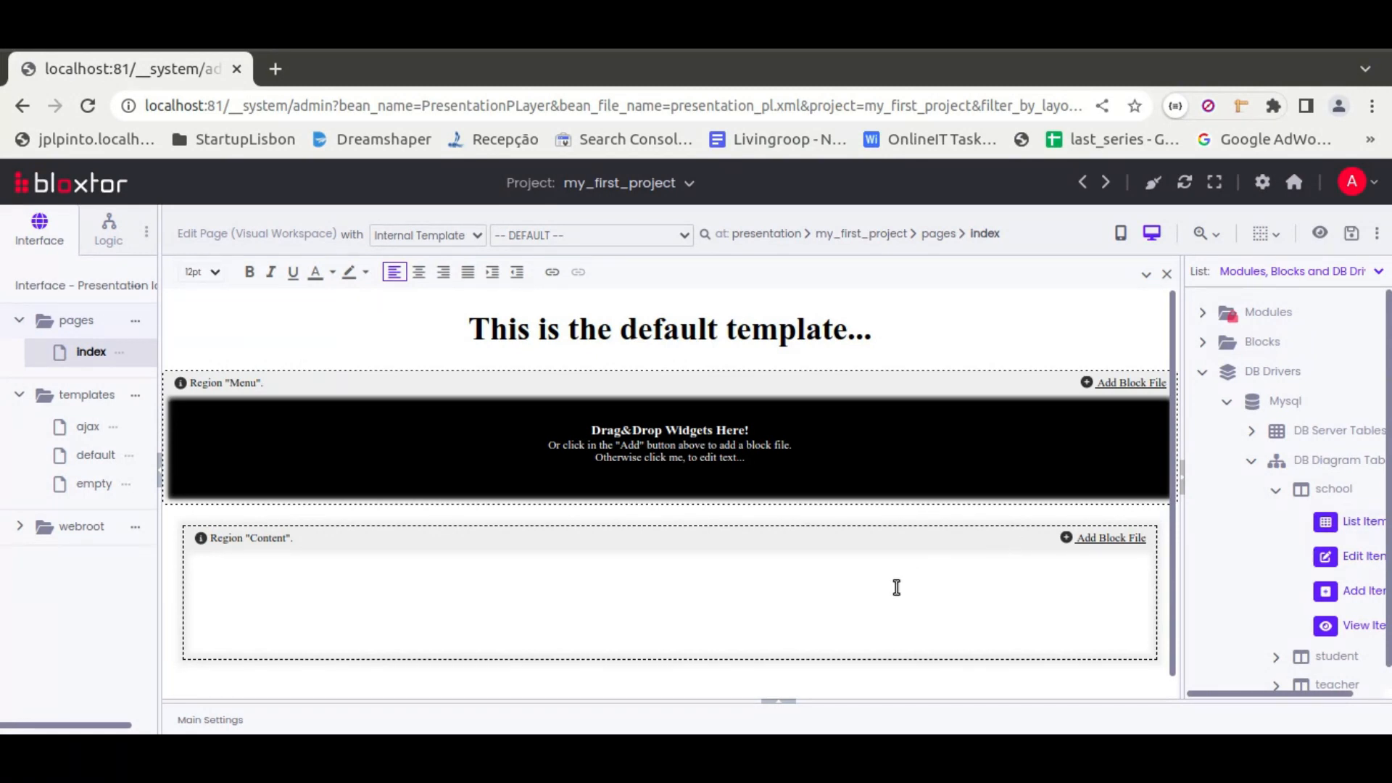
# Bring back the widgets list and review the page's internal template choices, keeping -- DEFAULT --
pyautogui.click(1267, 275)
pyautogui.click(1224, 293)
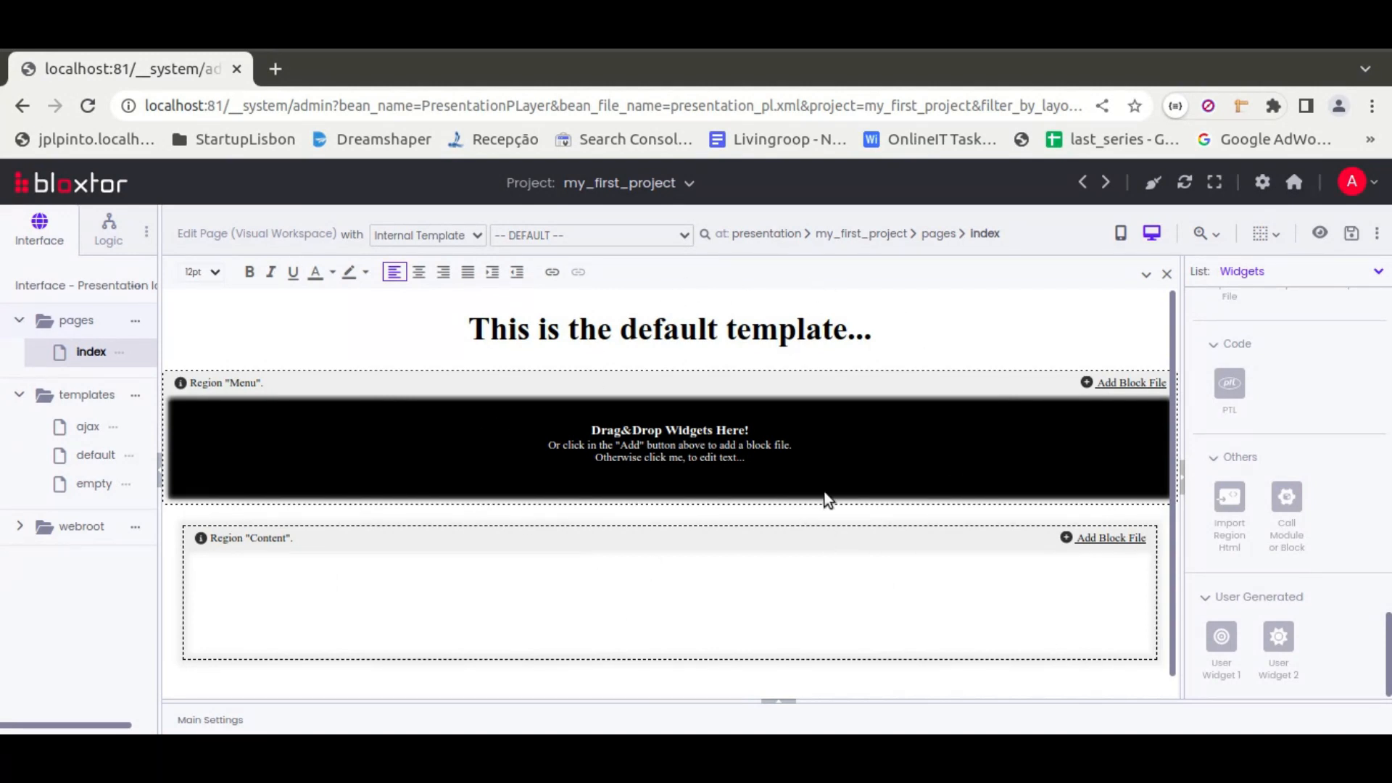
pyautogui.click(634, 235)
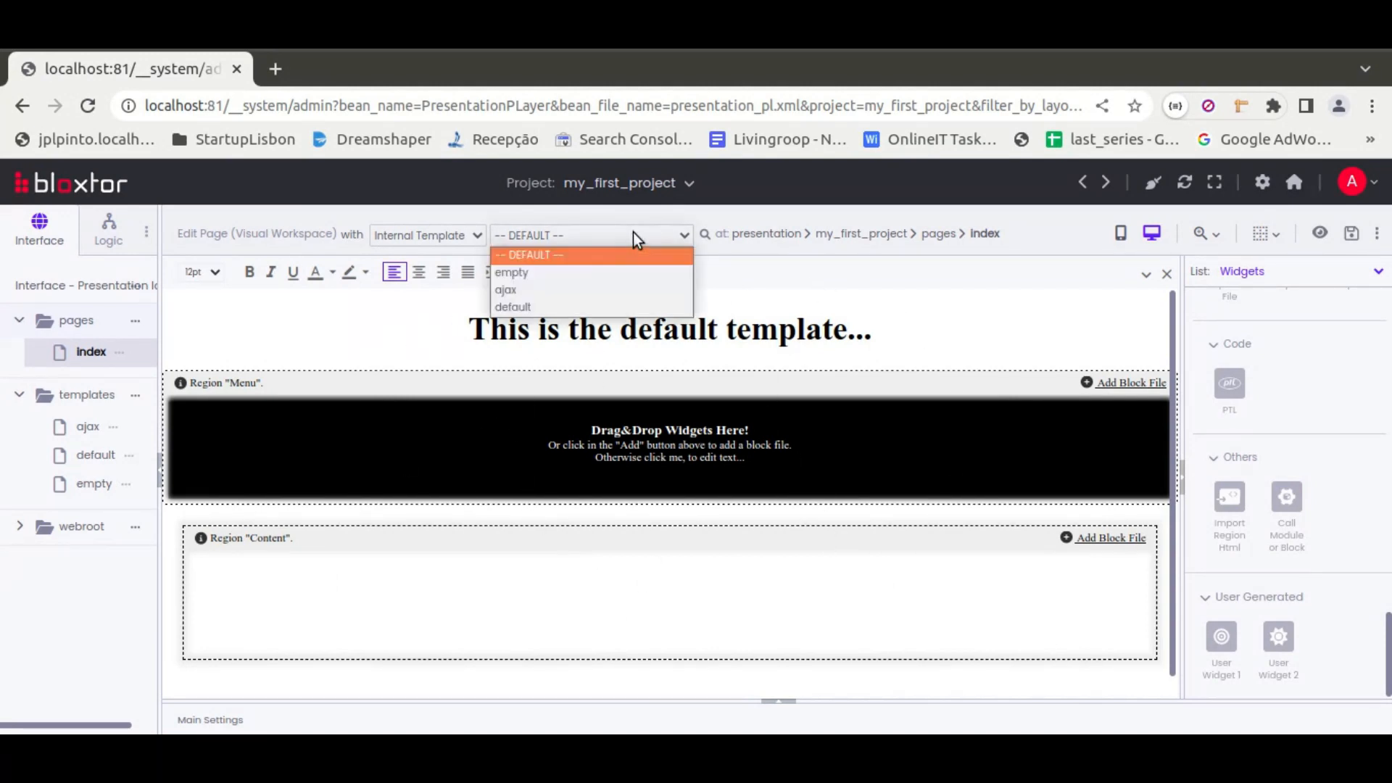
pyautogui.click(649, 258)
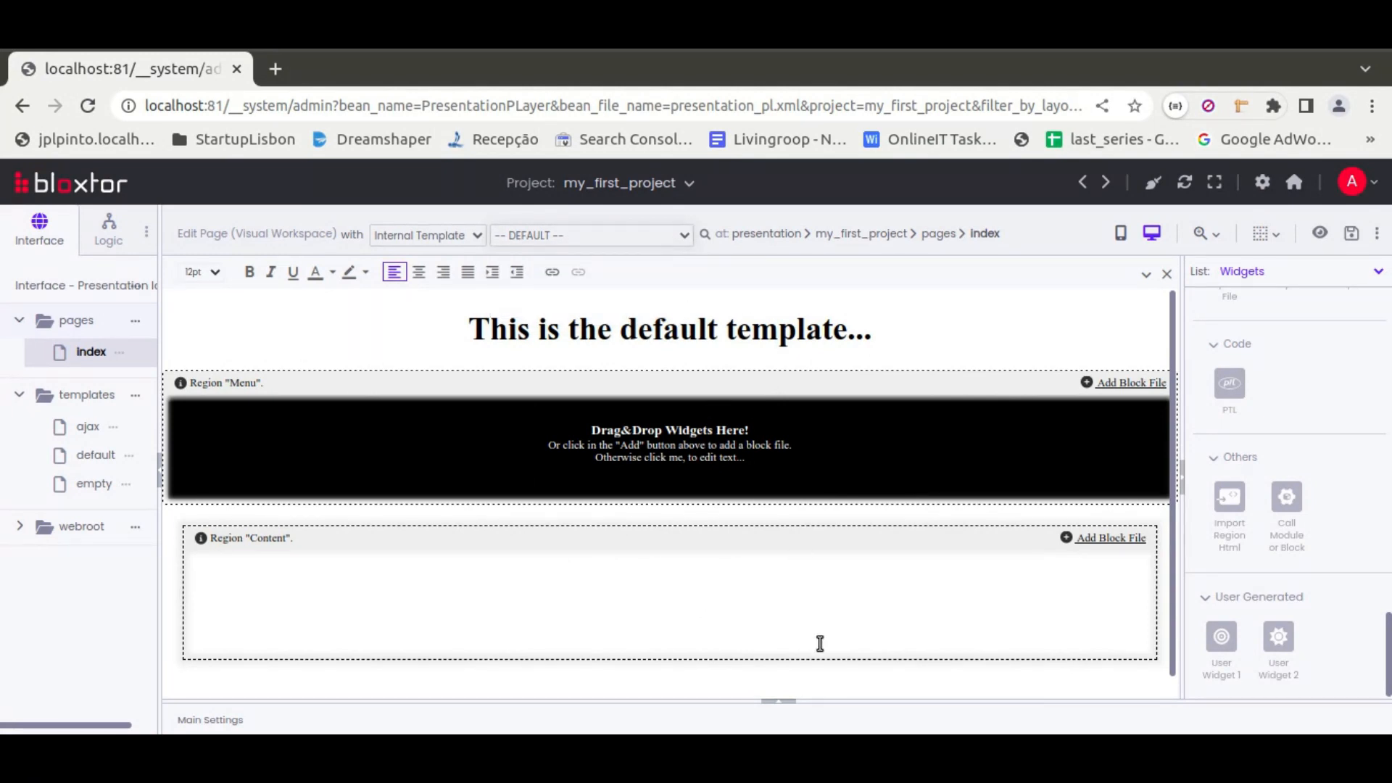
# Enter the text lines "xcvxcvxcvxcvxcv" and "xcvcxv" in the Content region
pyautogui.click(670, 567)
pyautogui.write('xcvxcvxcvxcvxcv')
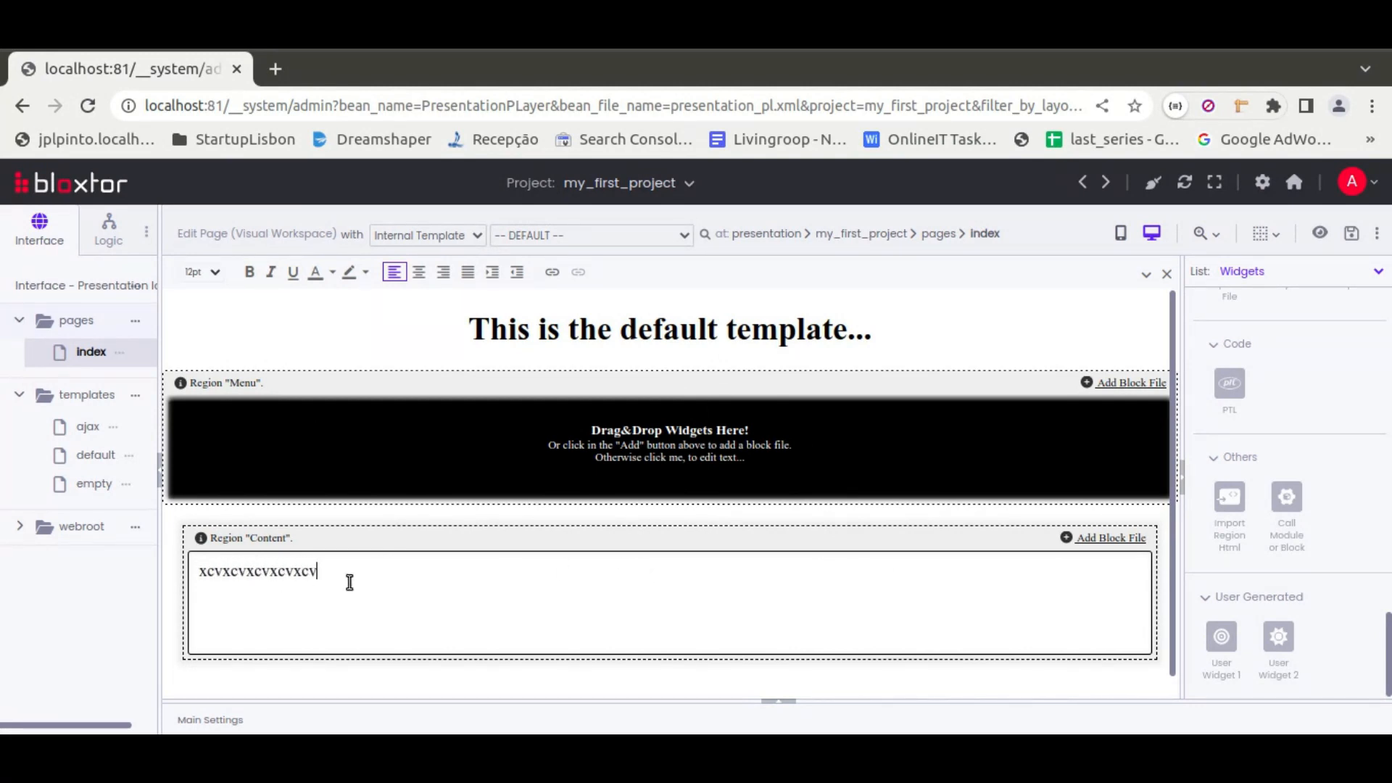
# Make the first text line in the Content region bold and set its font size to 18pt
pyautogui.doubleClick(213, 573)
pyautogui.click(252, 273)
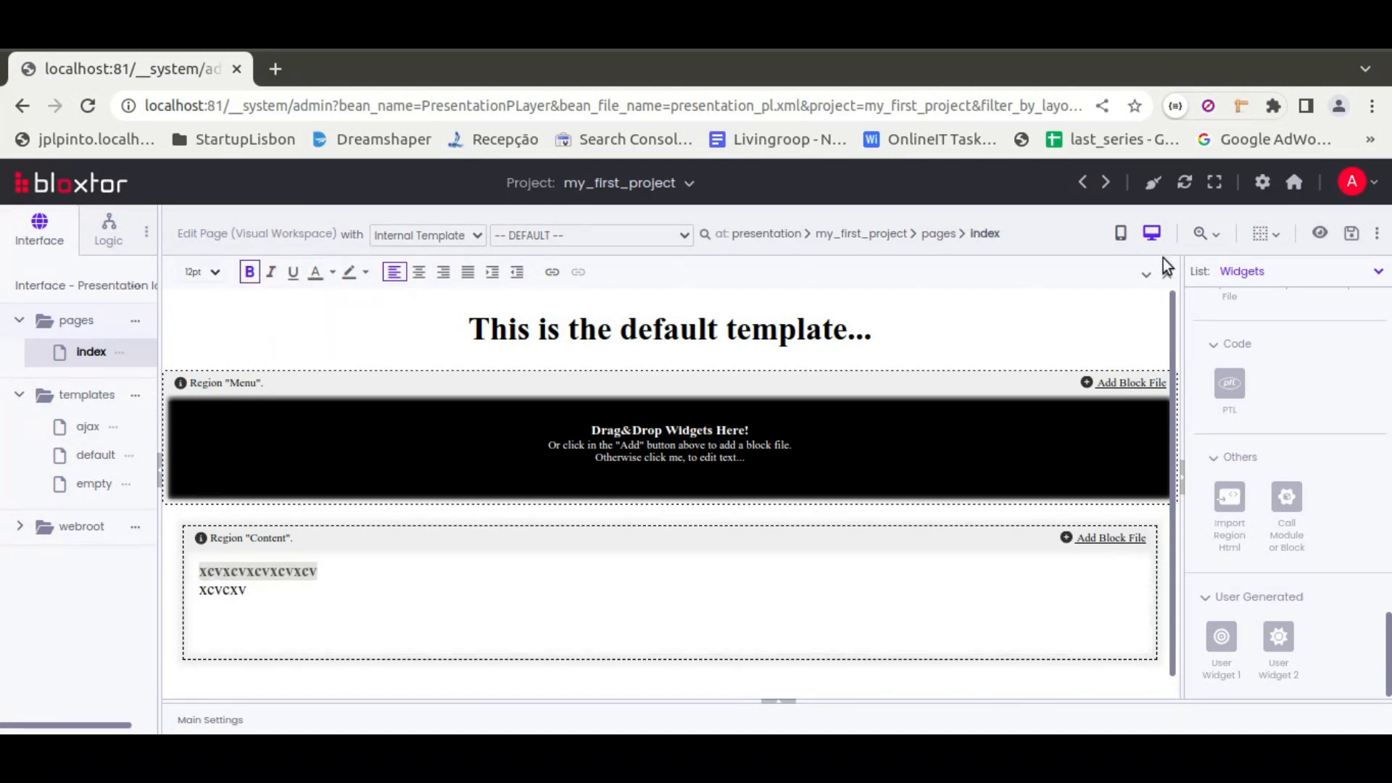
pyautogui.click(1146, 275)
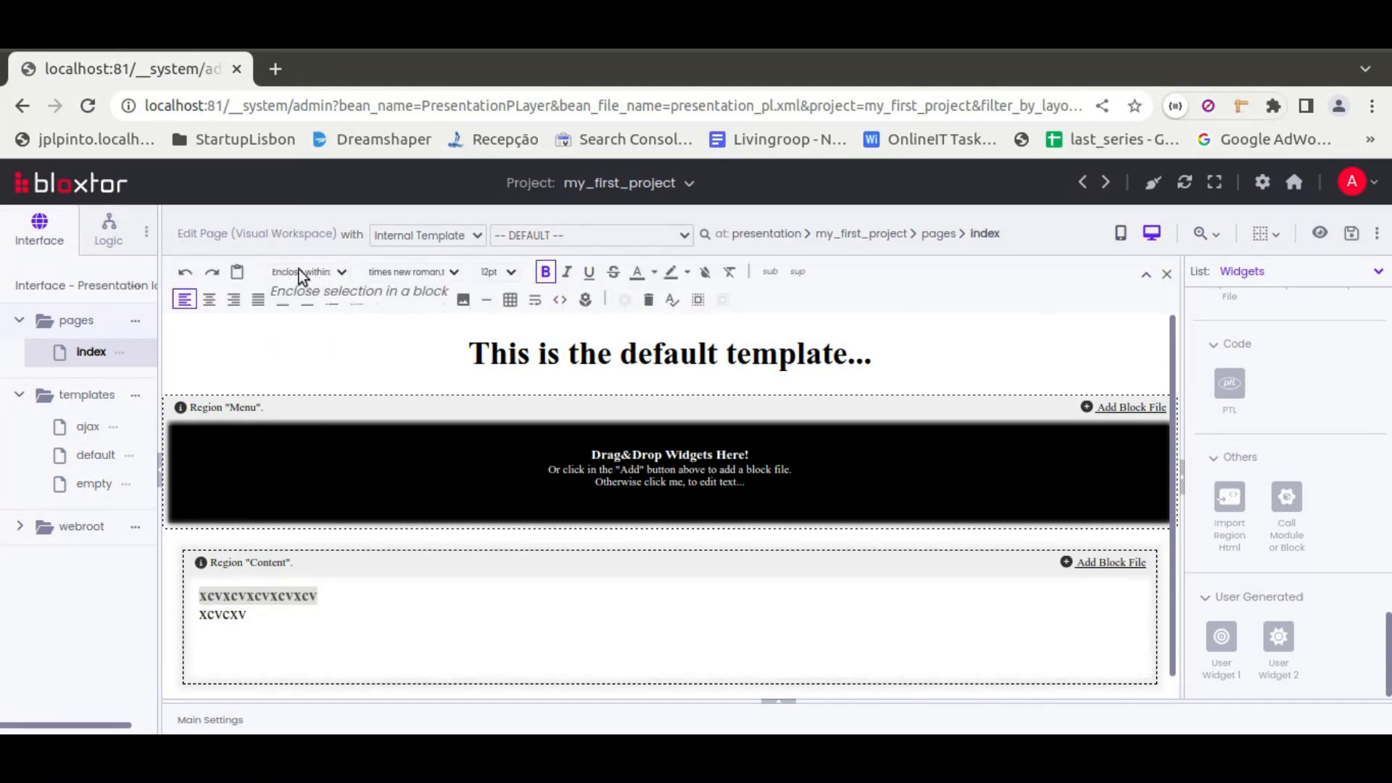
pyautogui.click(502, 271)
pyautogui.click(498, 361)
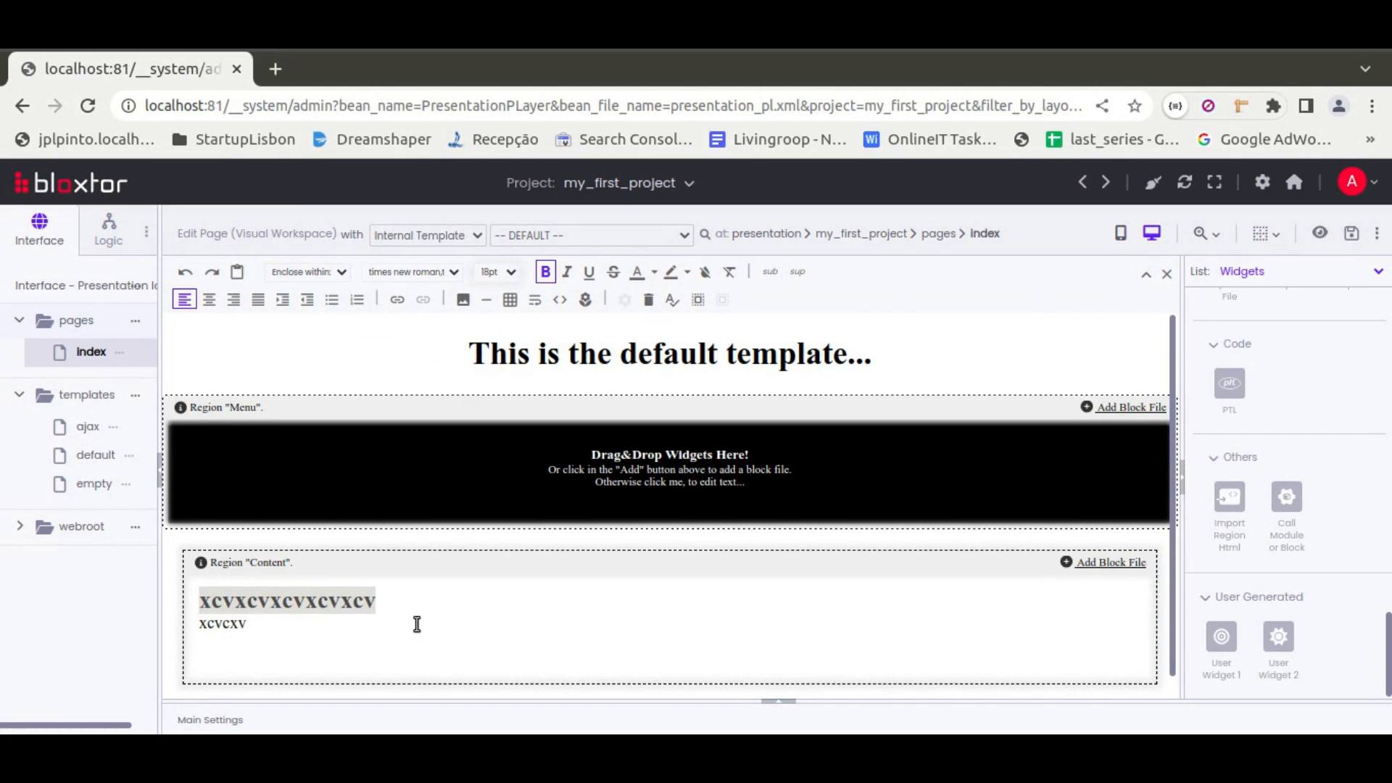
pyautogui.click(747, 361)
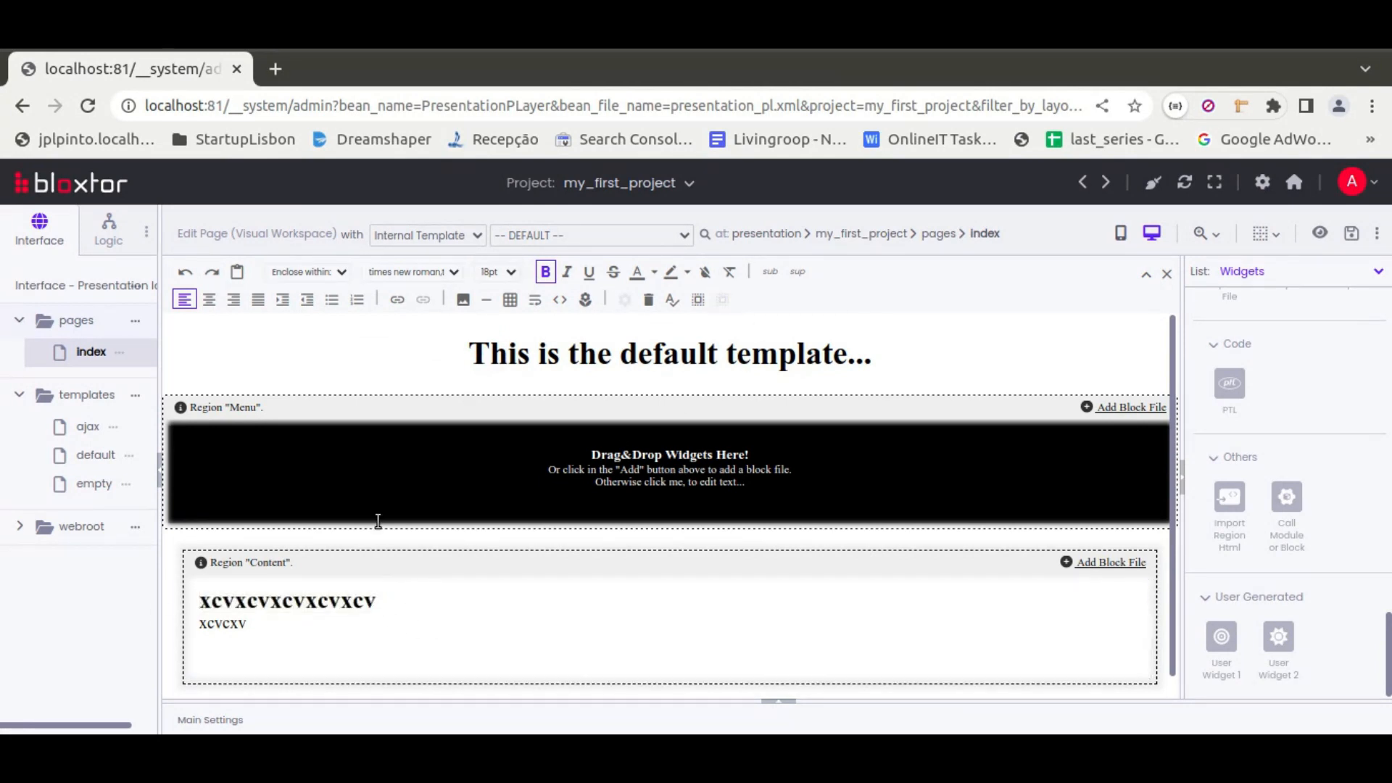
# Add a Check Box widget and an Image widget in front of the first text line in the Content region
pyautogui.scroll(5, 1298, 464)
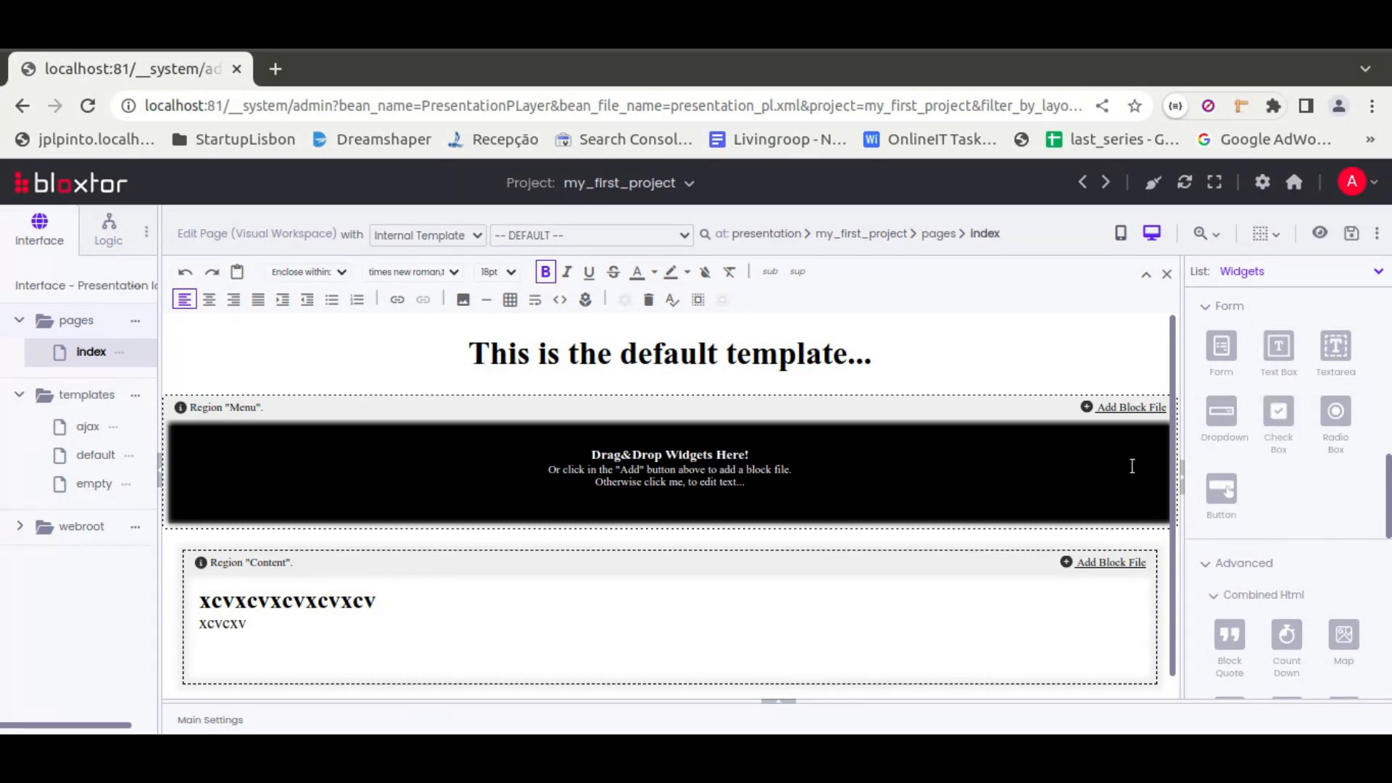
pyautogui.moveTo(1279, 412); pyautogui.dragTo(886, 618)
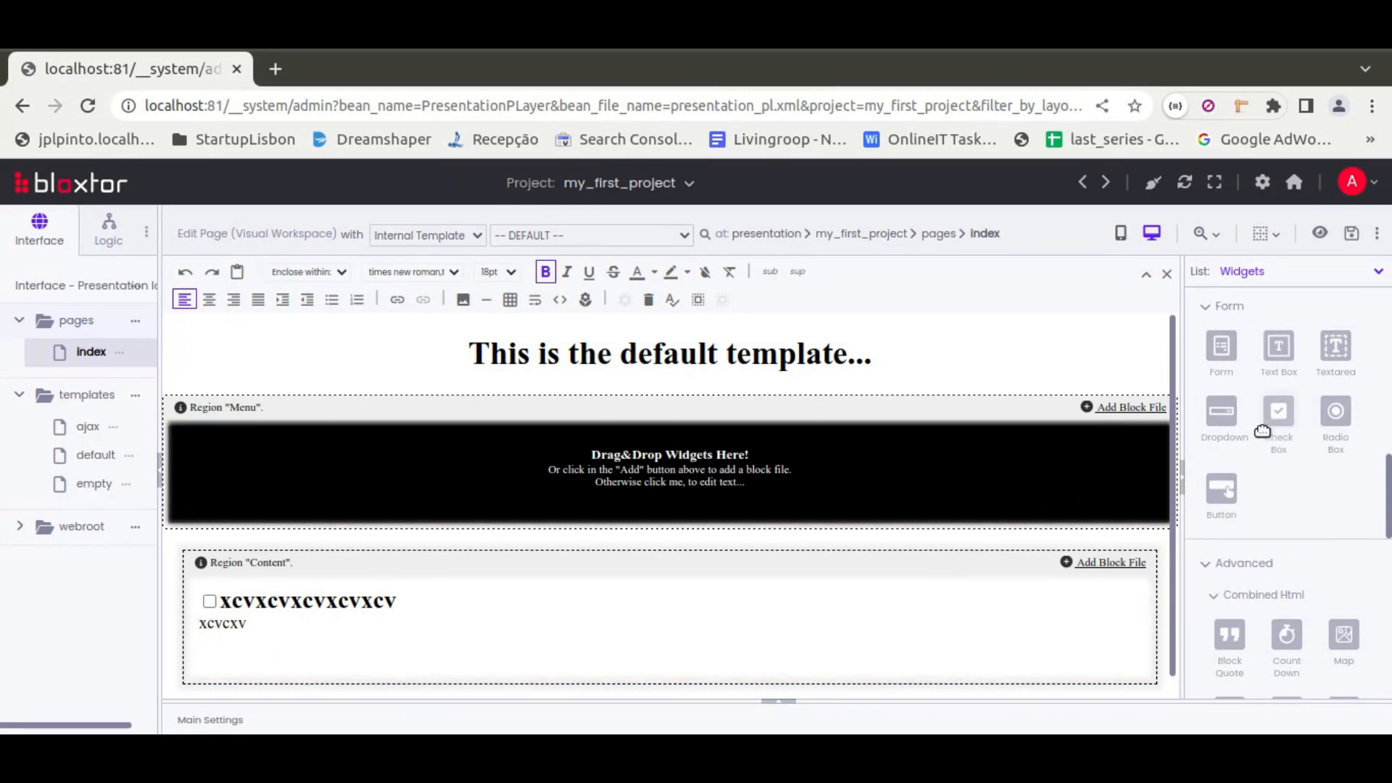
pyautogui.scroll(5, 1277, 414)
pyautogui.scroll(3, 1338, 499)
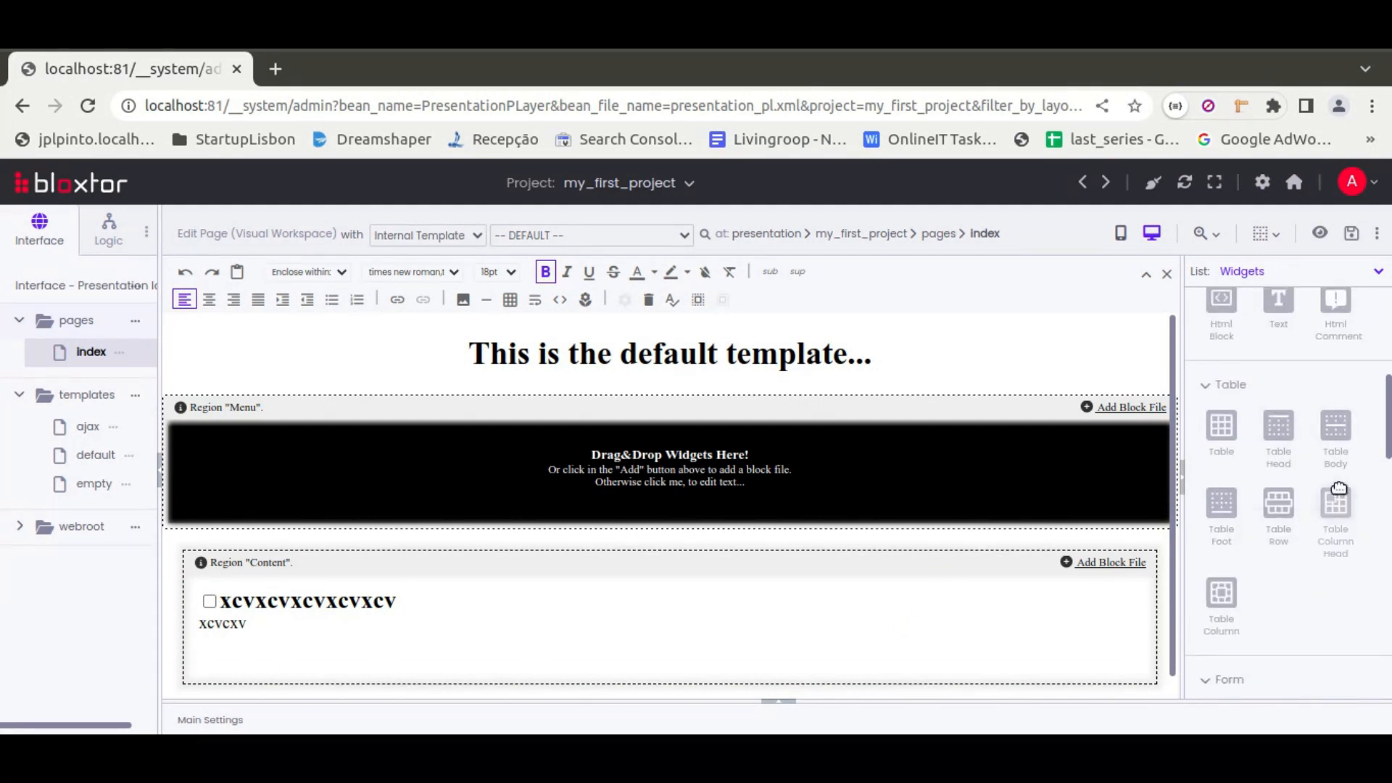
pyautogui.moveTo(1284, 404); pyautogui.dragTo(888, 615)
pyautogui.scroll(-1, 508, 558)
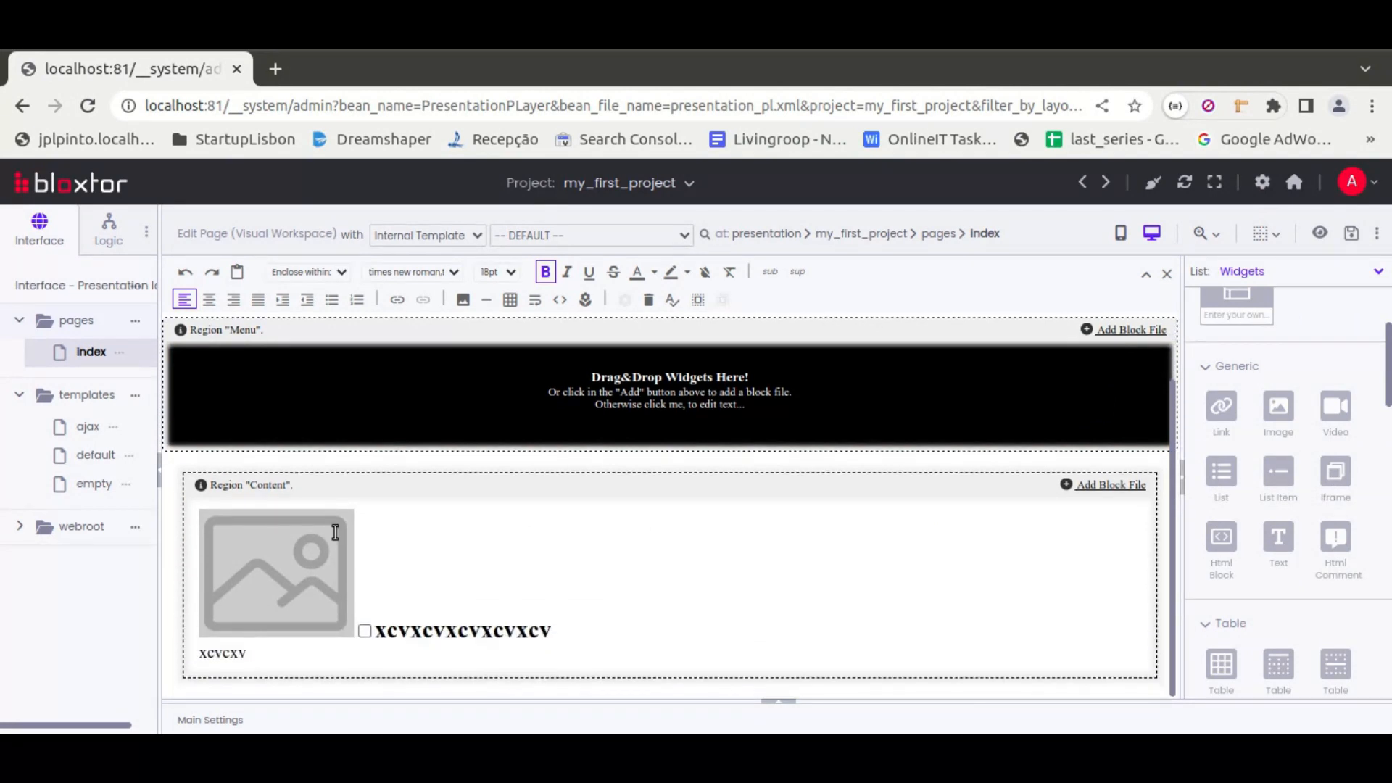
# Select the placeholder image, examine its widget properties, and shrink the properties area to show the widgets list again
pyautogui.click(301, 547)
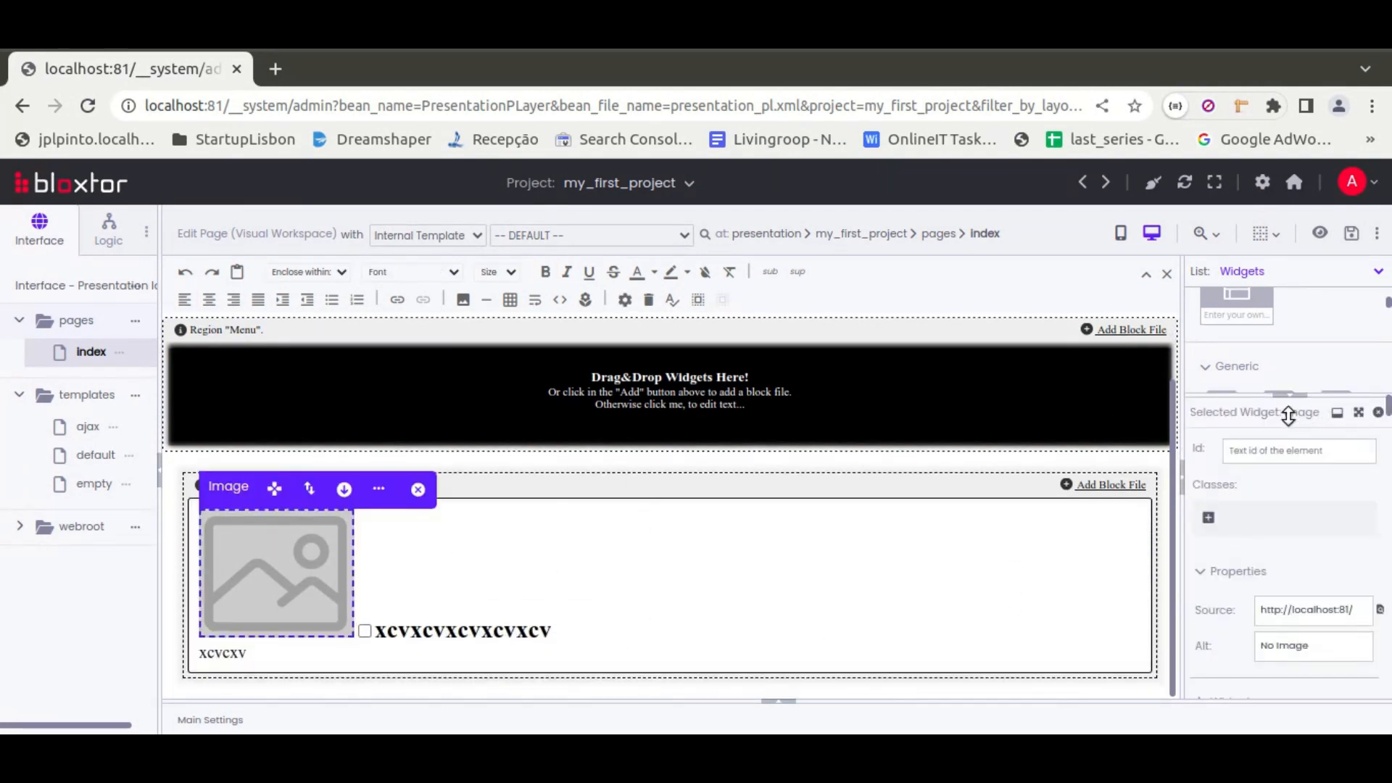
pyautogui.moveTo(1249, 385)
pyautogui.mouseDown()
pyautogui.moveTo(1248, 399)
pyautogui.moveTo(1242, 358)
pyautogui.mouseUp()
pyautogui.scroll(-5, 1305, 471)
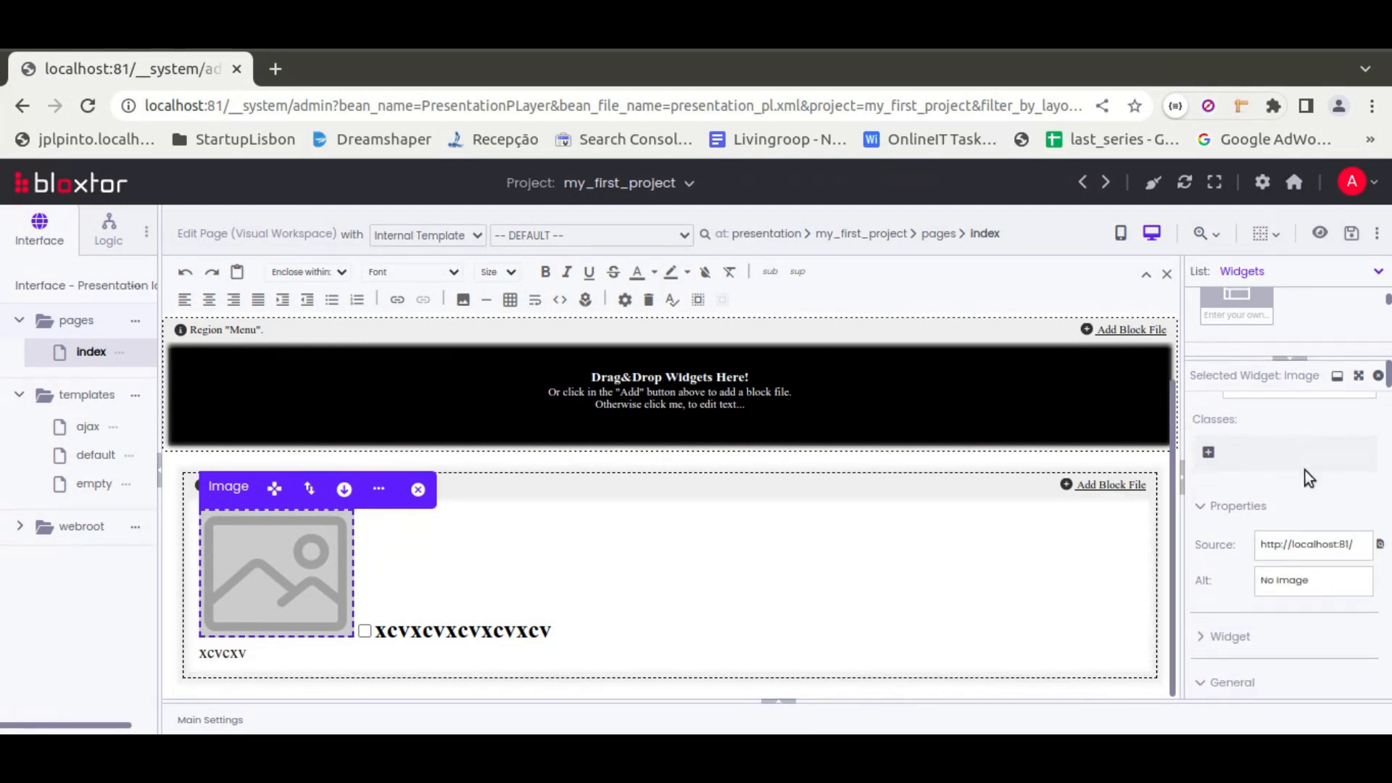
pyautogui.scroll(-10, 1238, 514)
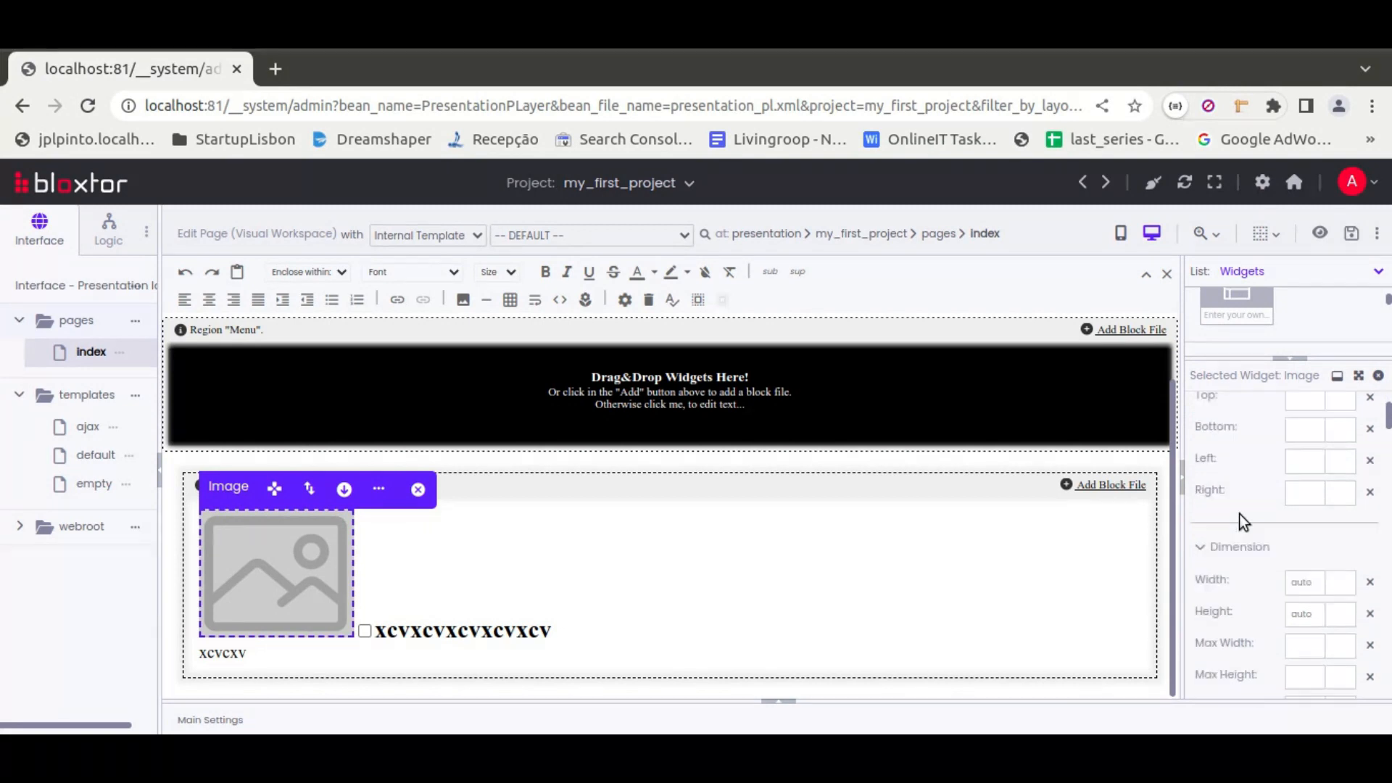
pyautogui.scroll(12, 1239, 515)
pyautogui.scroll(3, 1238, 514)
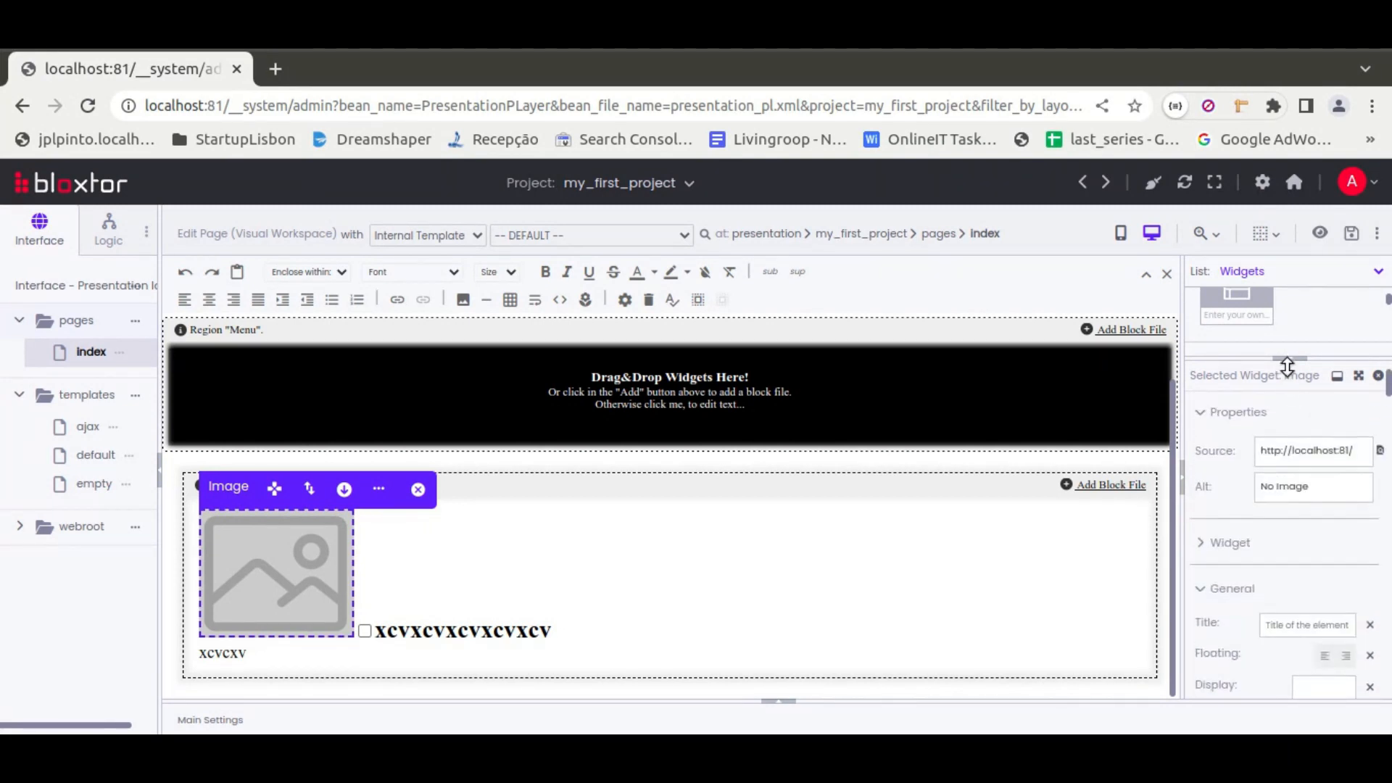
pyautogui.moveTo(1289, 364); pyautogui.dragTo(1289, 671)
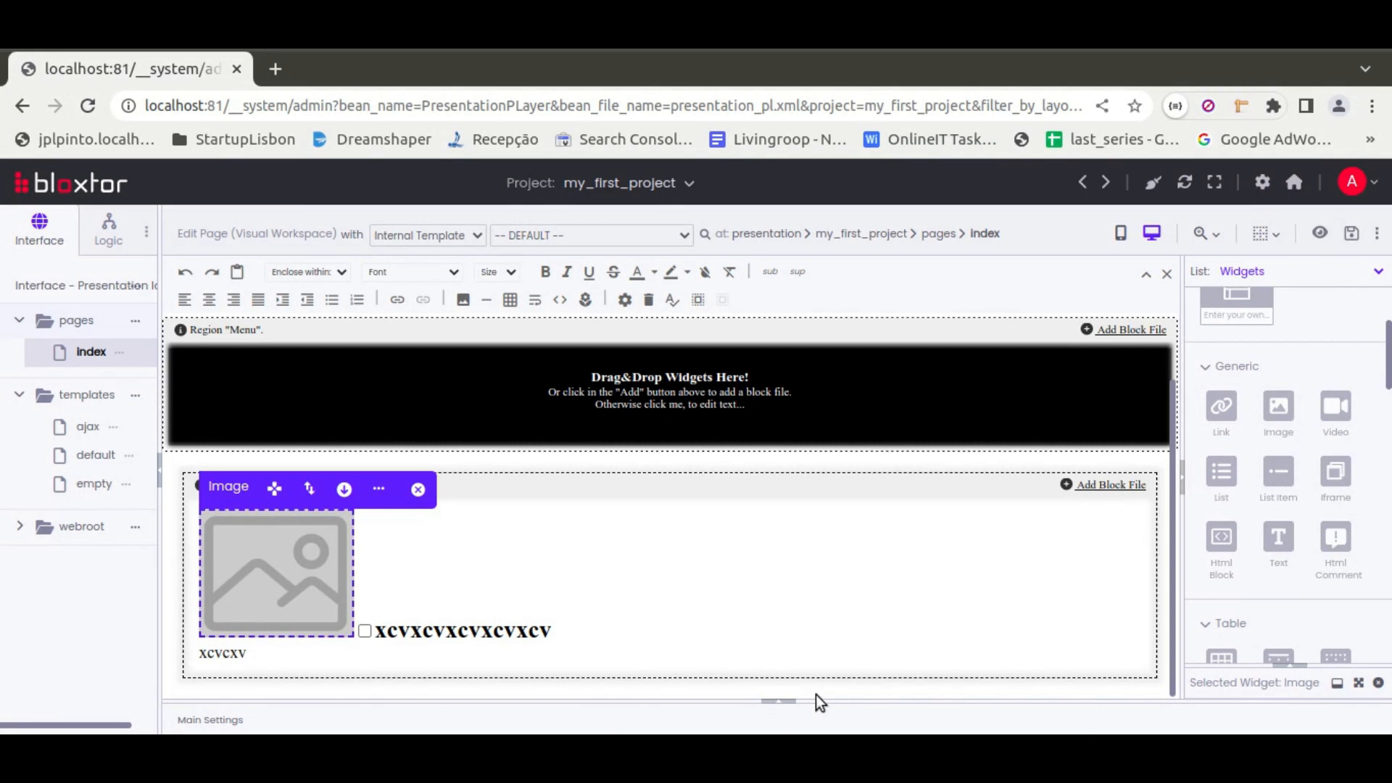
# Show the page's main settings, open the current template for editing from the design settings, and close the template editor
pyautogui.click(779, 704)
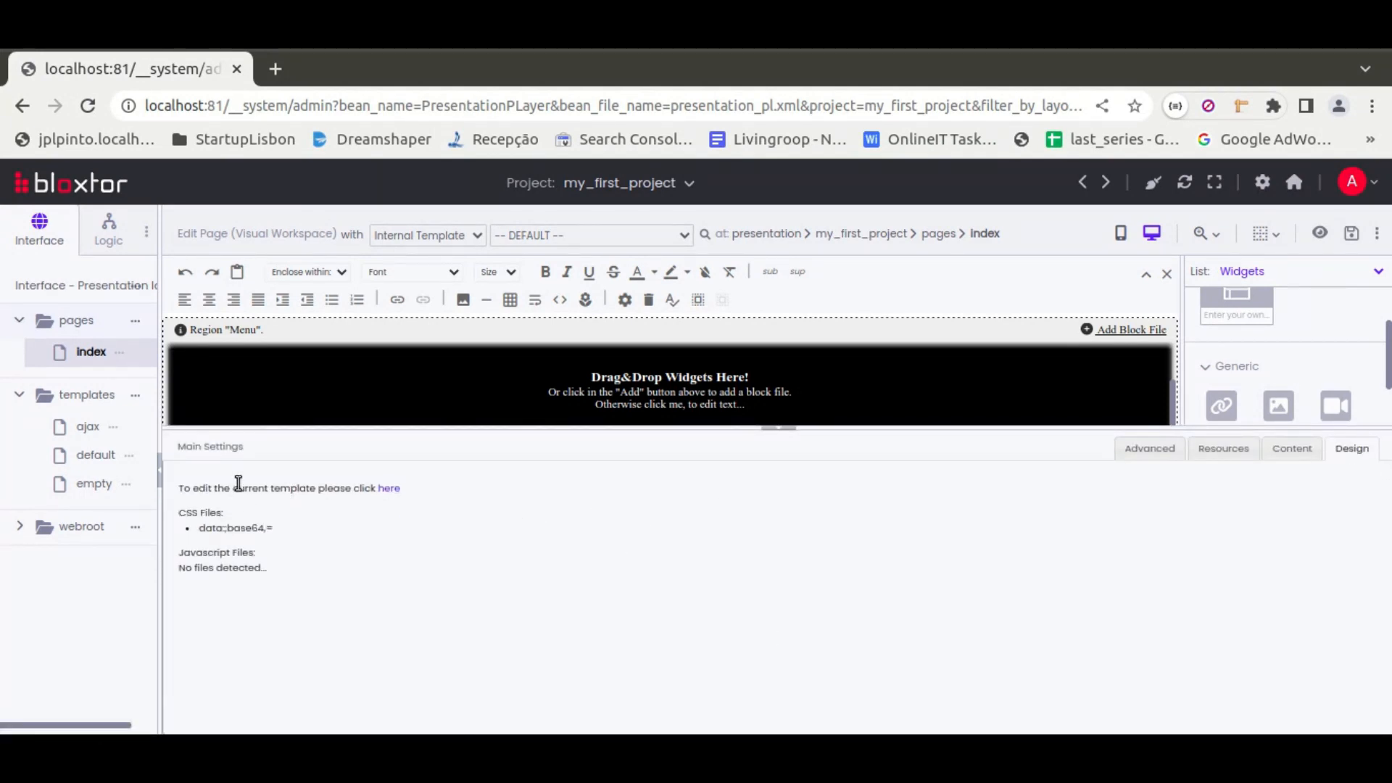
pyautogui.click(389, 489)
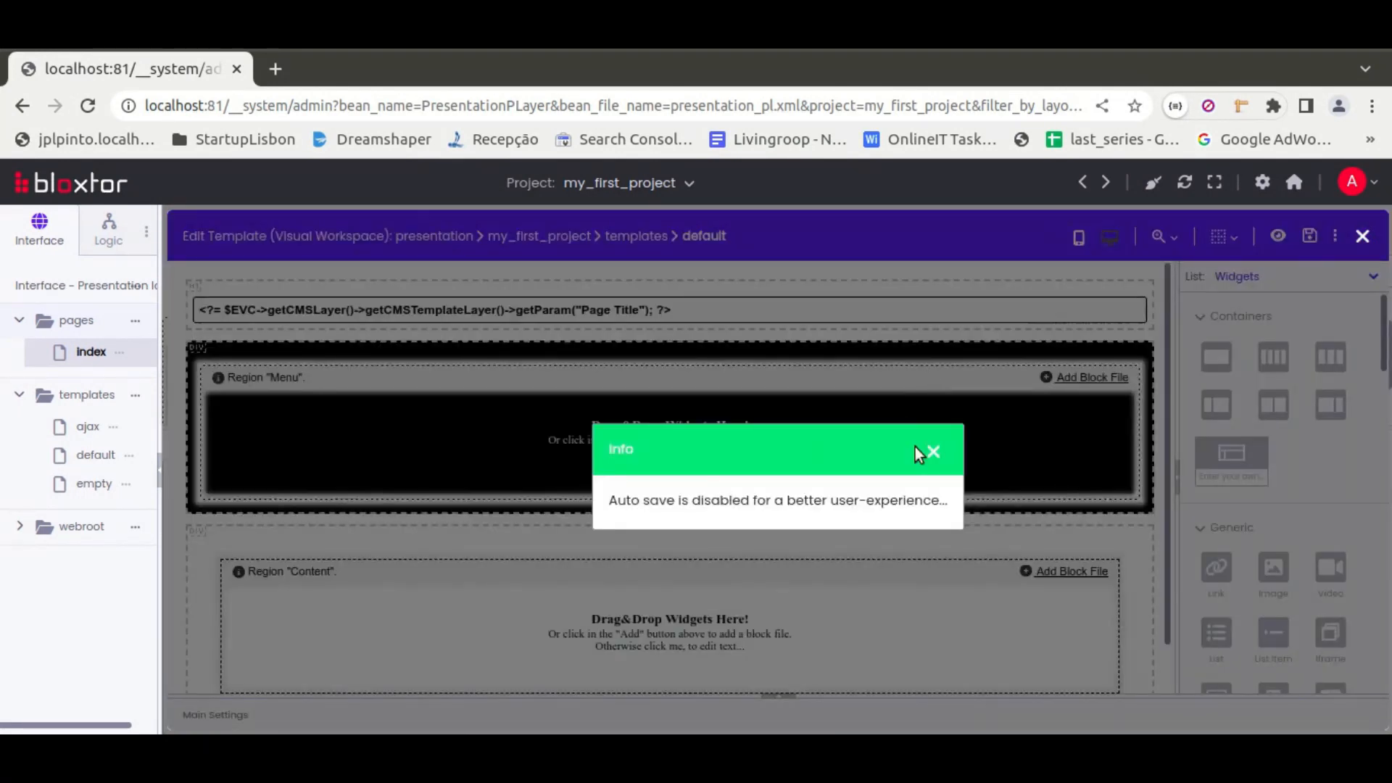
pyautogui.click(933, 451)
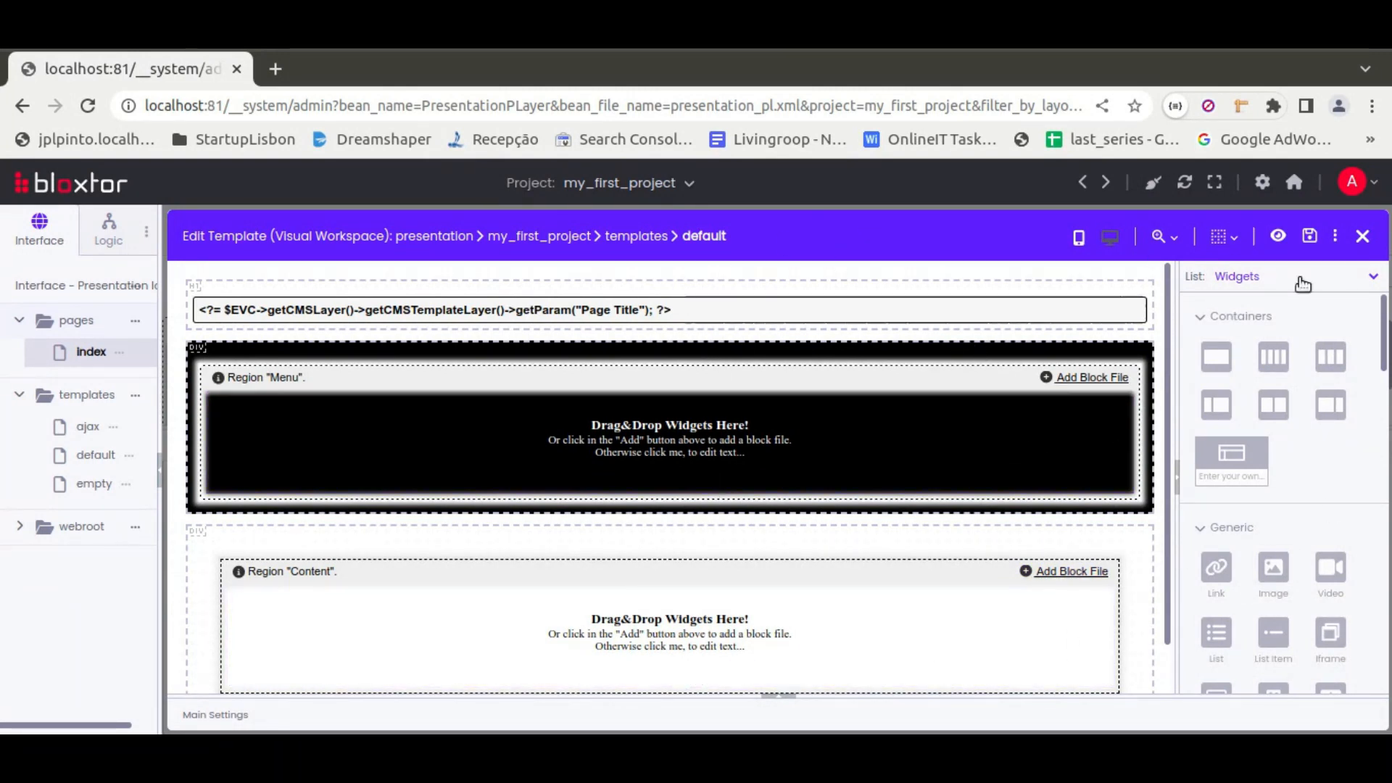
pyautogui.click(1362, 235)
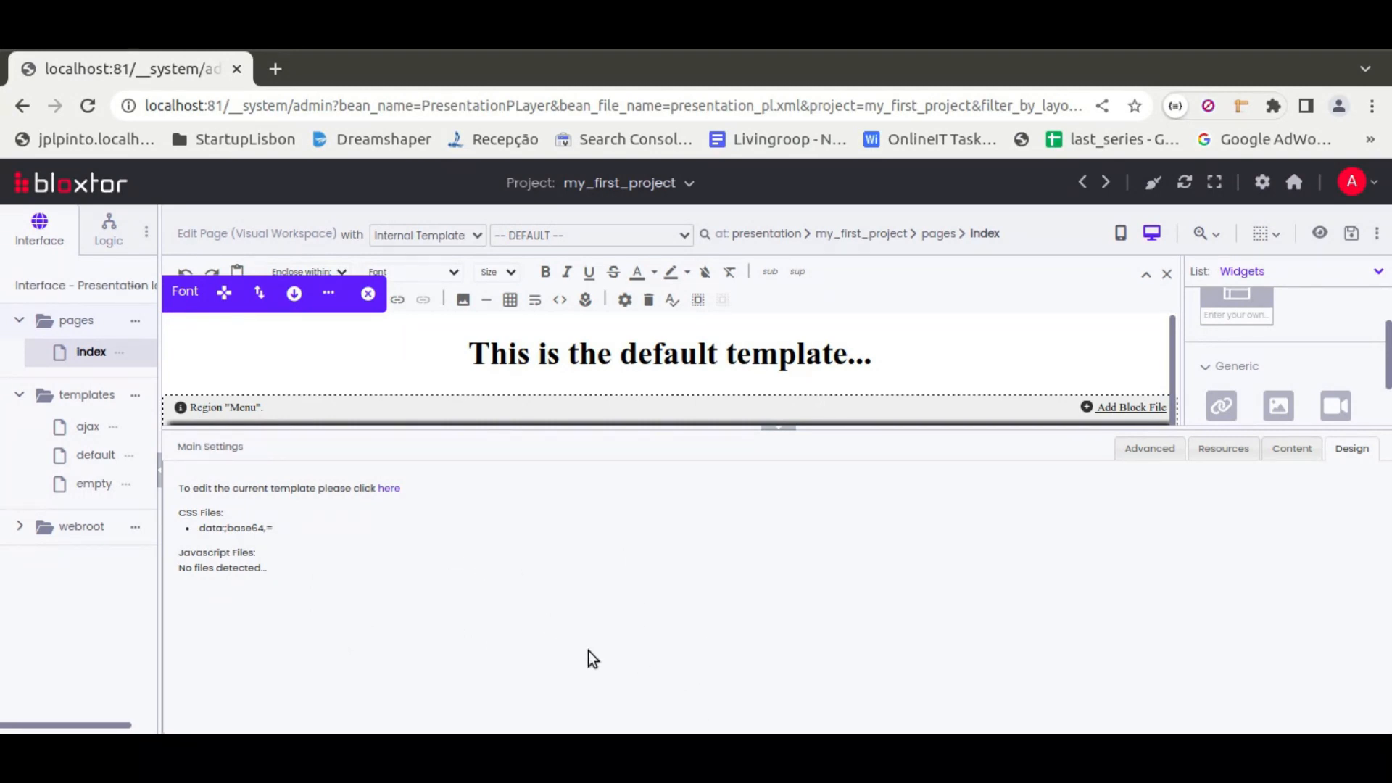
# View the template regions and their HTML in the main settings' content section, and collapse the settings
pyautogui.click(1284, 454)
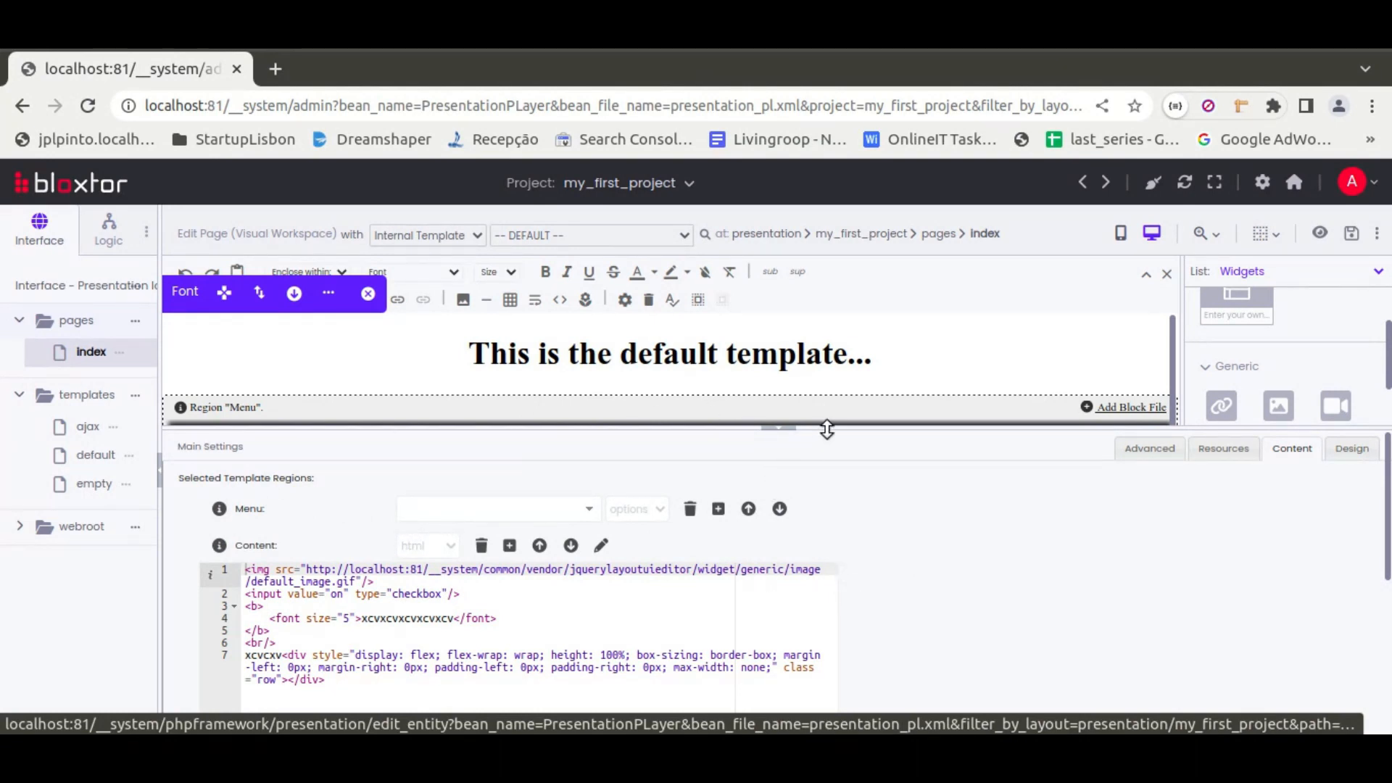
pyautogui.click(780, 428)
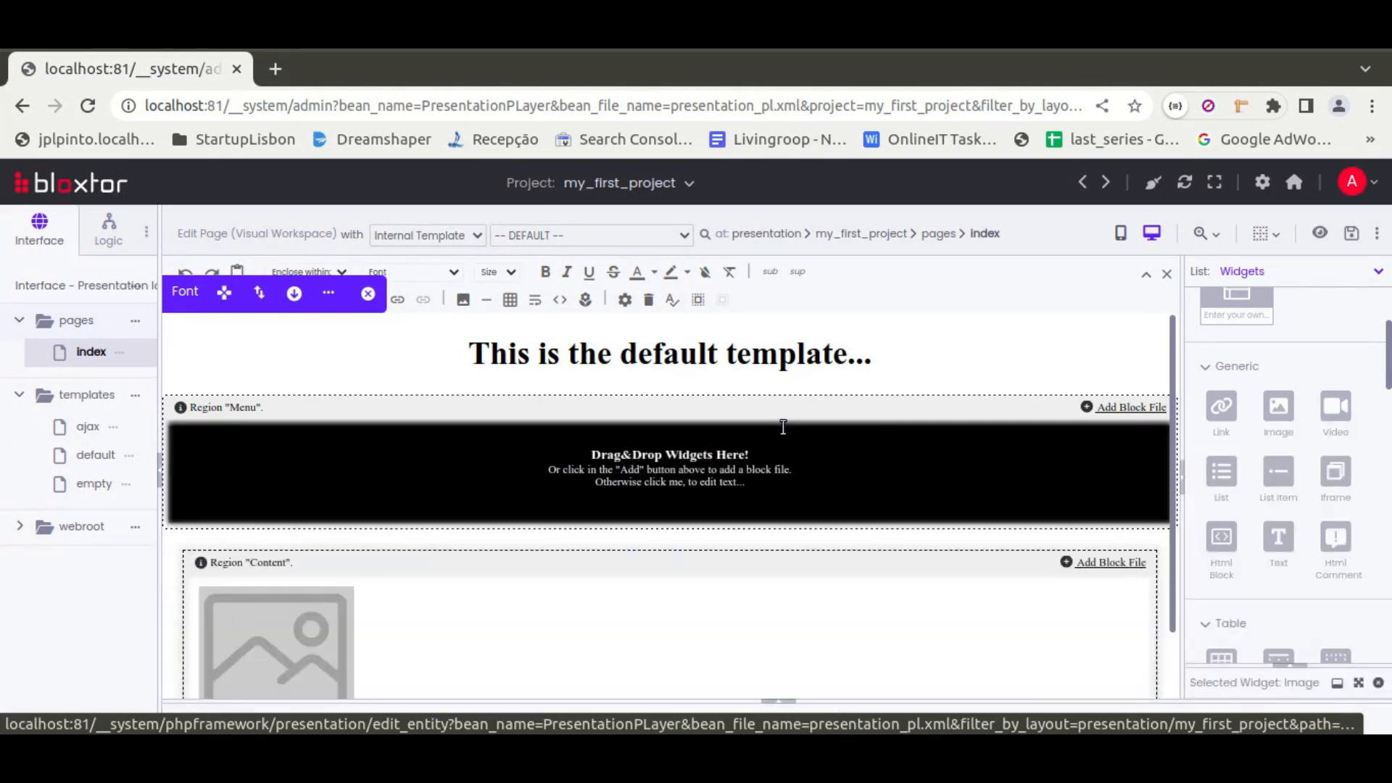
pyautogui.scroll(-1, 713, 459)
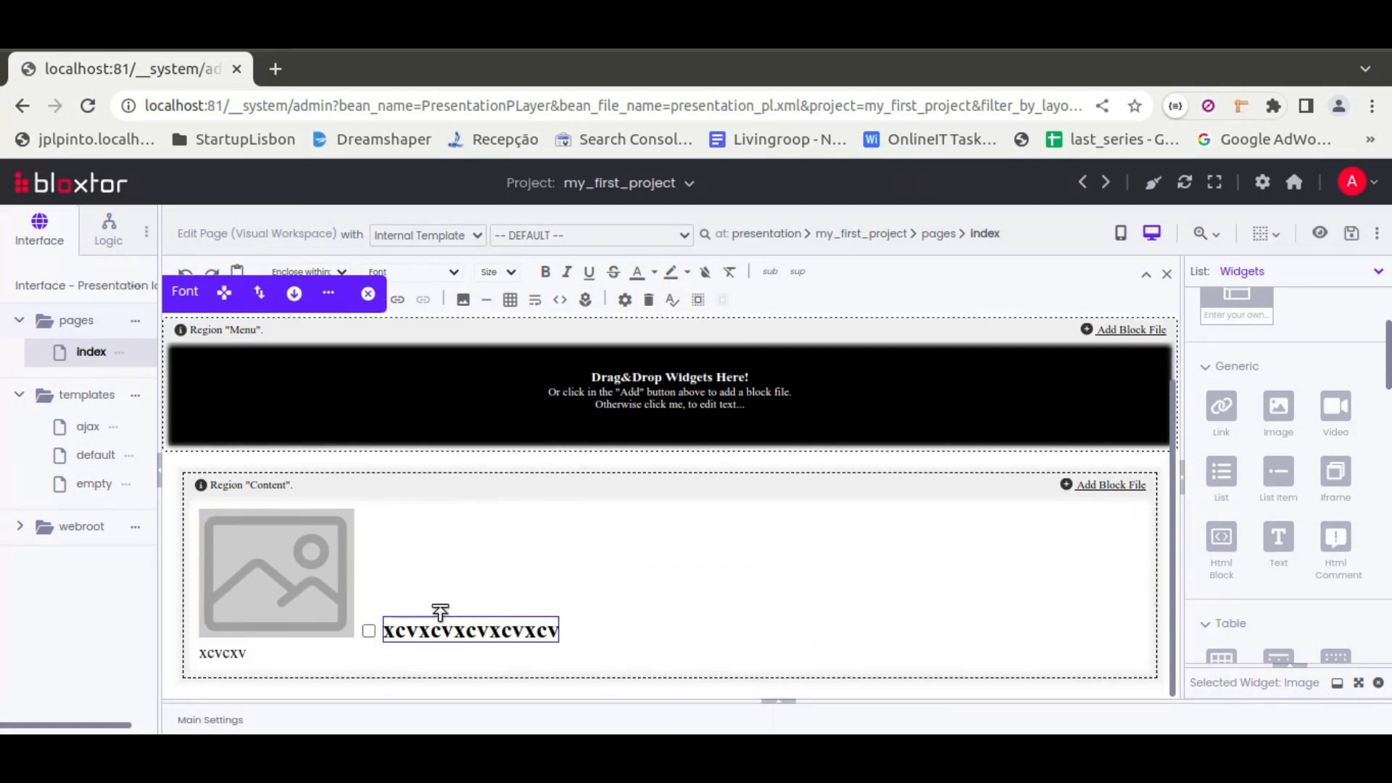
# Compare the page layout with the content settings, and examine the region HTML, extra regions, includes and template params
pyautogui.click(778, 702)
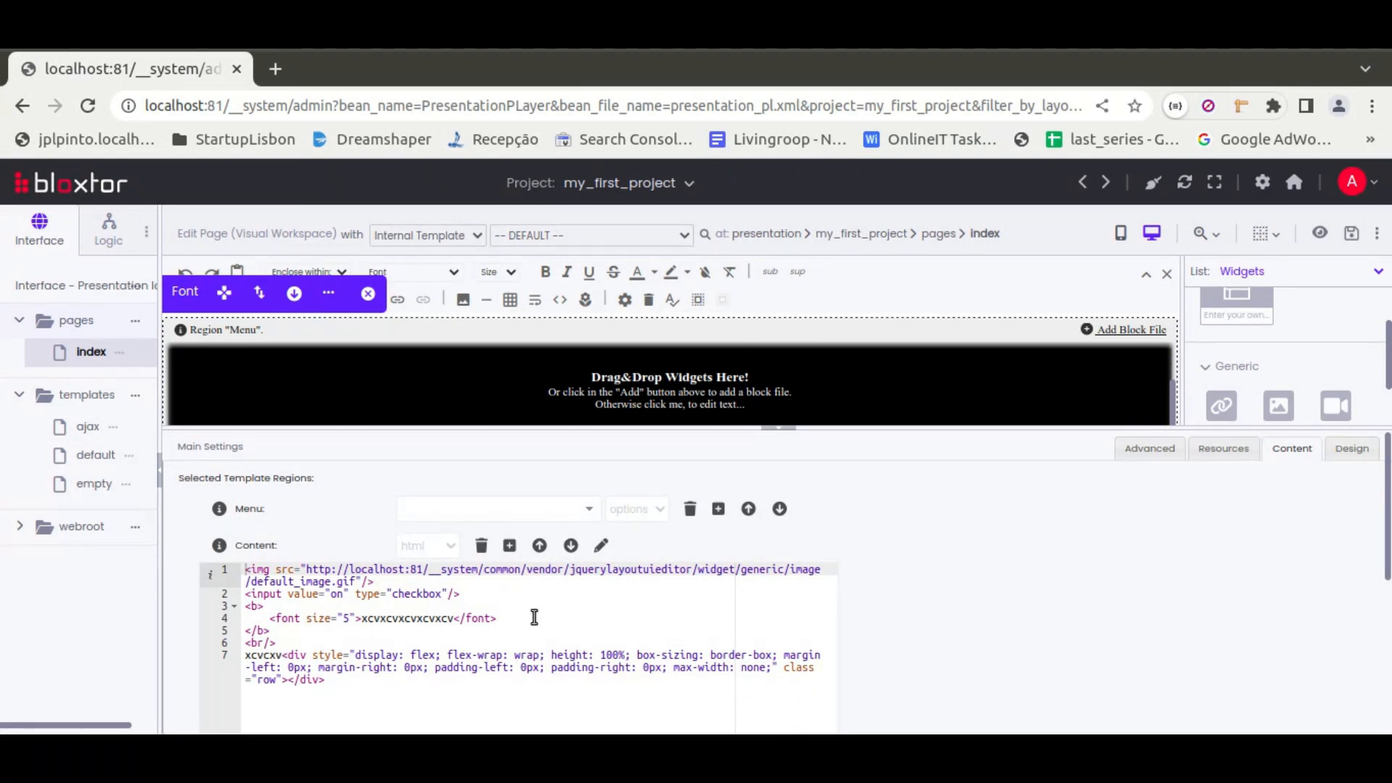
pyautogui.click(795, 438)
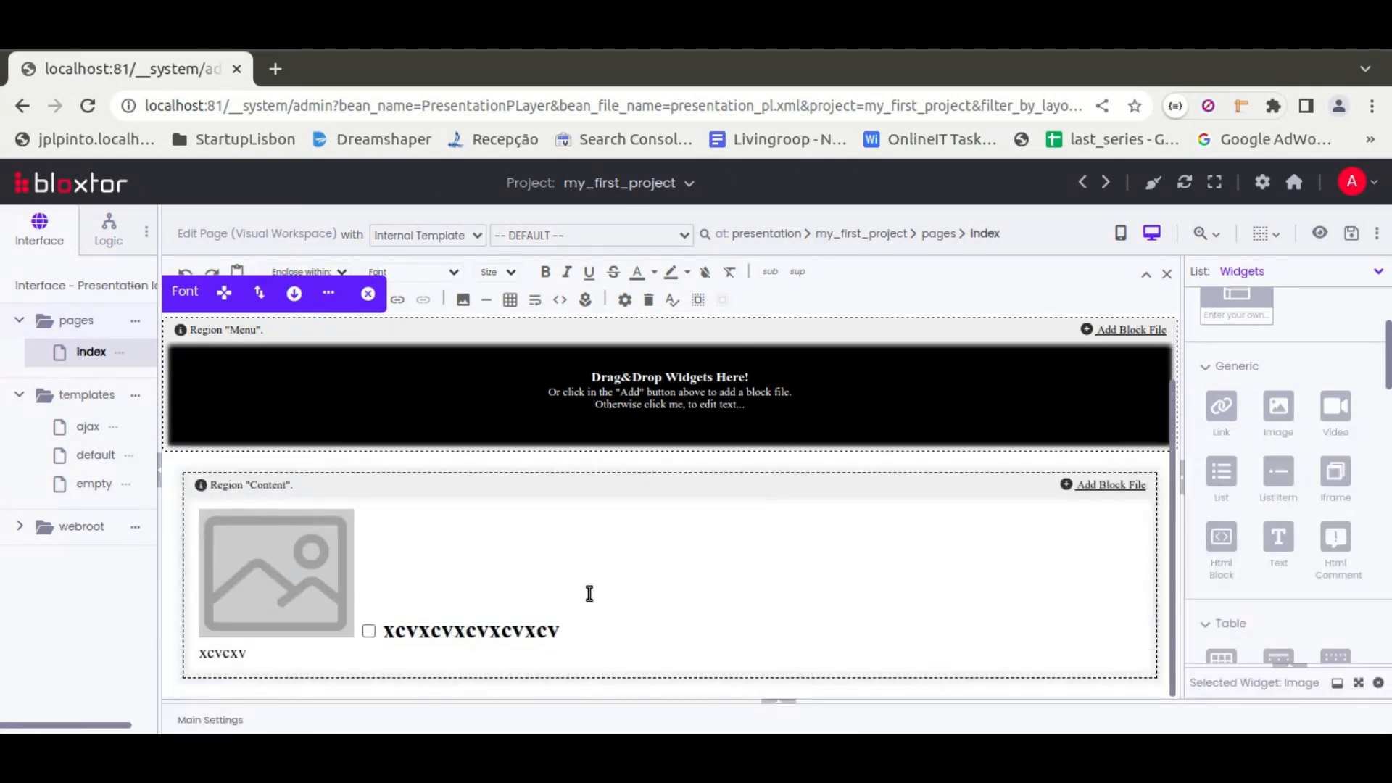
pyautogui.click(780, 704)
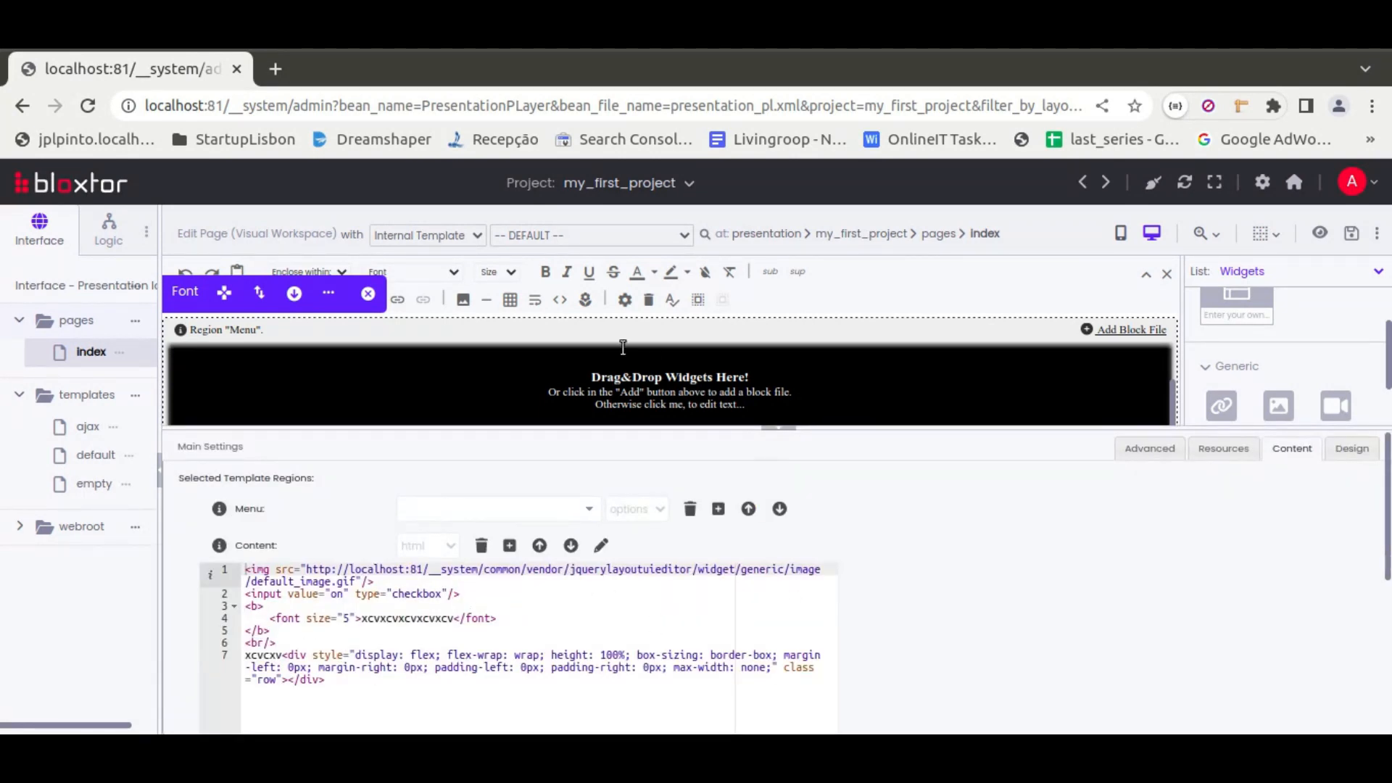
pyautogui.click(788, 433)
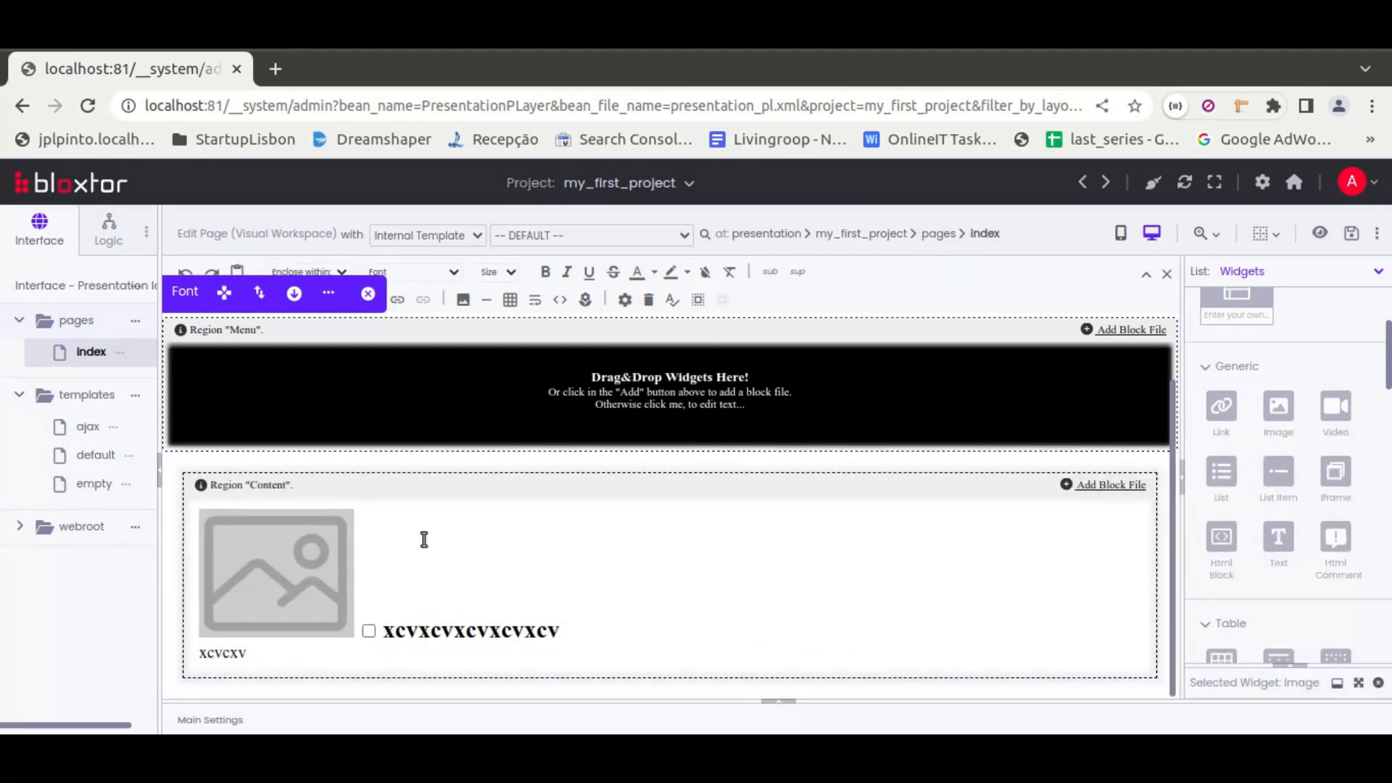
pyautogui.click(782, 701)
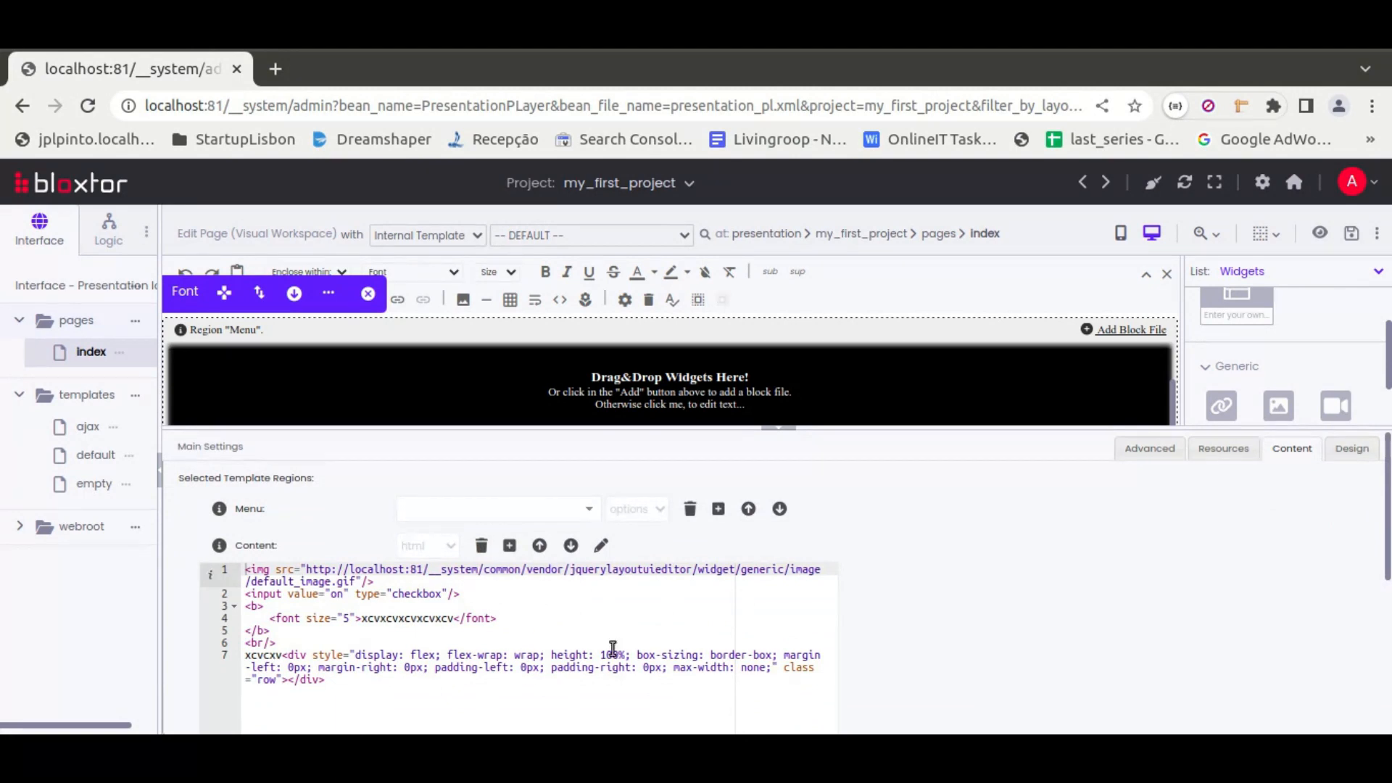
pyautogui.scroll(-5, 913, 588)
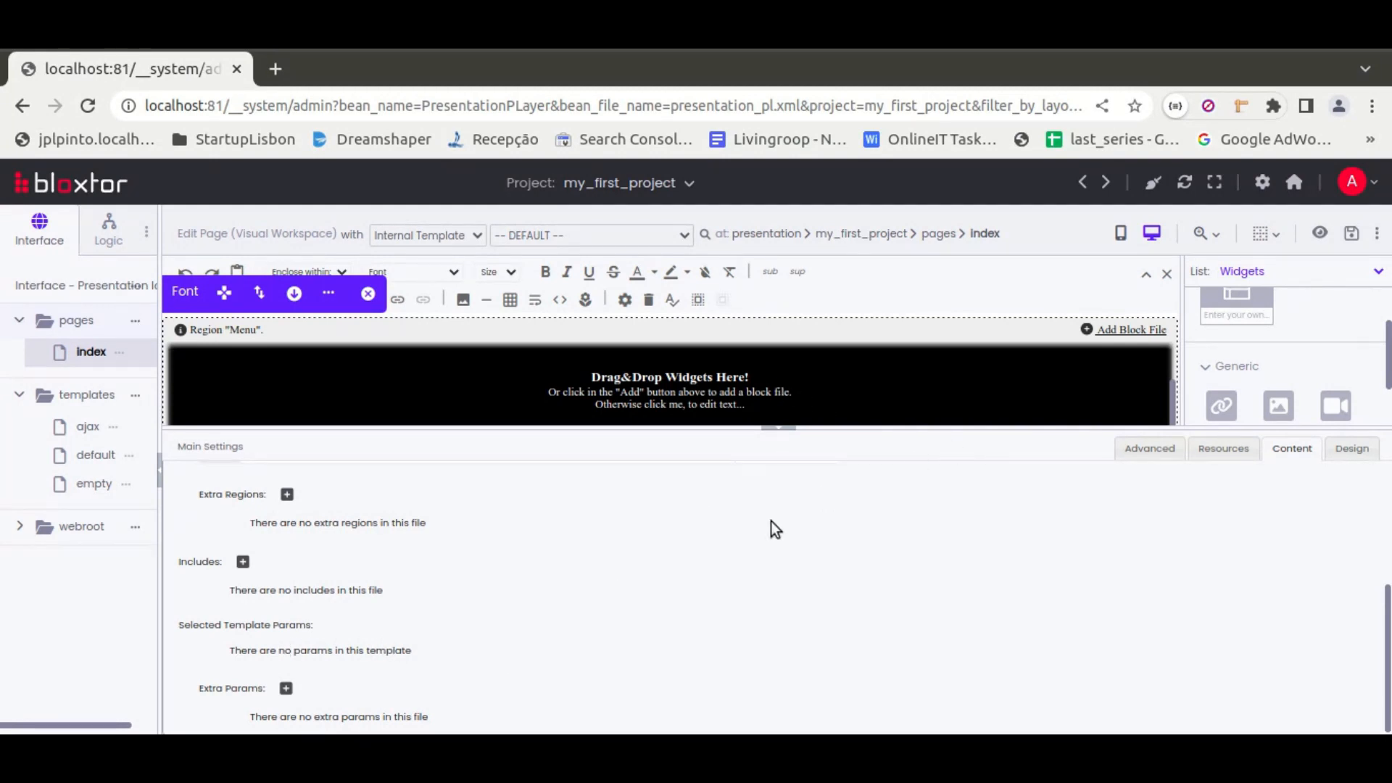
# Add two actions in the resources section of the page's main settings
pyautogui.click(1233, 451)
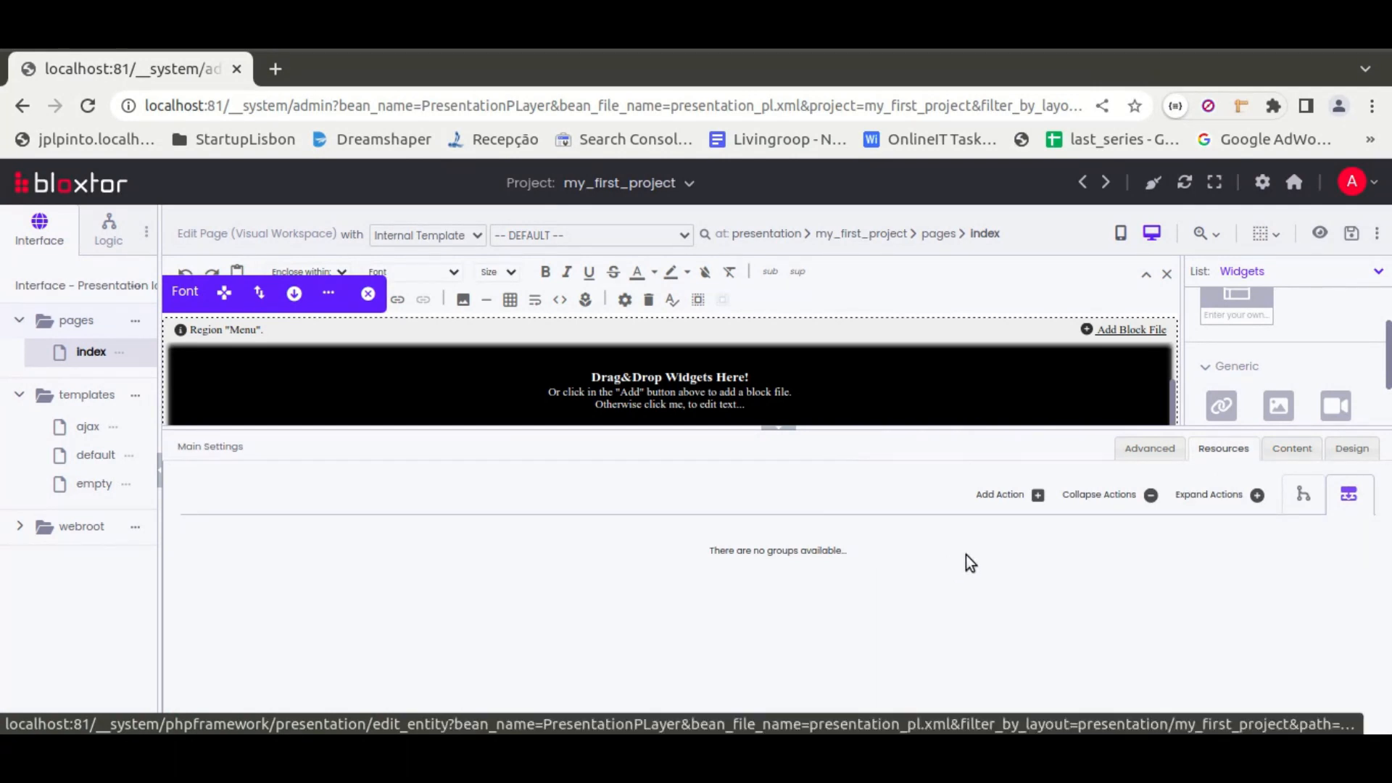
pyautogui.click(996, 496)
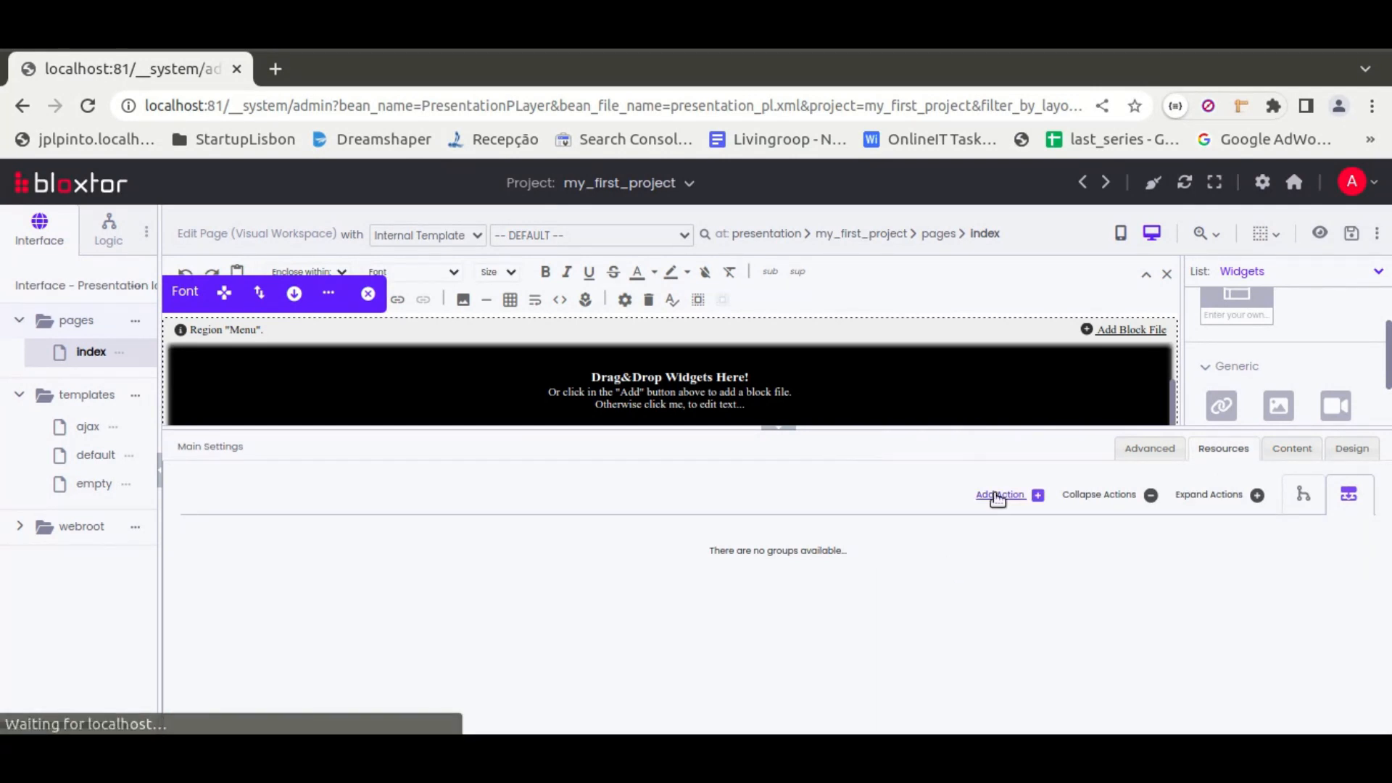
pyautogui.click(997, 499)
# Expand the first resource action and examine the database insert settings of both actions
pyautogui.click(210, 550)
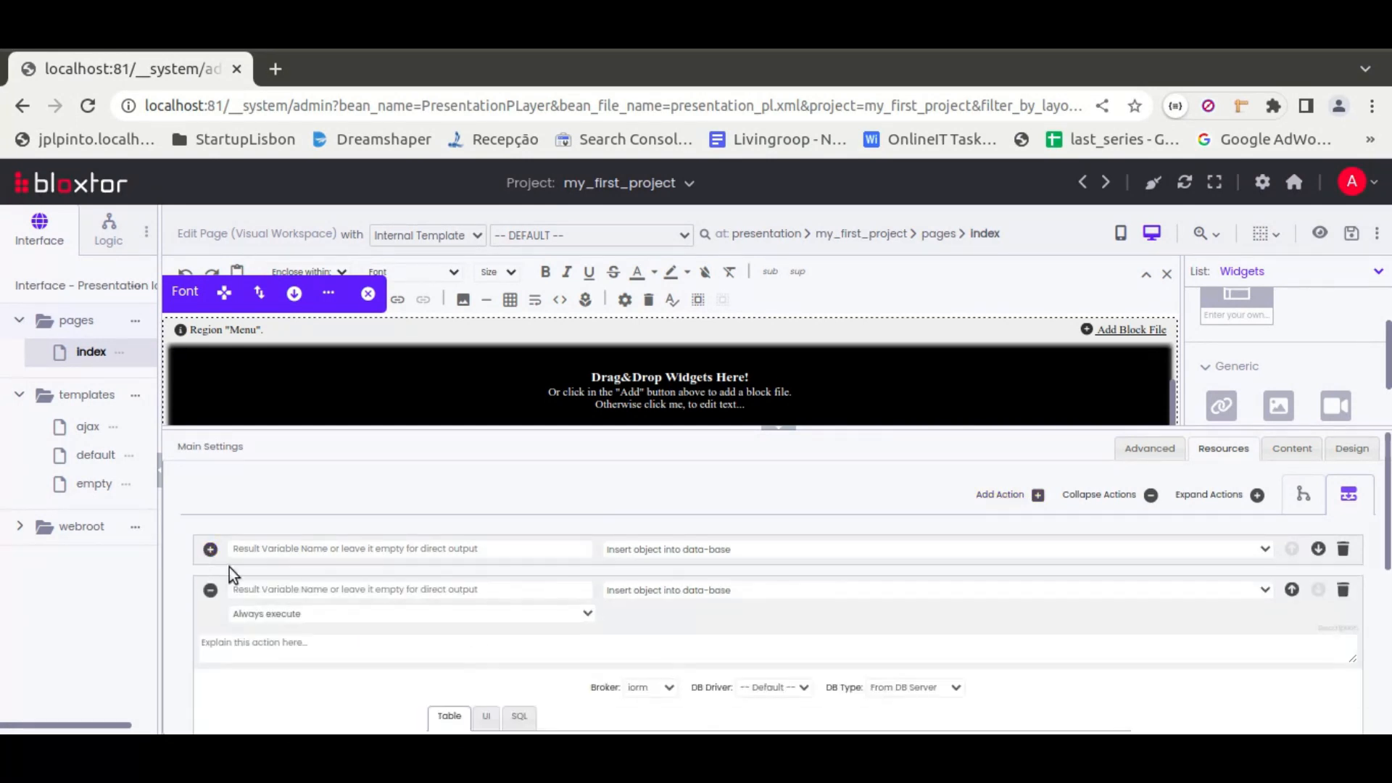
pyautogui.scroll(-2, 717, 516)
pyautogui.scroll(2, 580, 512)
pyautogui.click(210, 550)
pyautogui.scroll(-10, 685, 589)
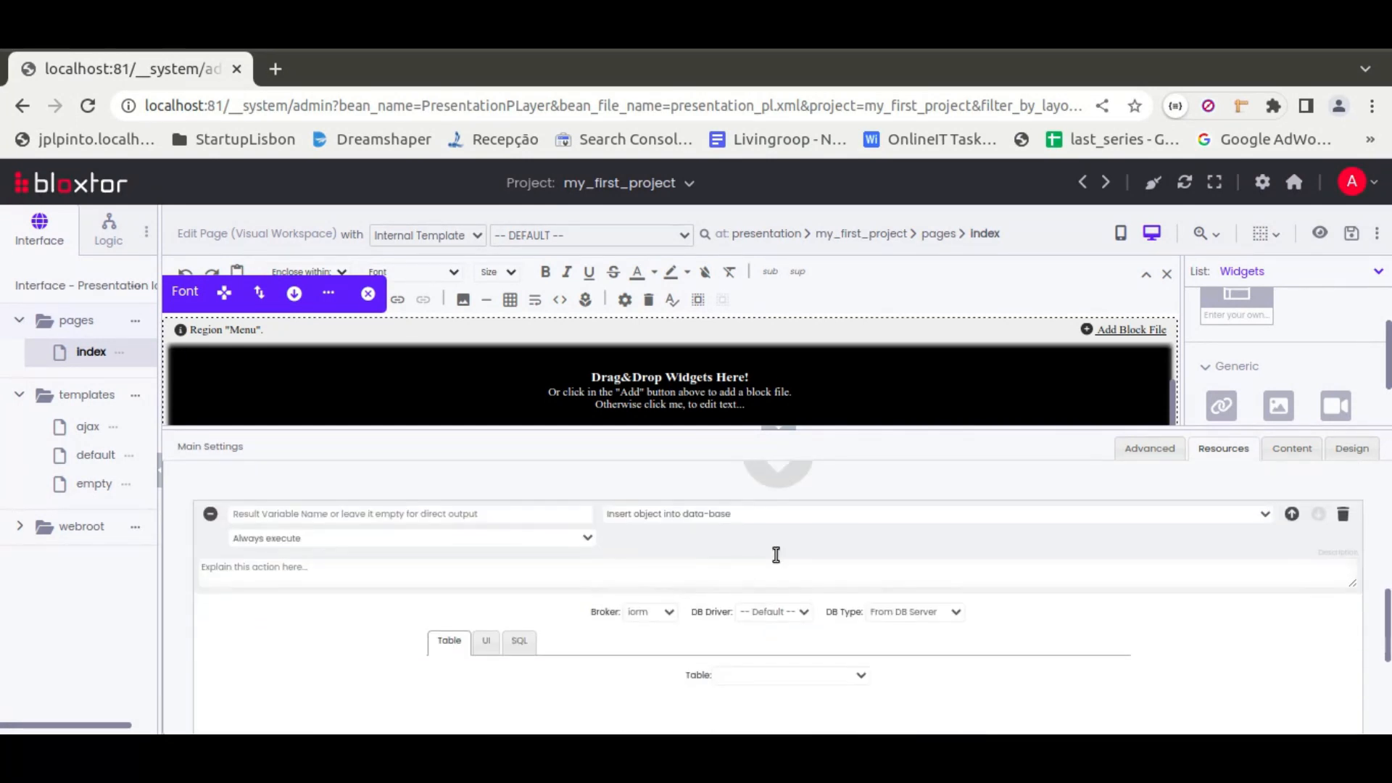
pyautogui.scroll(2, 777, 541)
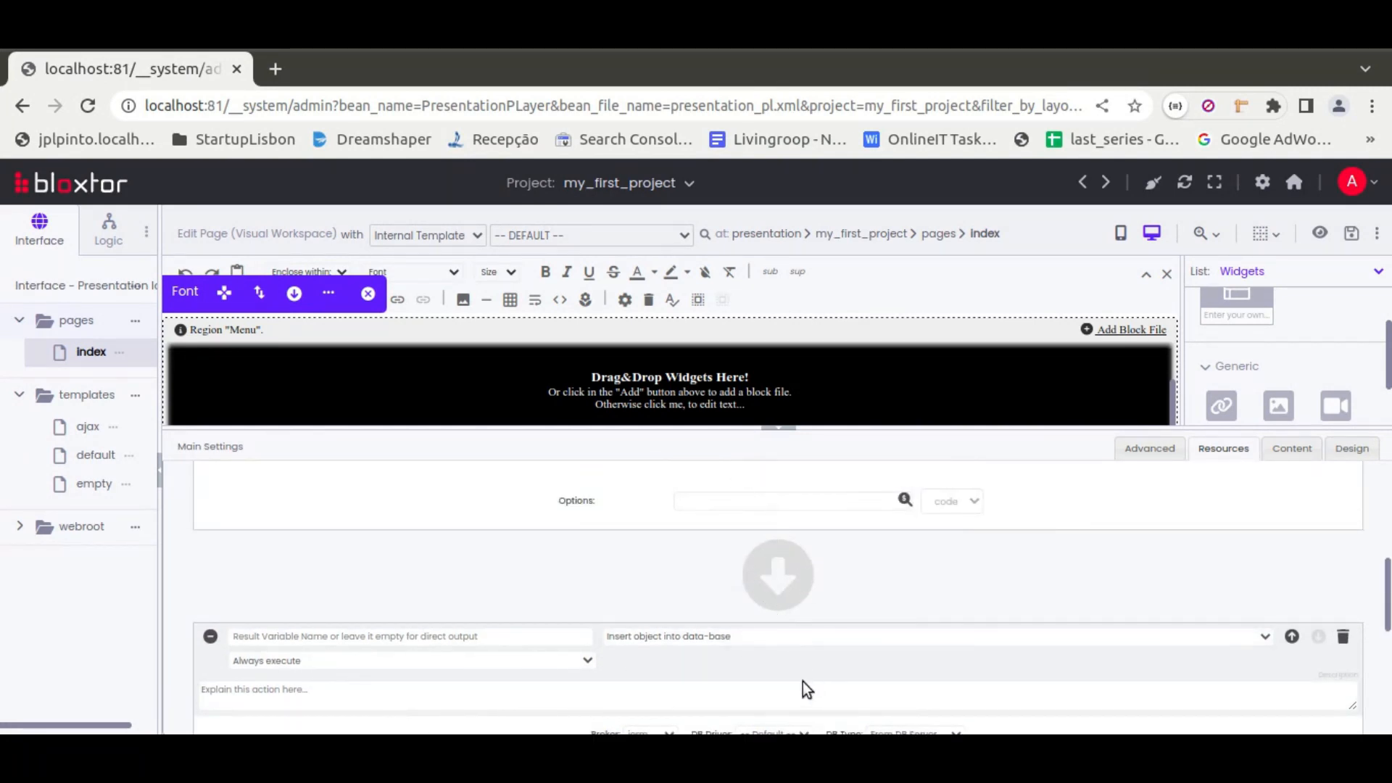
pyautogui.scroll(8, 680, 602)
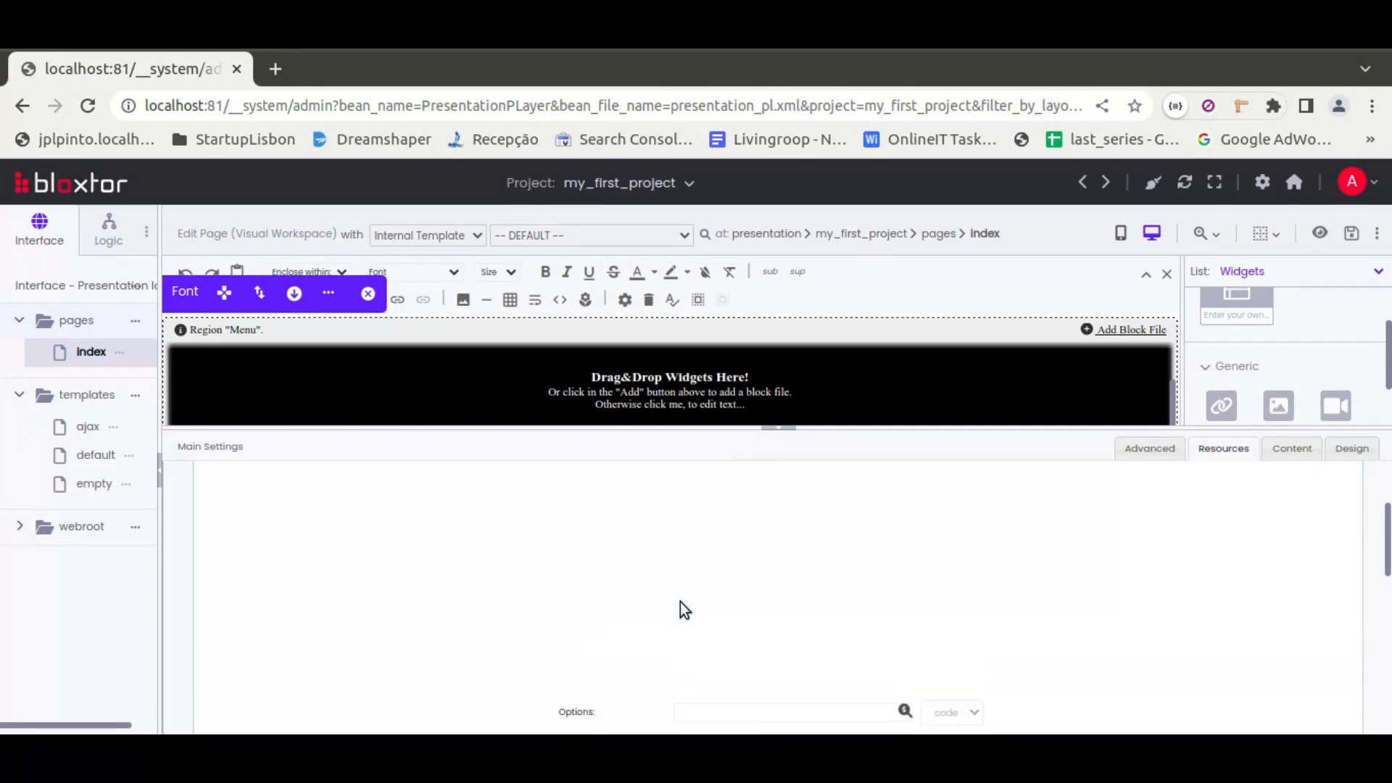
# Set the first resource action to Call business logic service with the result variable name items, and collapse the main settings
pyautogui.click(637, 553)
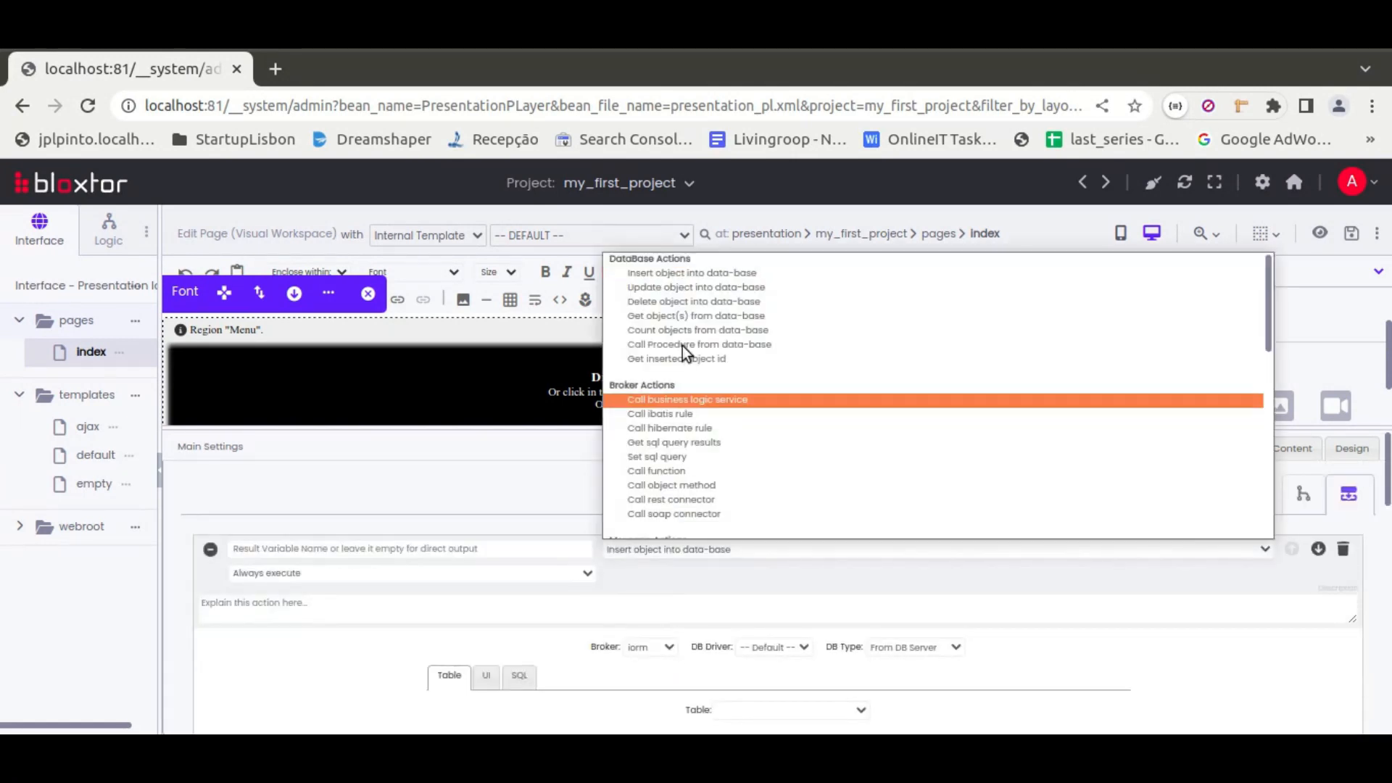
pyautogui.click(672, 398)
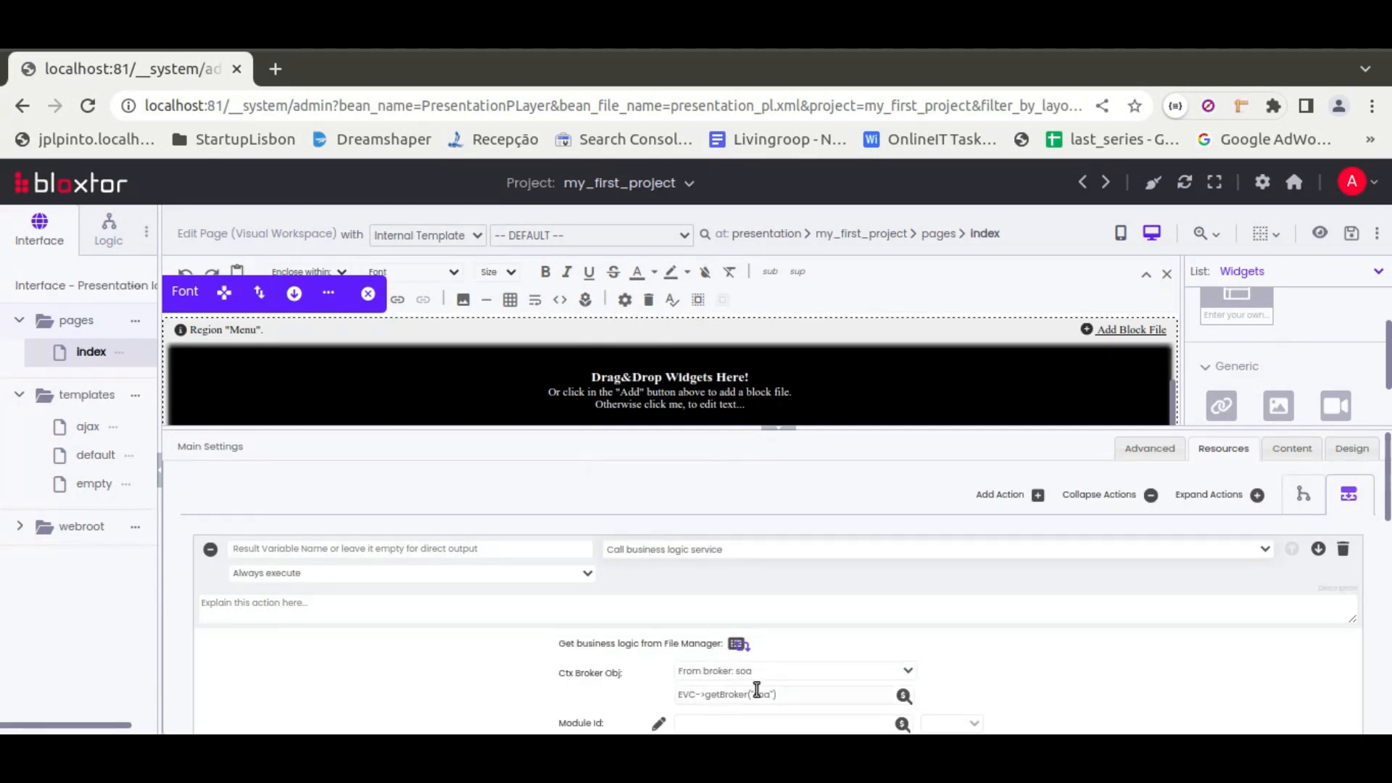
pyautogui.click(402, 556)
pyautogui.write('Items')
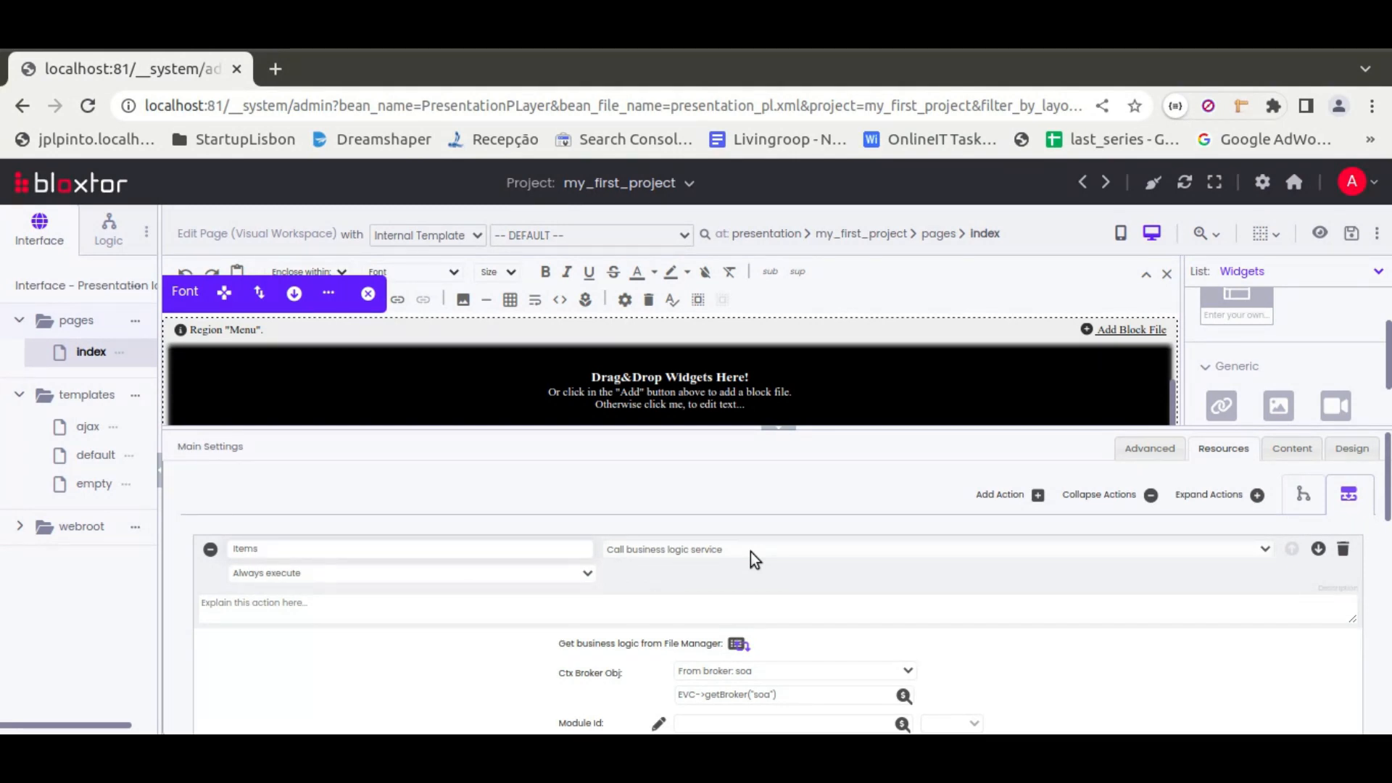
pyautogui.doubleClick(249, 548)
pyautogui.doubleClick(250, 551)
pyautogui.doubleClick(245, 549)
pyautogui.click(265, 549)
pyautogui.doubleClick(246, 549)
pyautogui.click(782, 433)
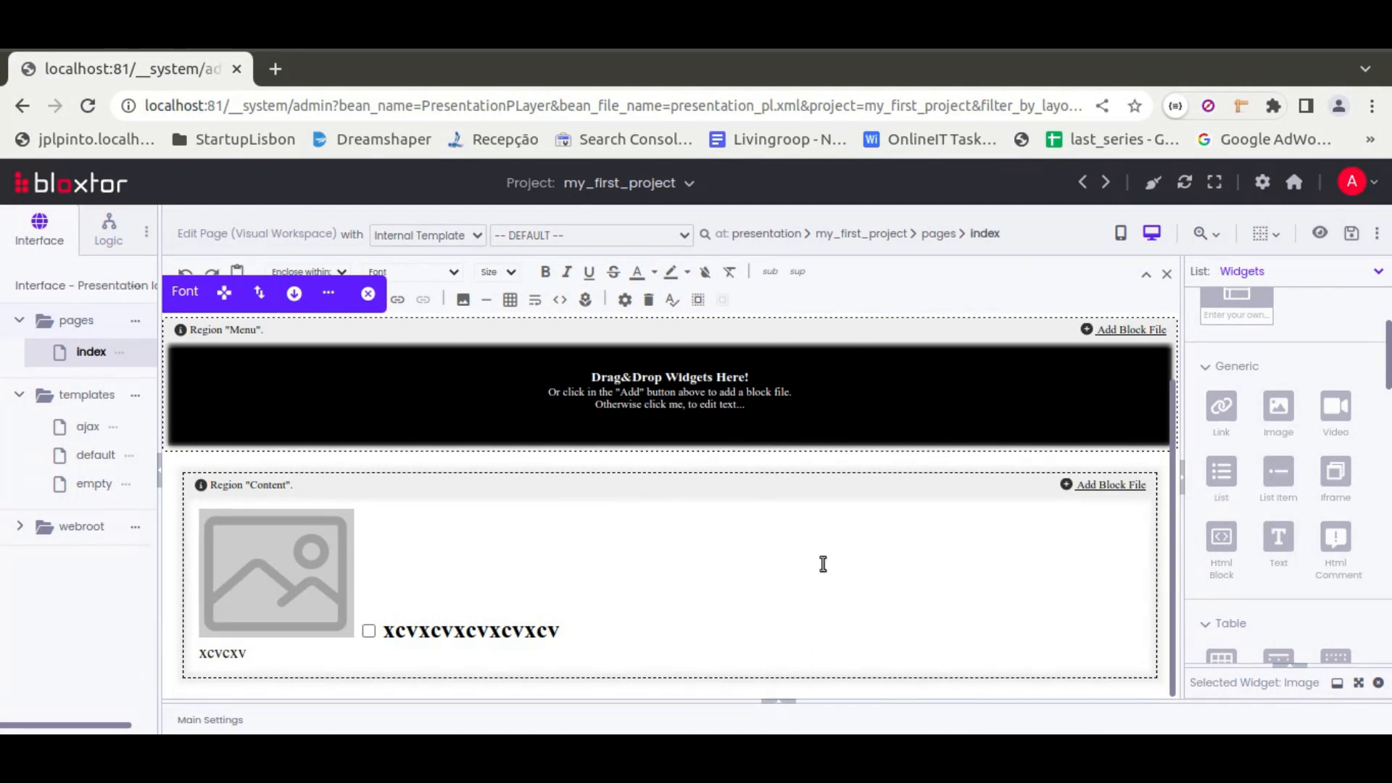
# Examine the parser options in the advanced section of the main settings, and collapse the settings
pyautogui.click(780, 702)
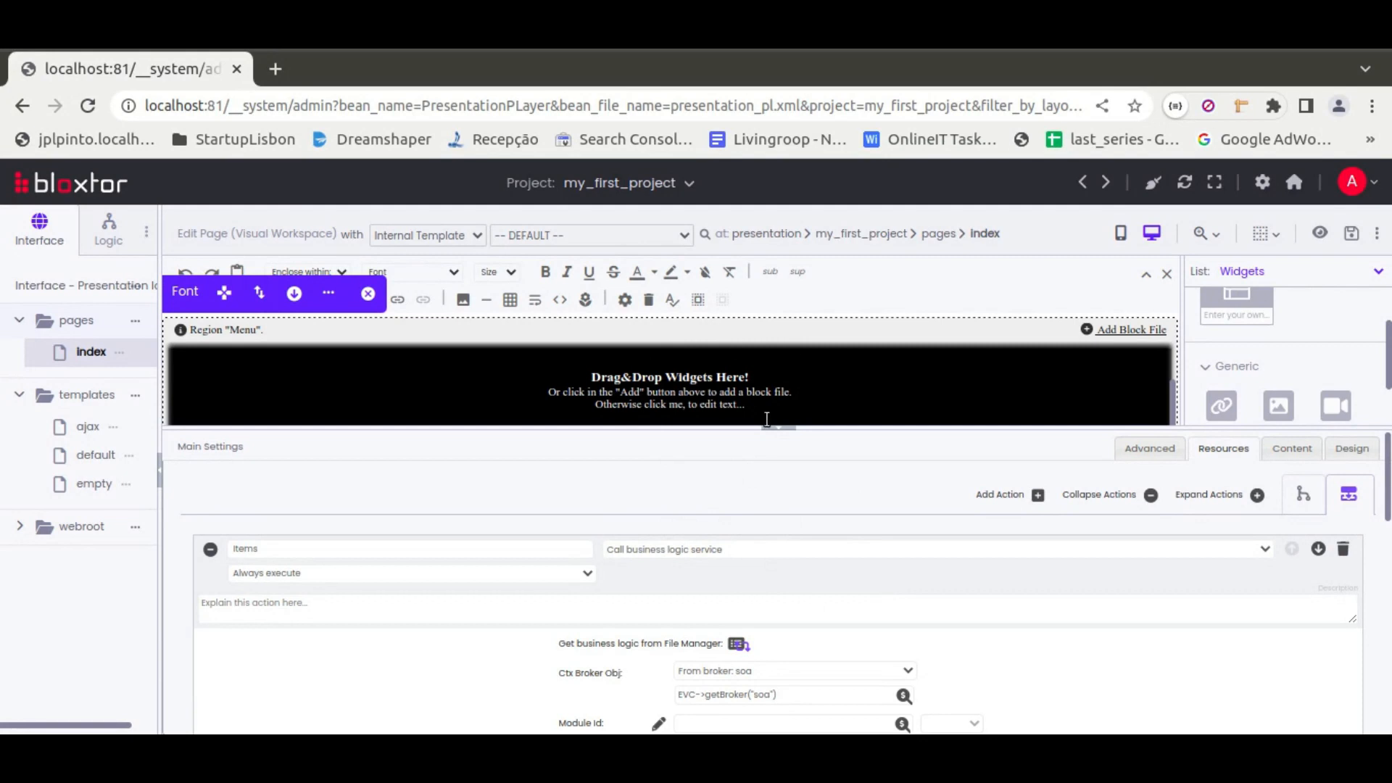
pyautogui.click(1150, 448)
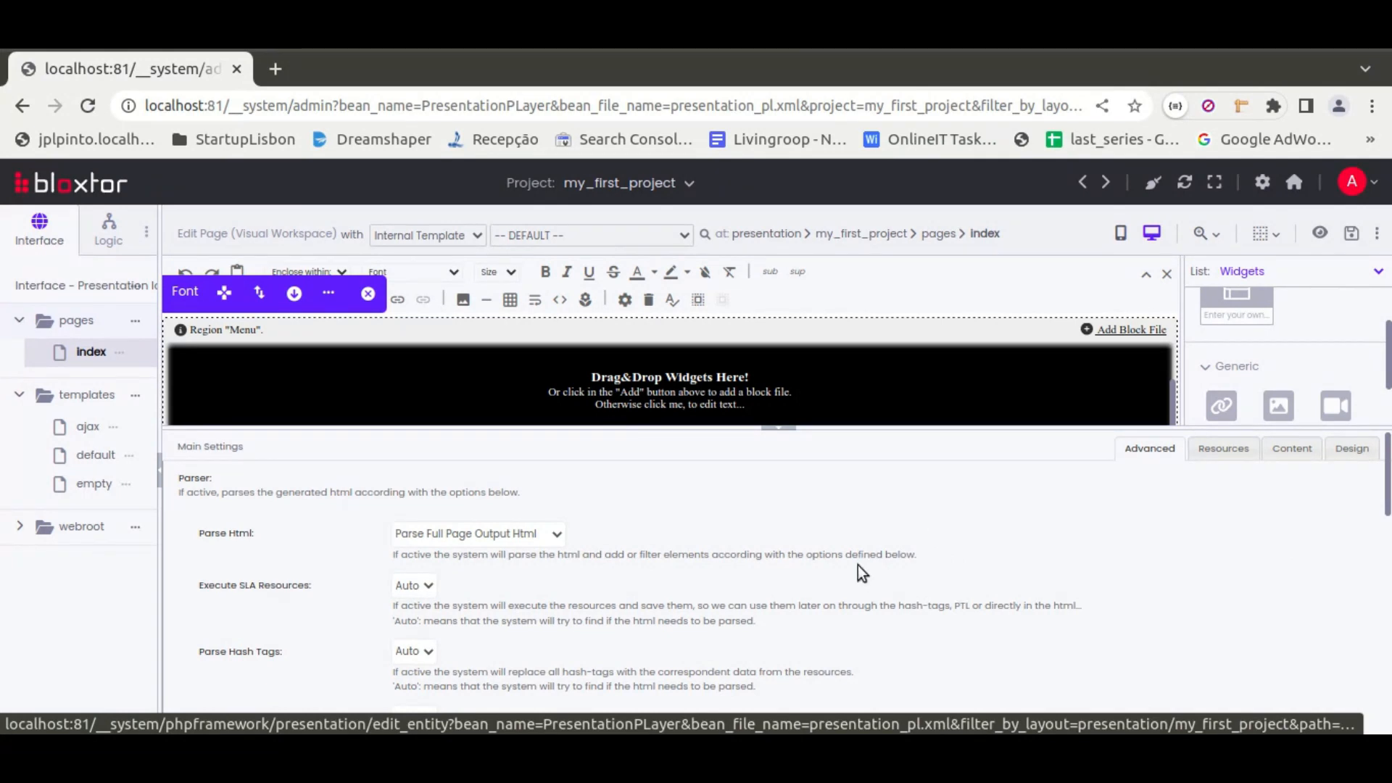
pyautogui.scroll(-5, 859, 565)
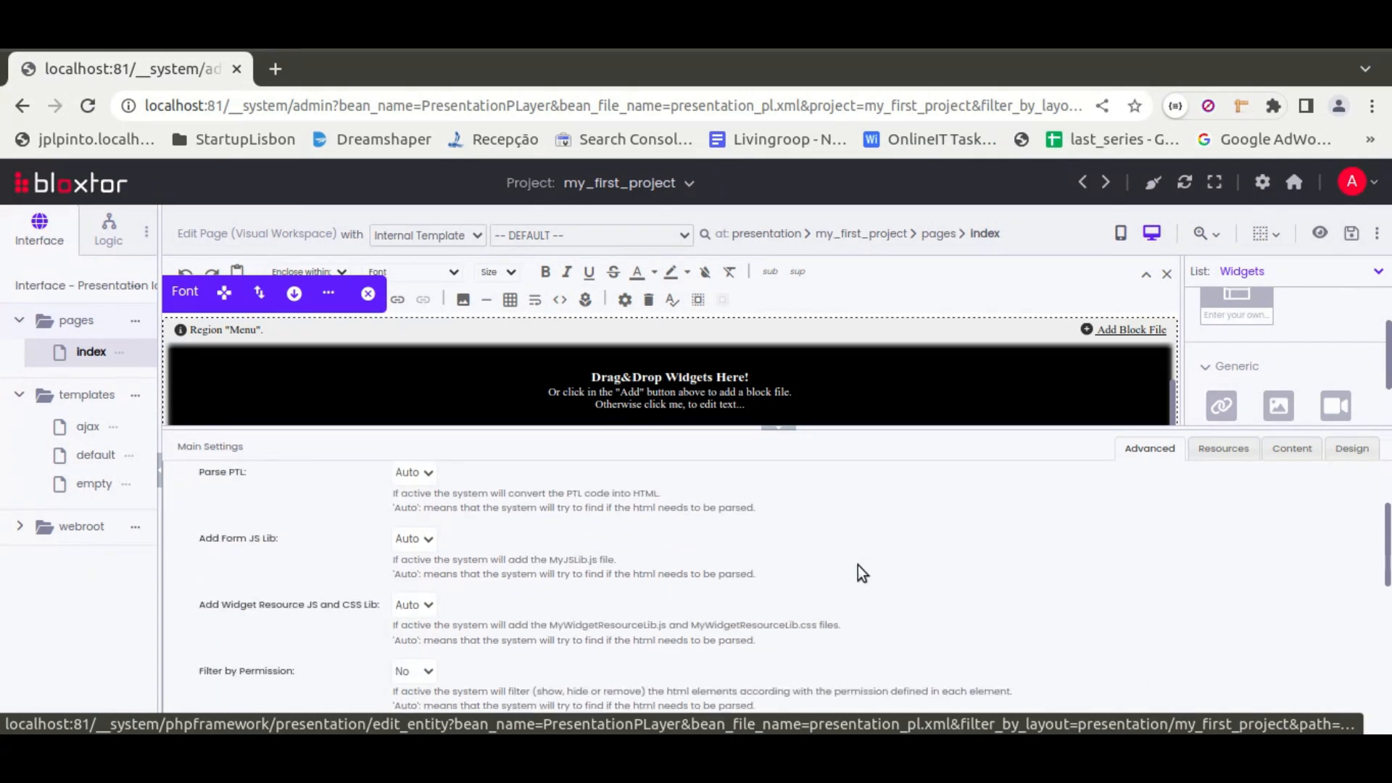
pyautogui.scroll(5, 859, 569)
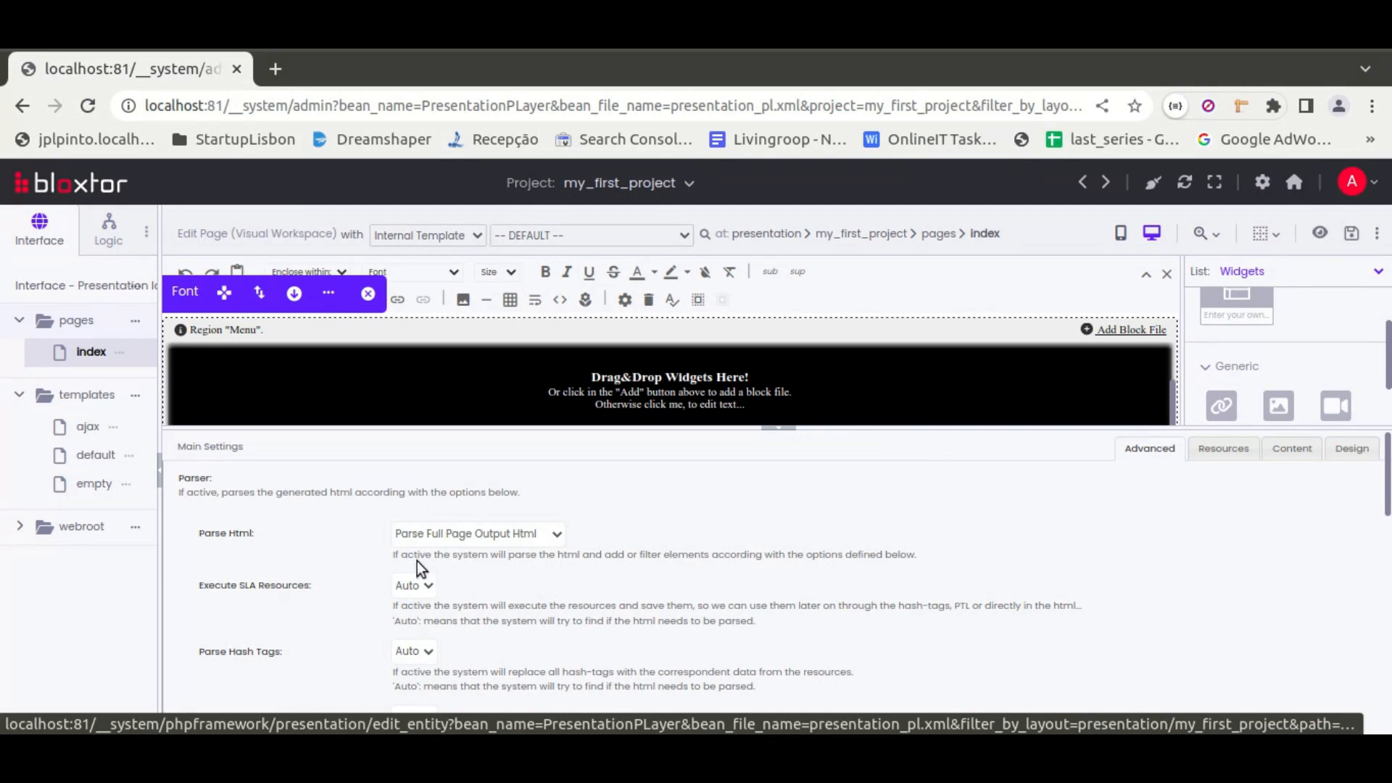
pyautogui.scroll(-2, 473, 570)
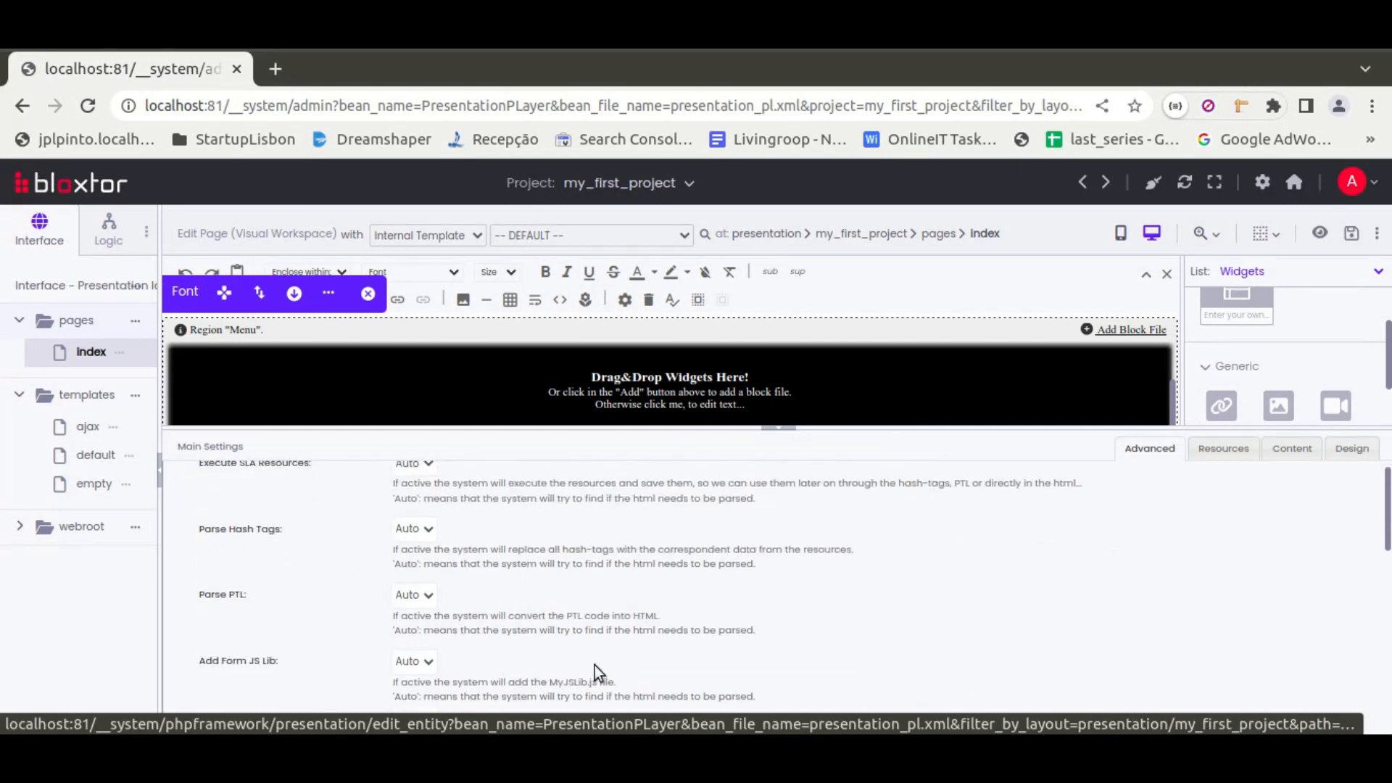
pyautogui.scroll(2, 833, 609)
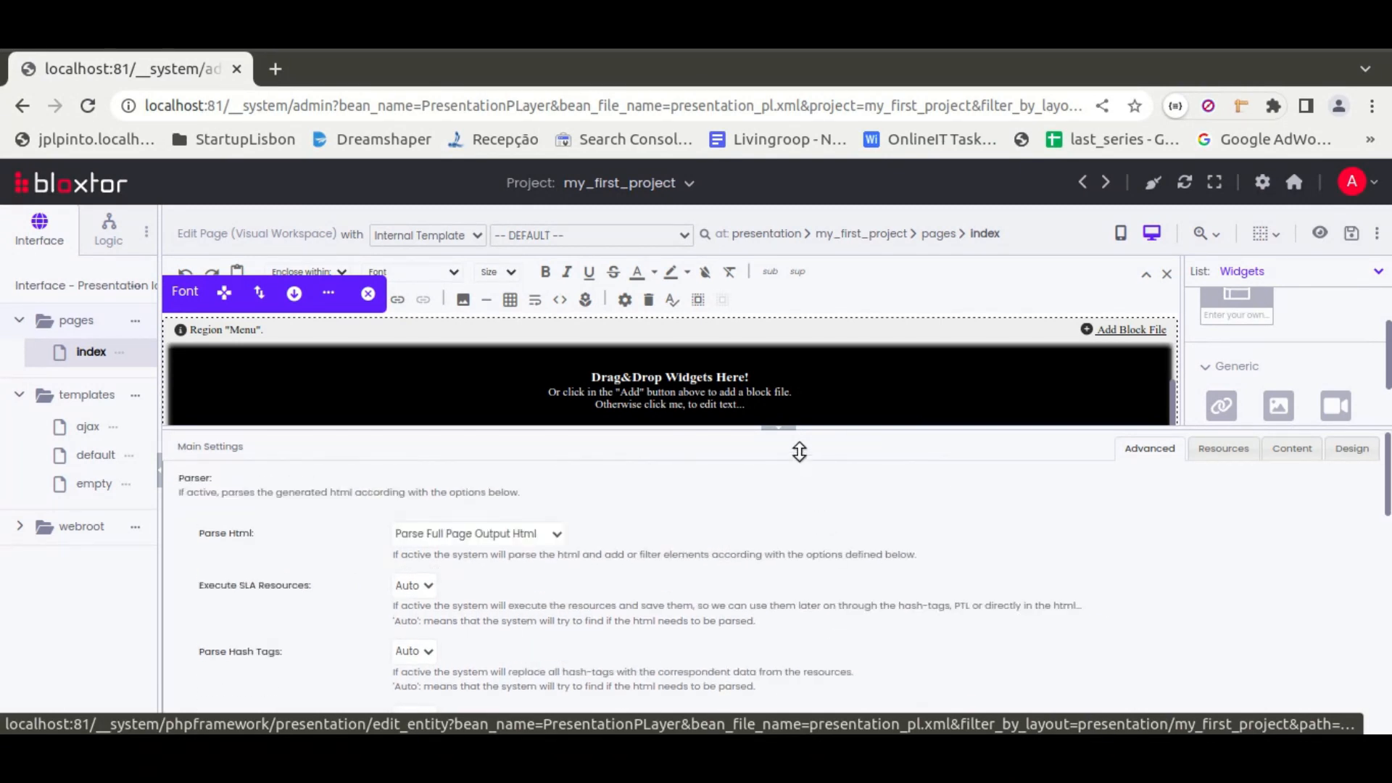
pyautogui.click(783, 430)
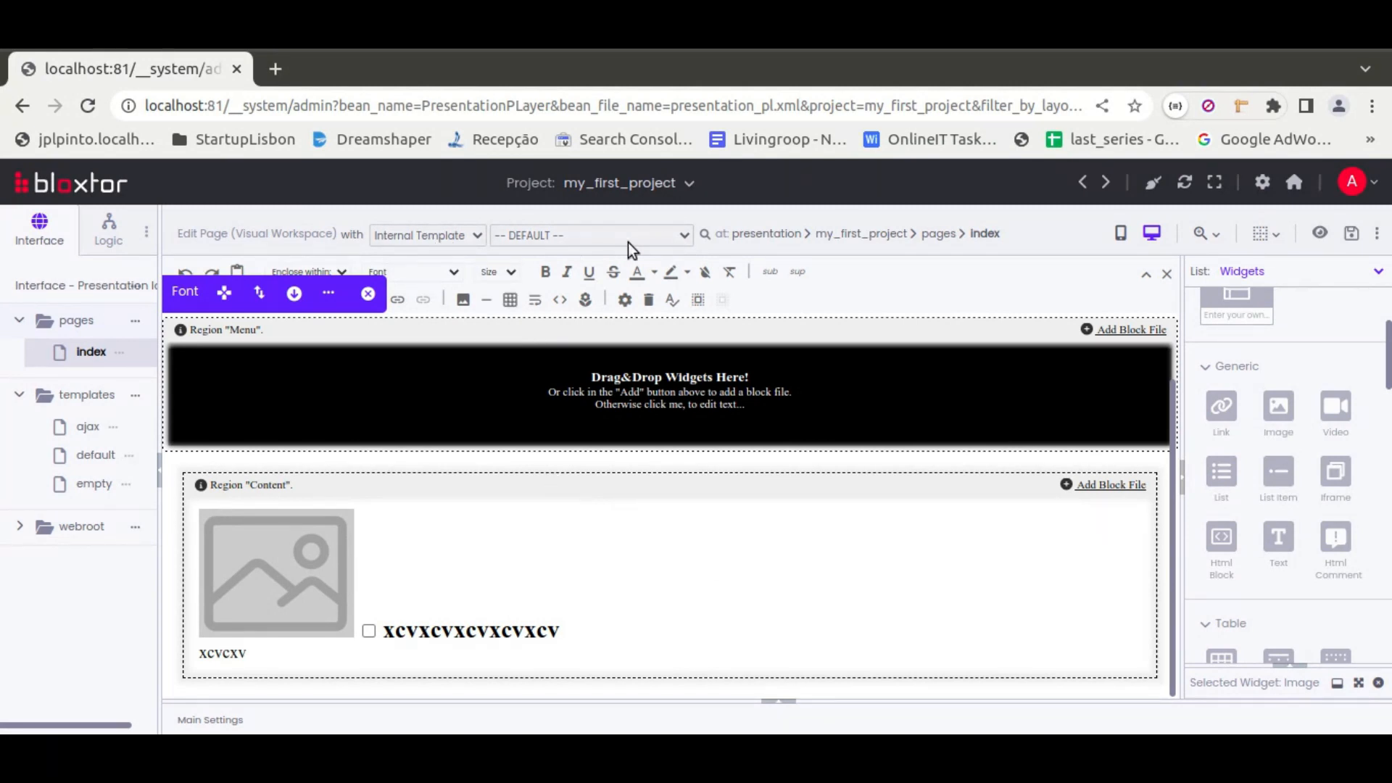
# View the editor's additional options and the index page's file actions, including those for the code workspace
pyautogui.click(1378, 235)
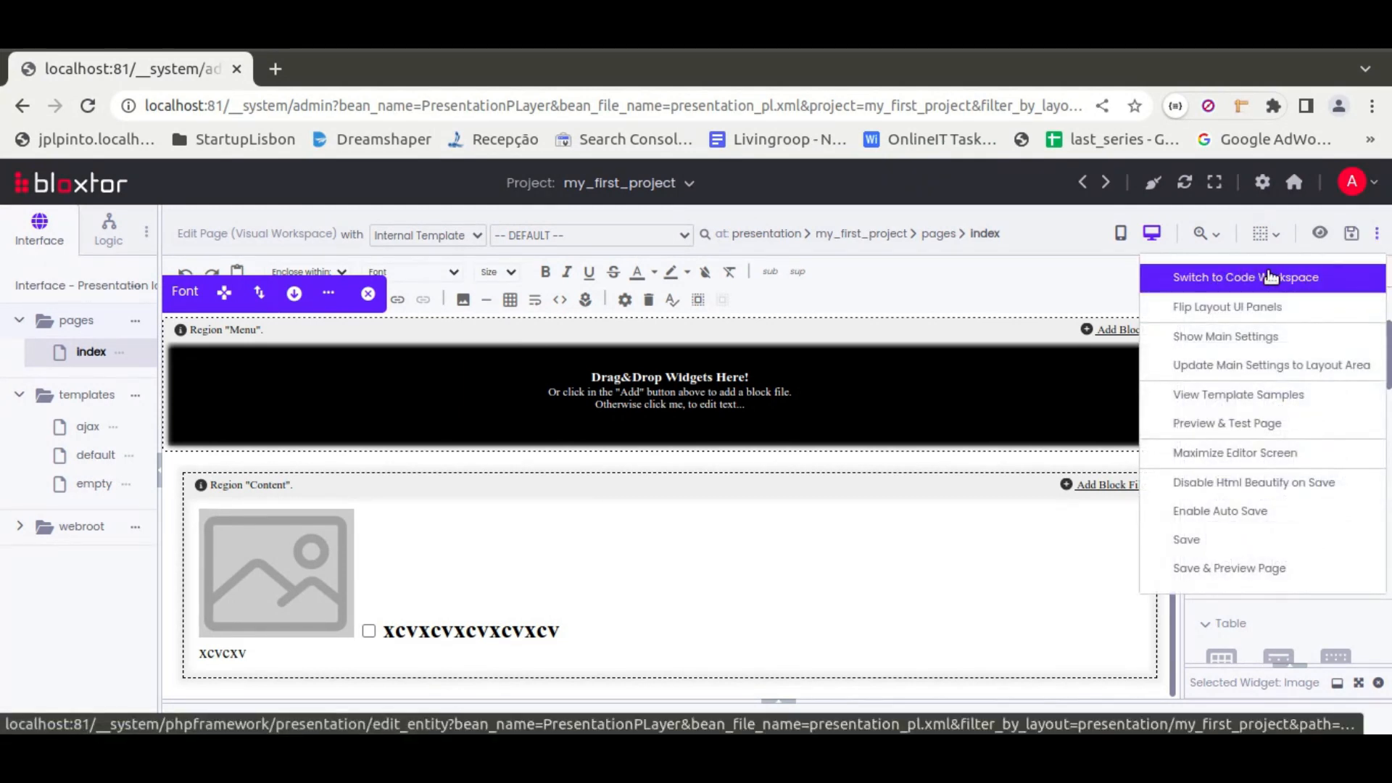
pyautogui.click(118, 355)
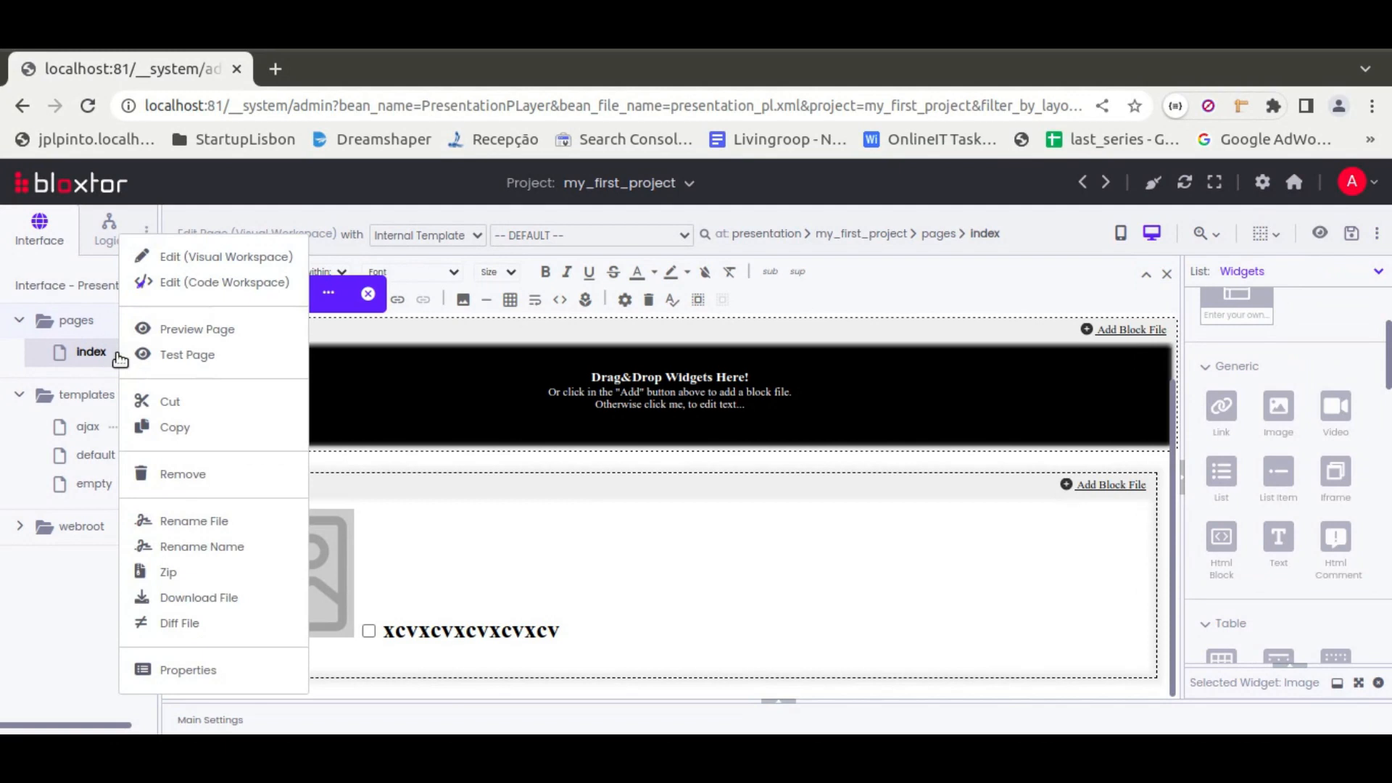
pyautogui.click(257, 288)
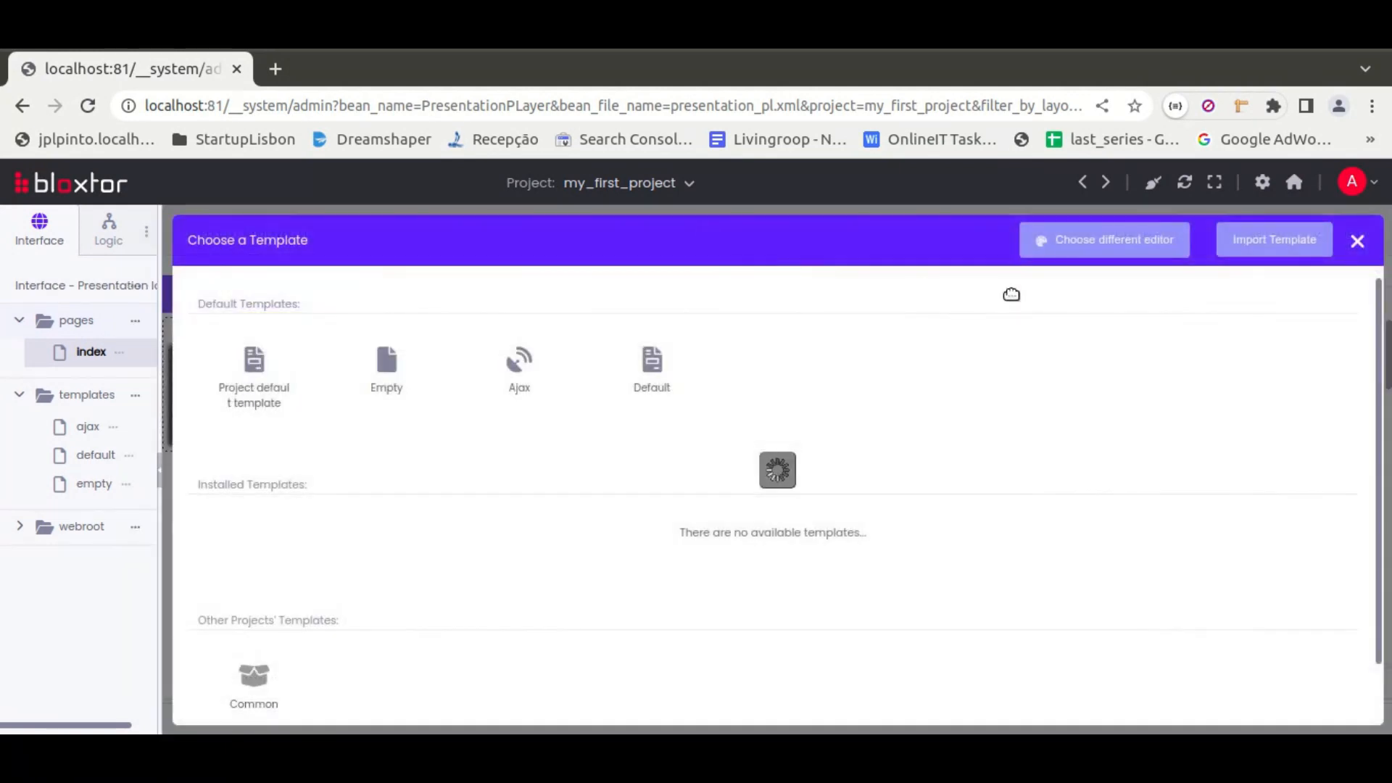
# View the template chooser's page-building choices, close it, and view the internal and external template options
pyautogui.click(1104, 242)
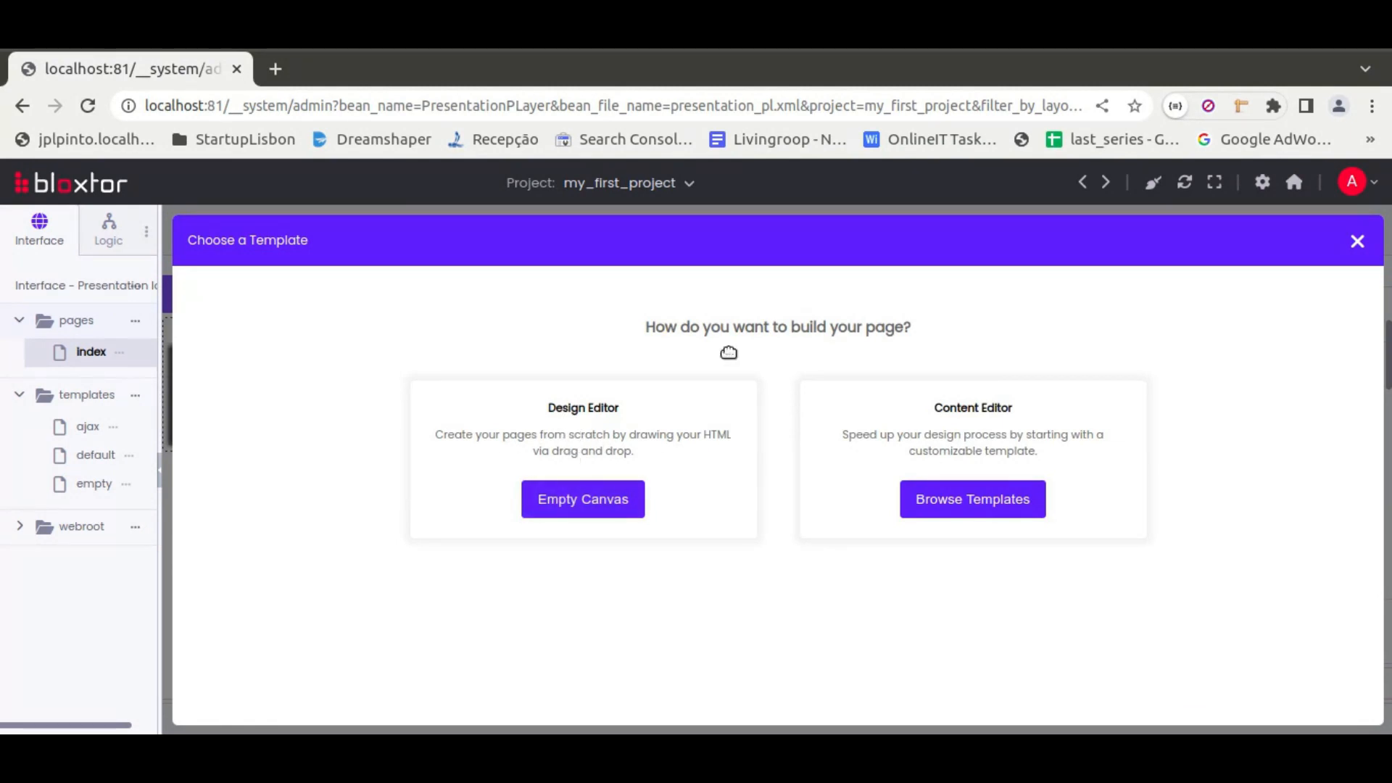
pyautogui.click(1358, 243)
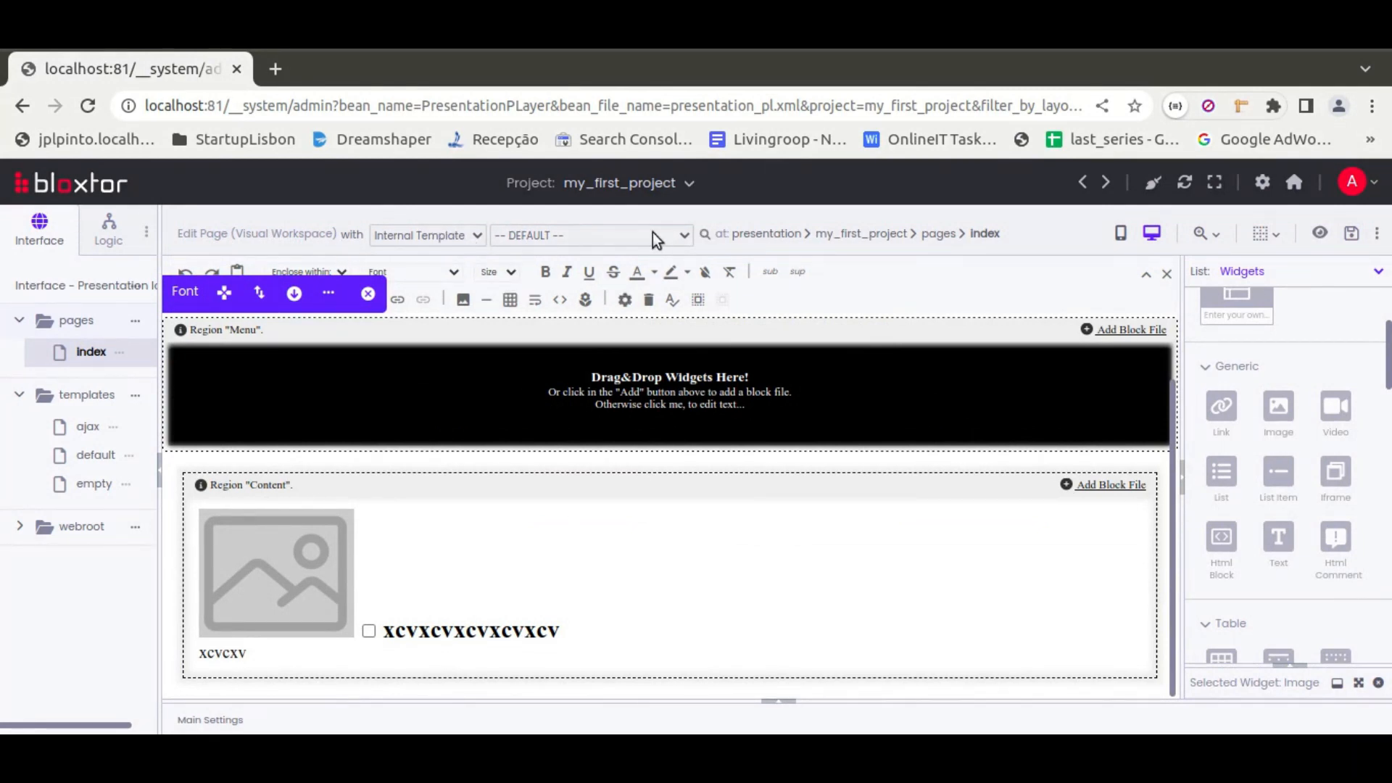
pyautogui.click(434, 235)
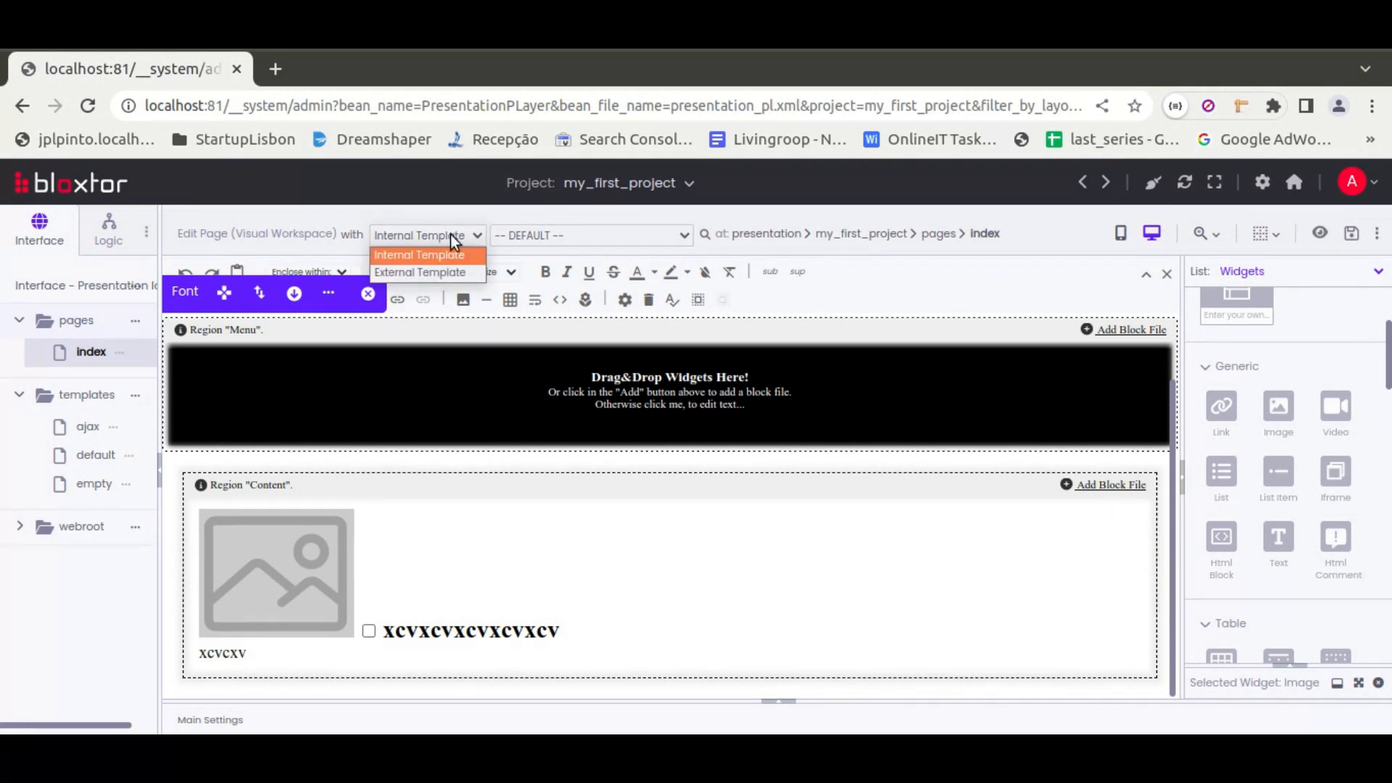
pyautogui.click(450, 235)
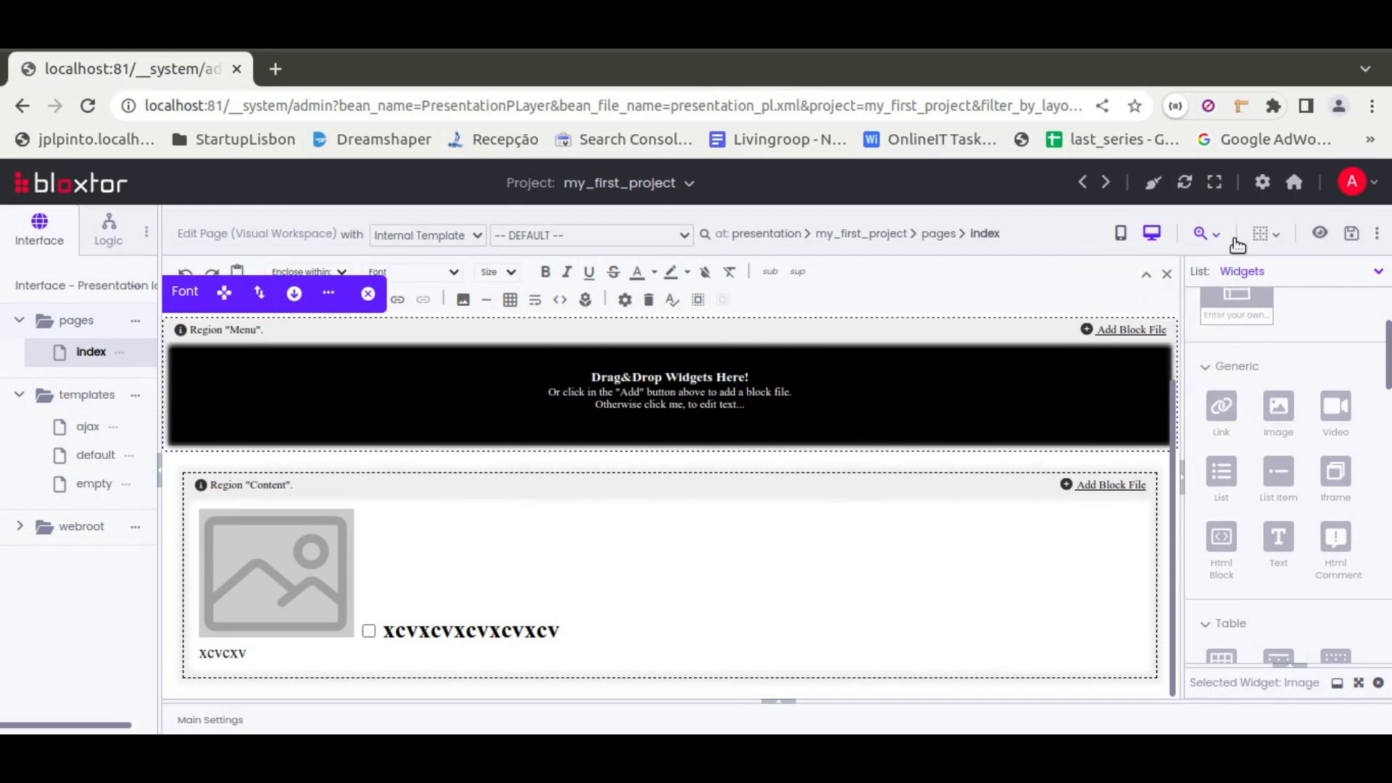
# Check the page editor's view and preview tools, and close the floating Font widget options covering the text formatting tools
pyautogui.moveTo(1266, 238)
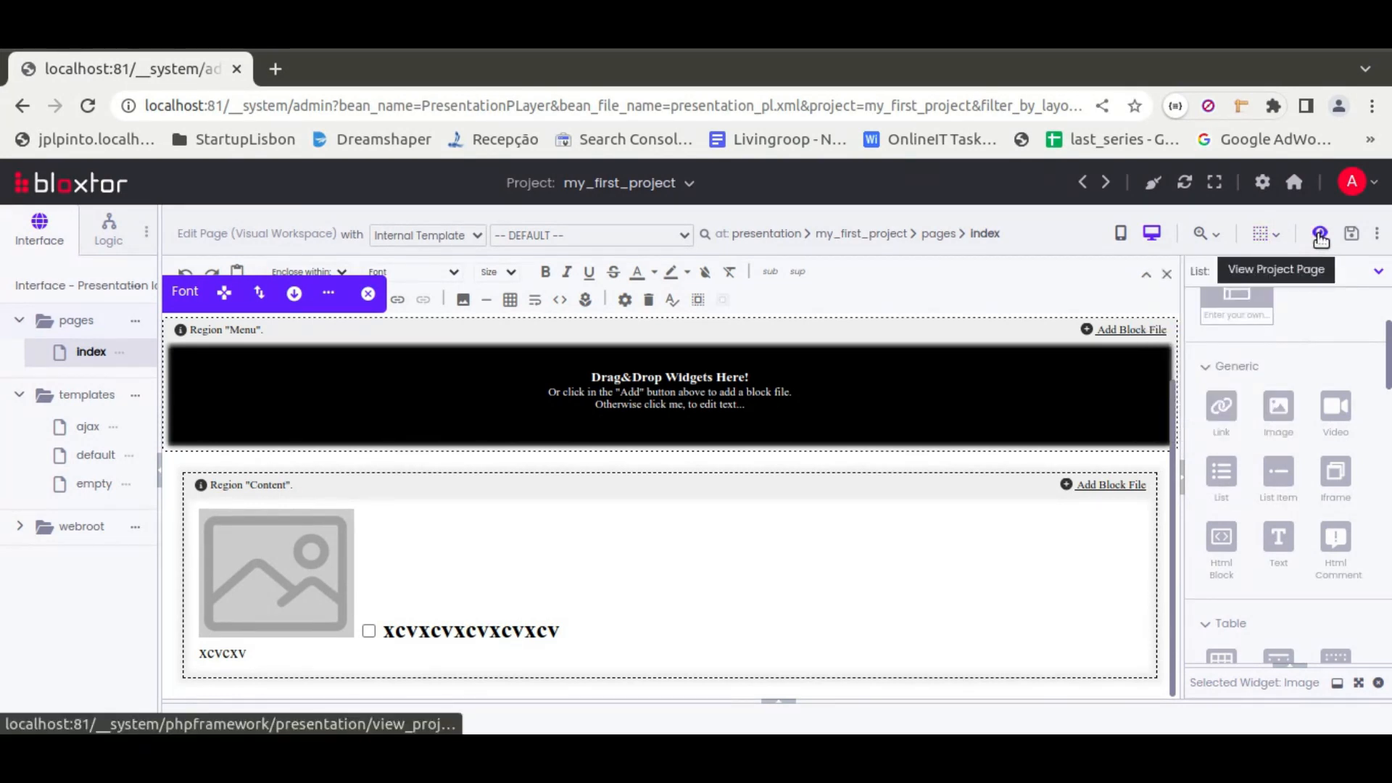
pyautogui.moveTo(1377, 241)
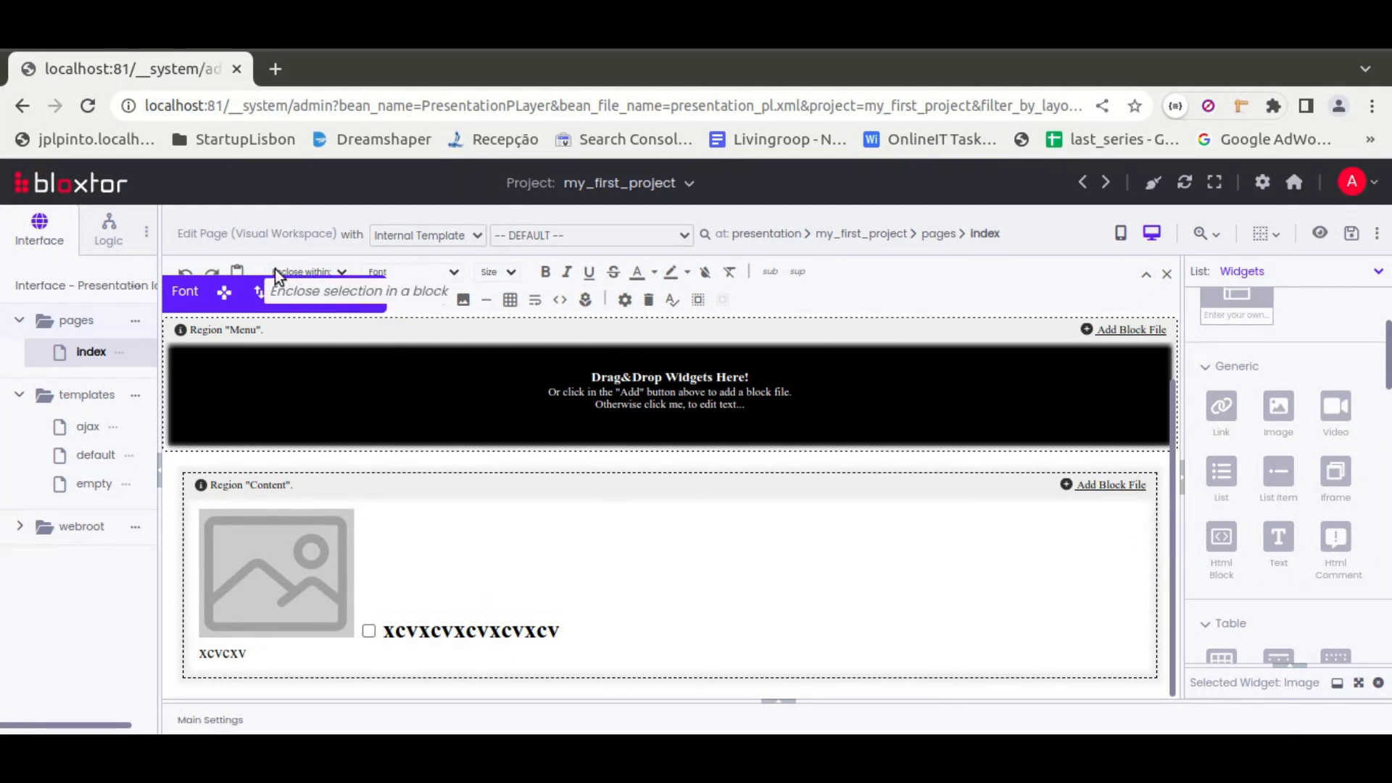
pyautogui.click(367, 300)
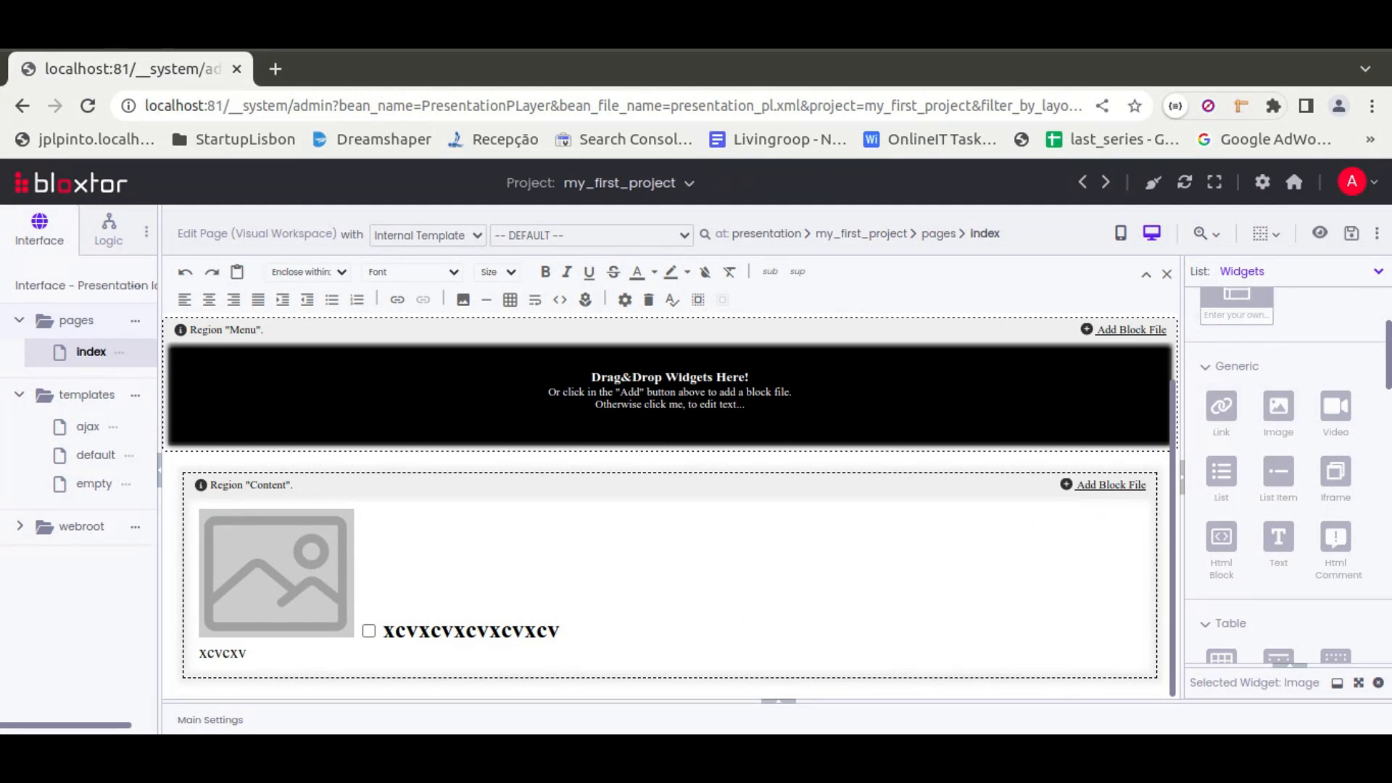
# Show the Modules, Blocks and DB Drivers list in place of the widgets list
pyautogui.moveTo(1388, 355); pyautogui.dragTo(1389, 326)
pyautogui.click(1377, 271)
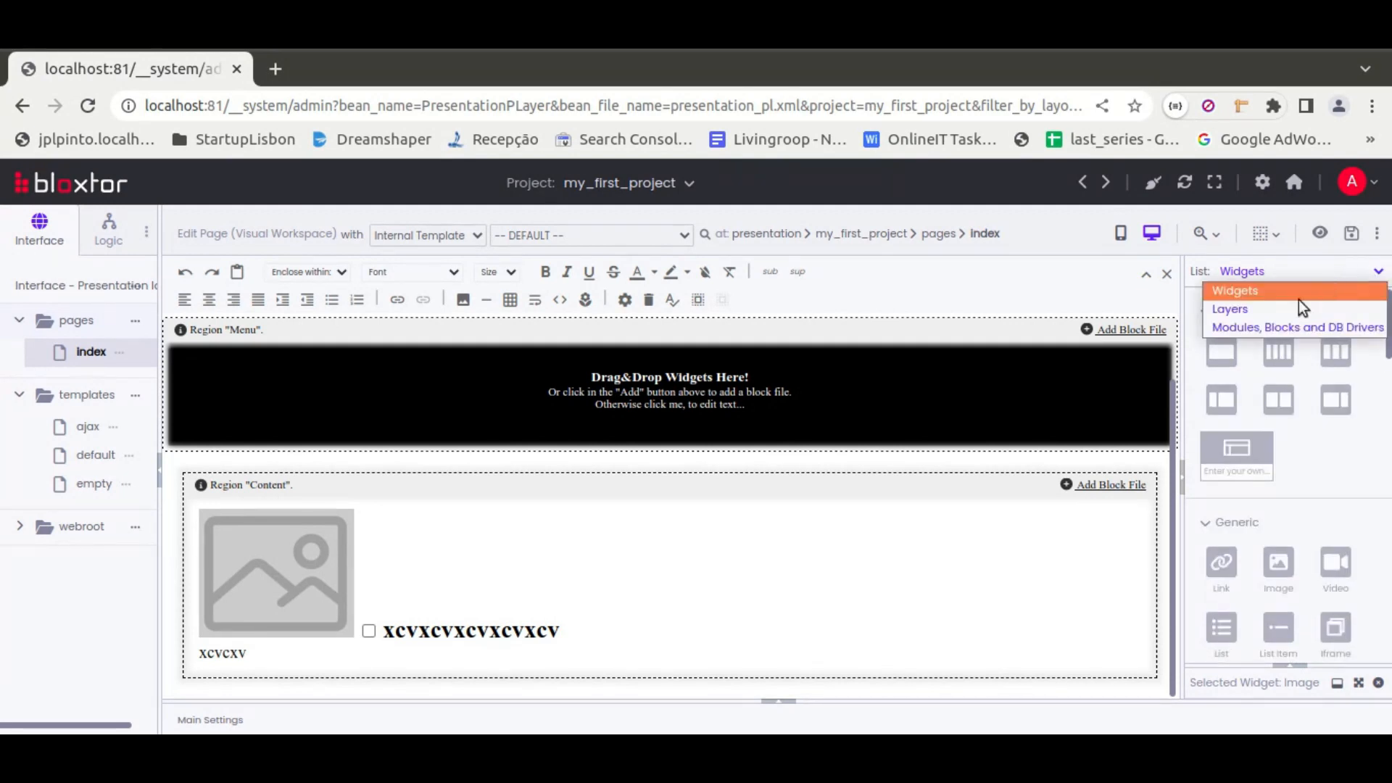
pyautogui.click(1243, 328)
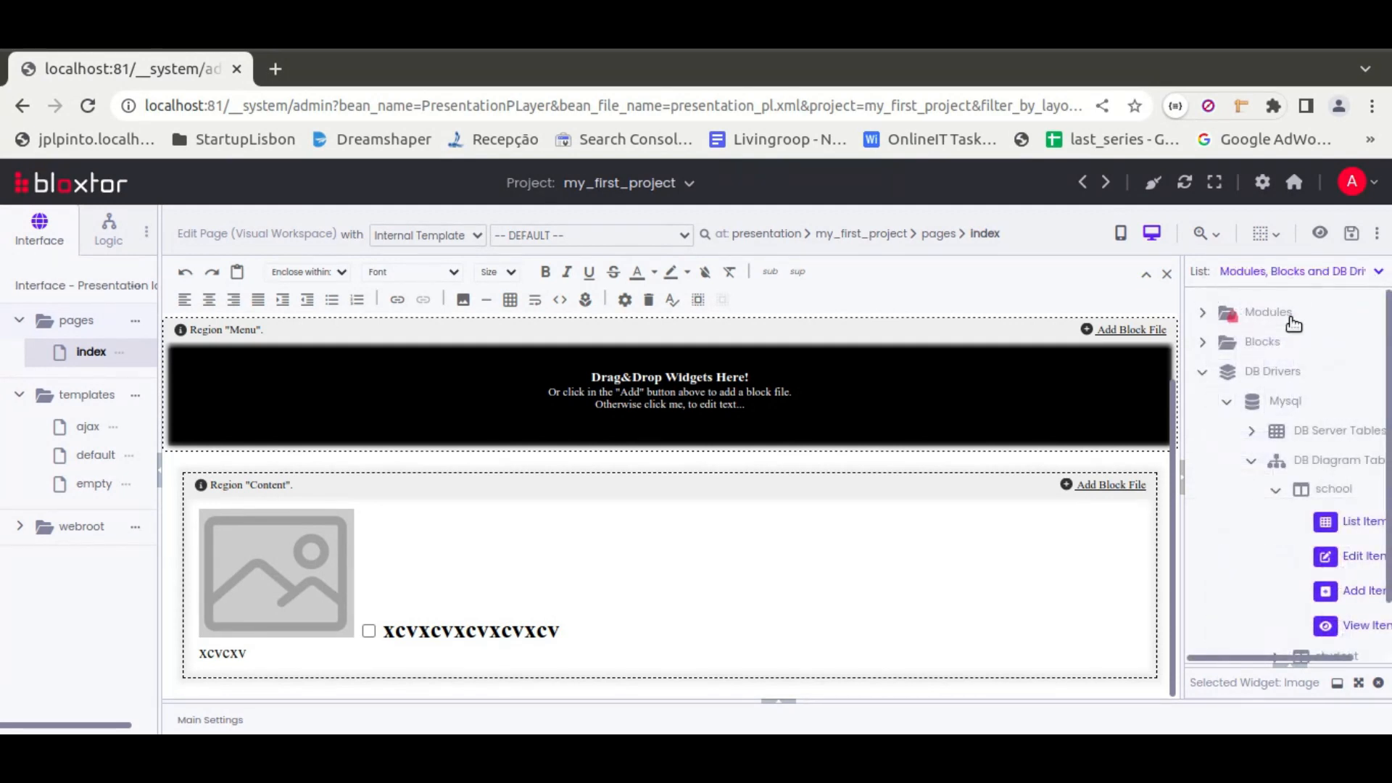
# View the available modules and blocks, collapse the modules, and switch the list to Layers
pyautogui.click(1204, 342)
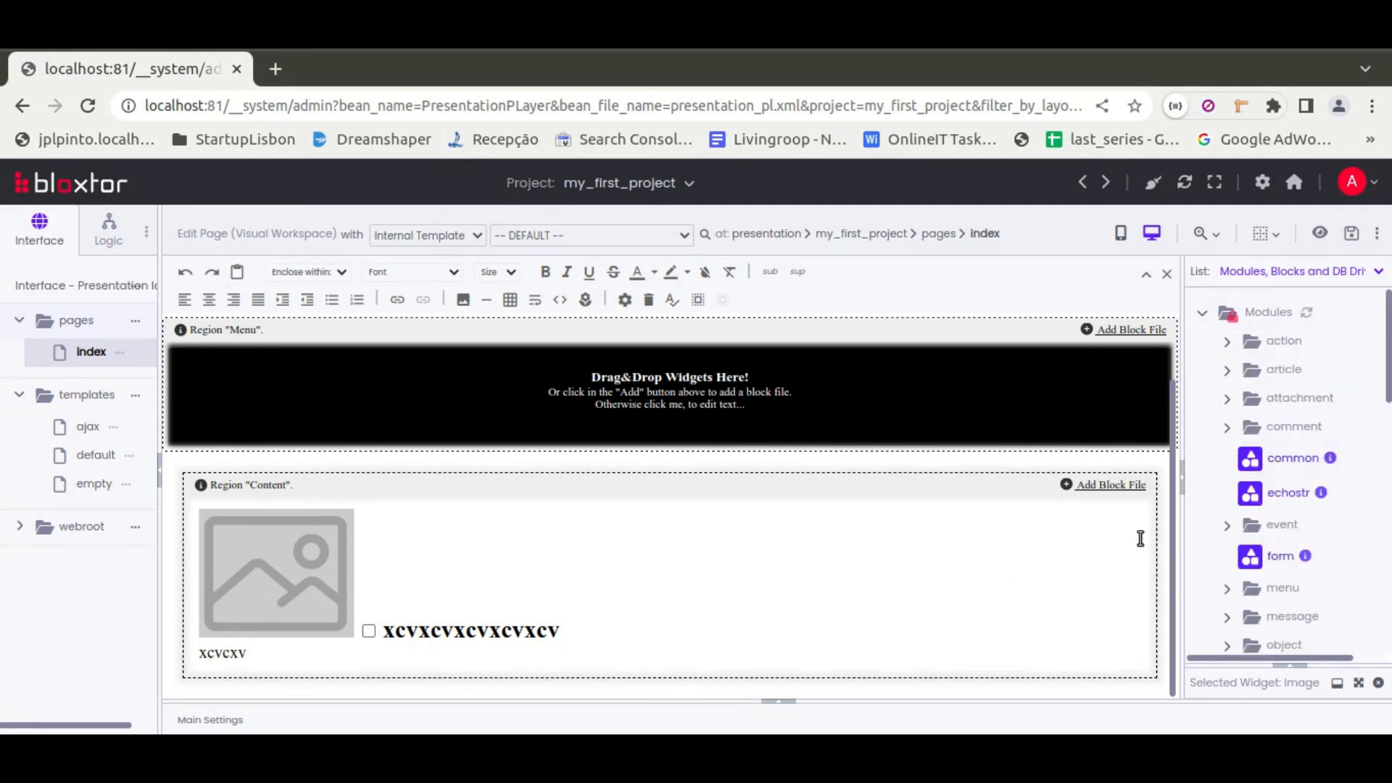
pyautogui.click(1203, 312)
pyautogui.click(1277, 271)
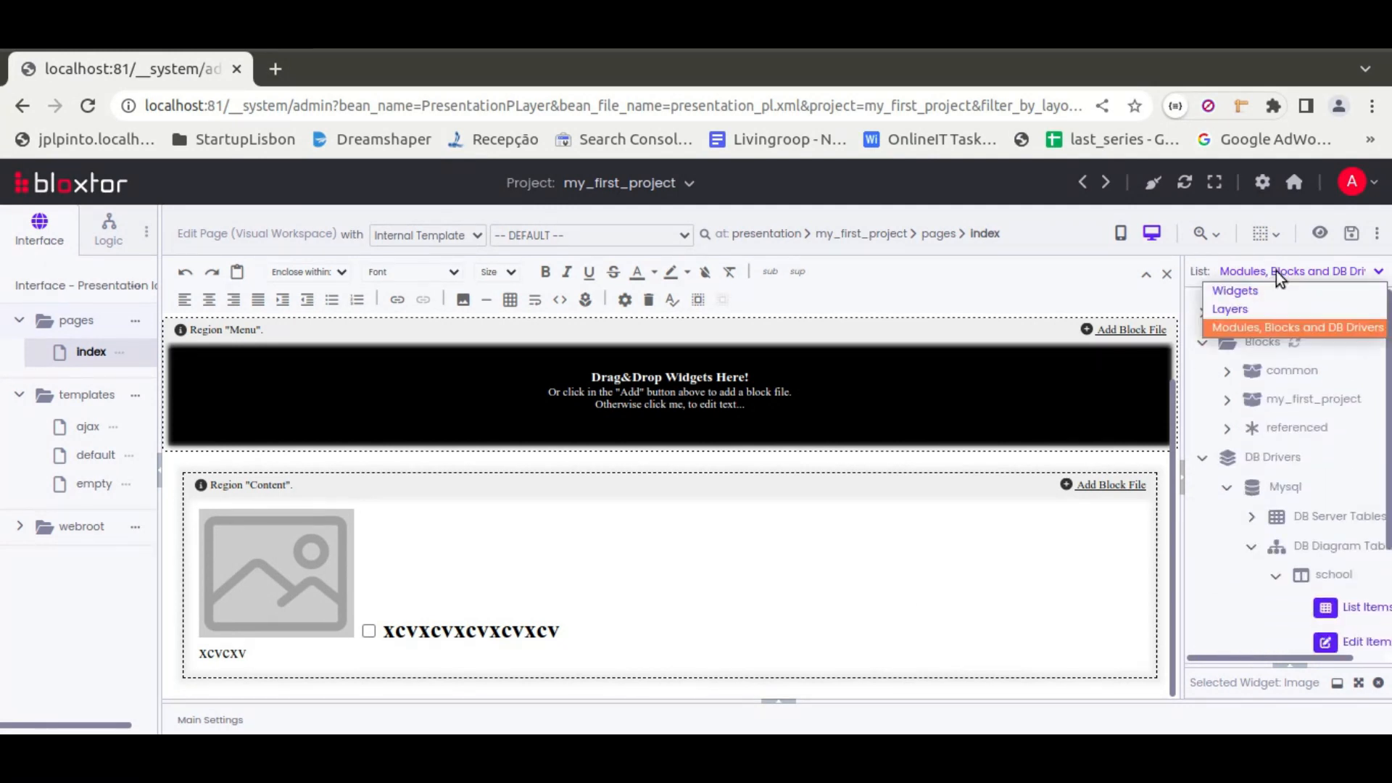
pyautogui.click(1229, 310)
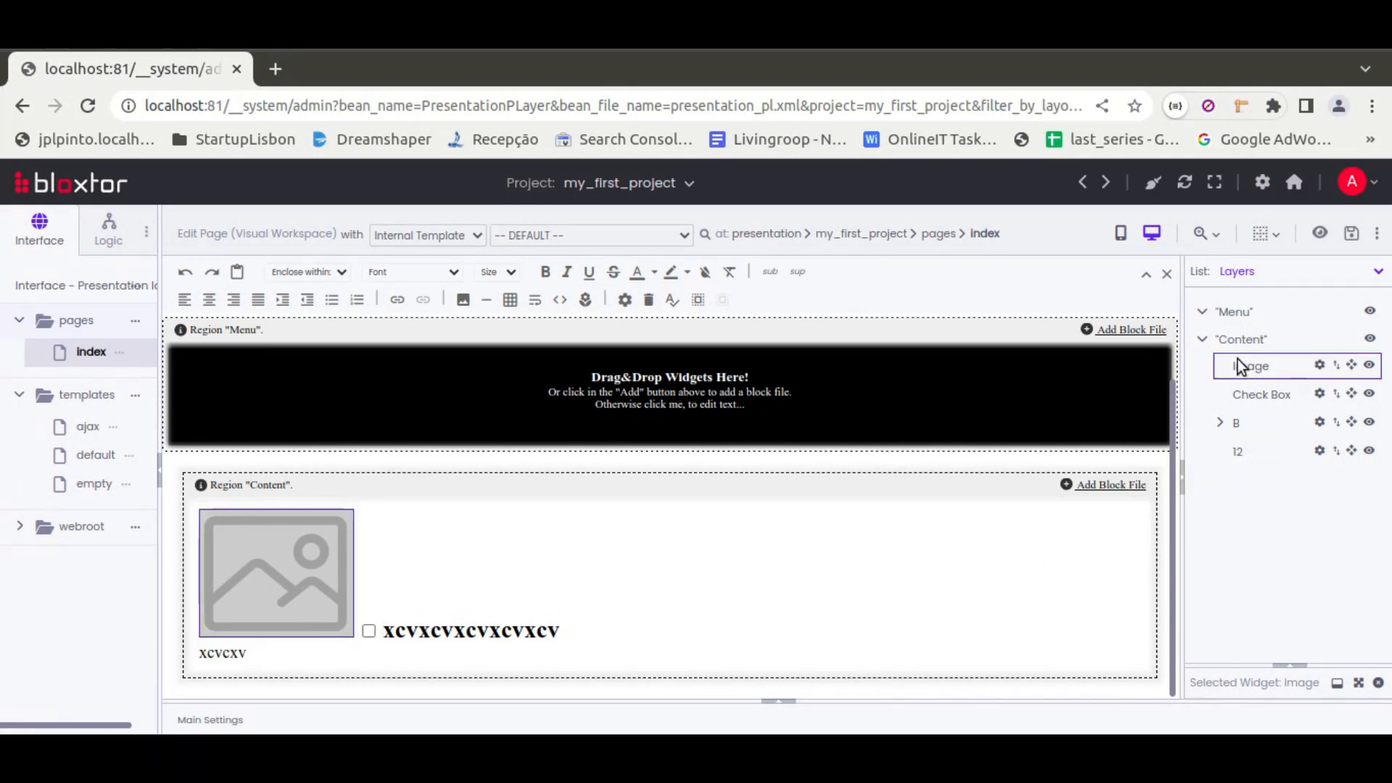
# Enlarge the selected Image widget's settings area and examine its properties, general, decoration, background and event options
pyautogui.moveTo(1296, 667); pyautogui.dragTo(1296, 397)
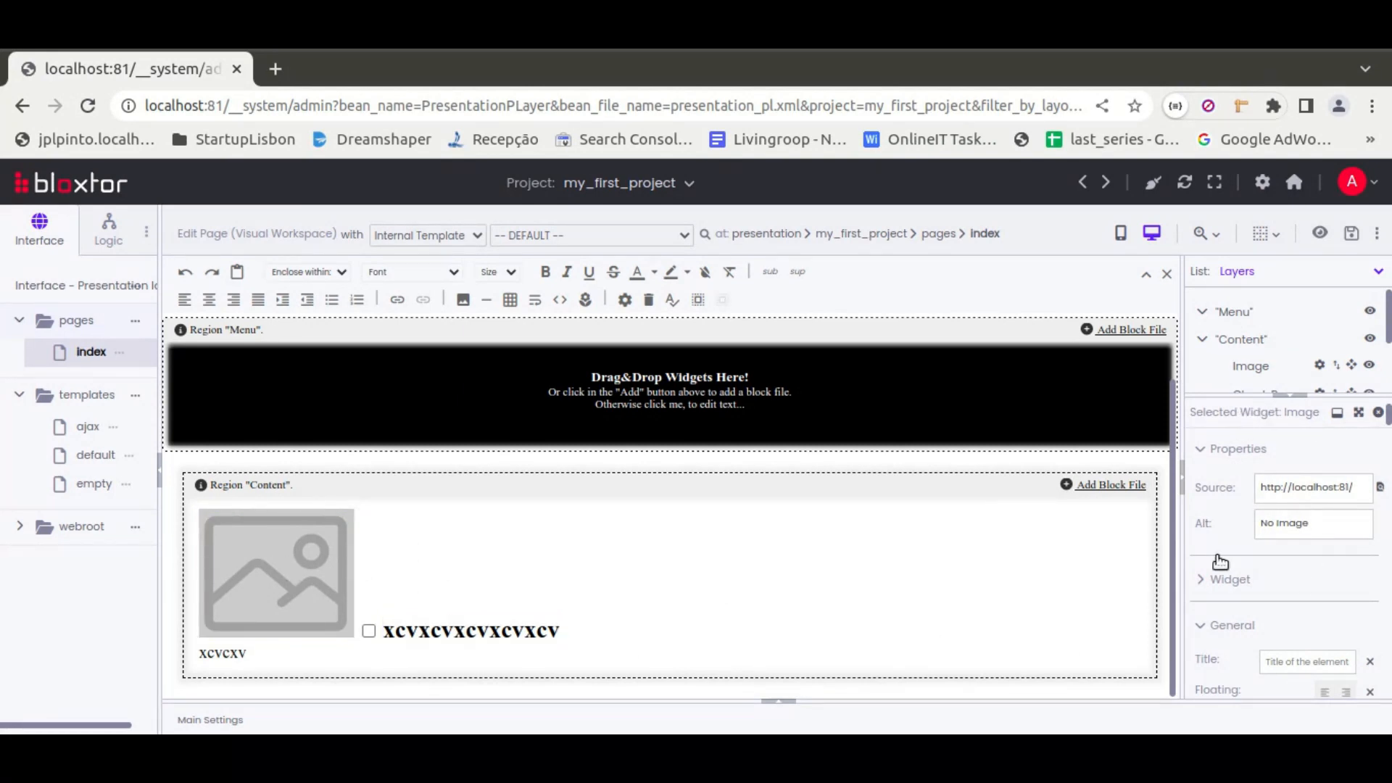
pyautogui.moveTo(1356, 417); pyautogui.dragTo(1277, 312)
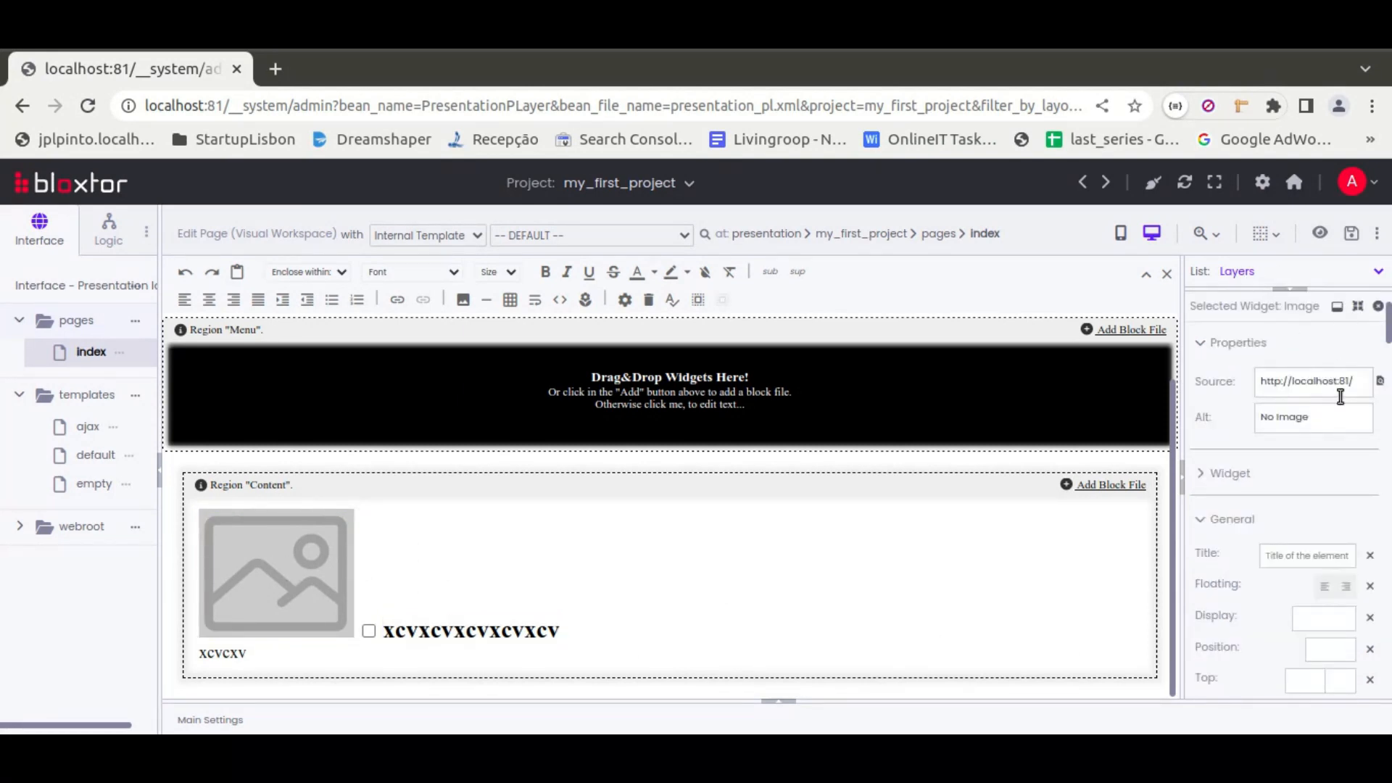
pyautogui.scroll(-6, 1265, 513)
pyautogui.scroll(-12, 1262, 507)
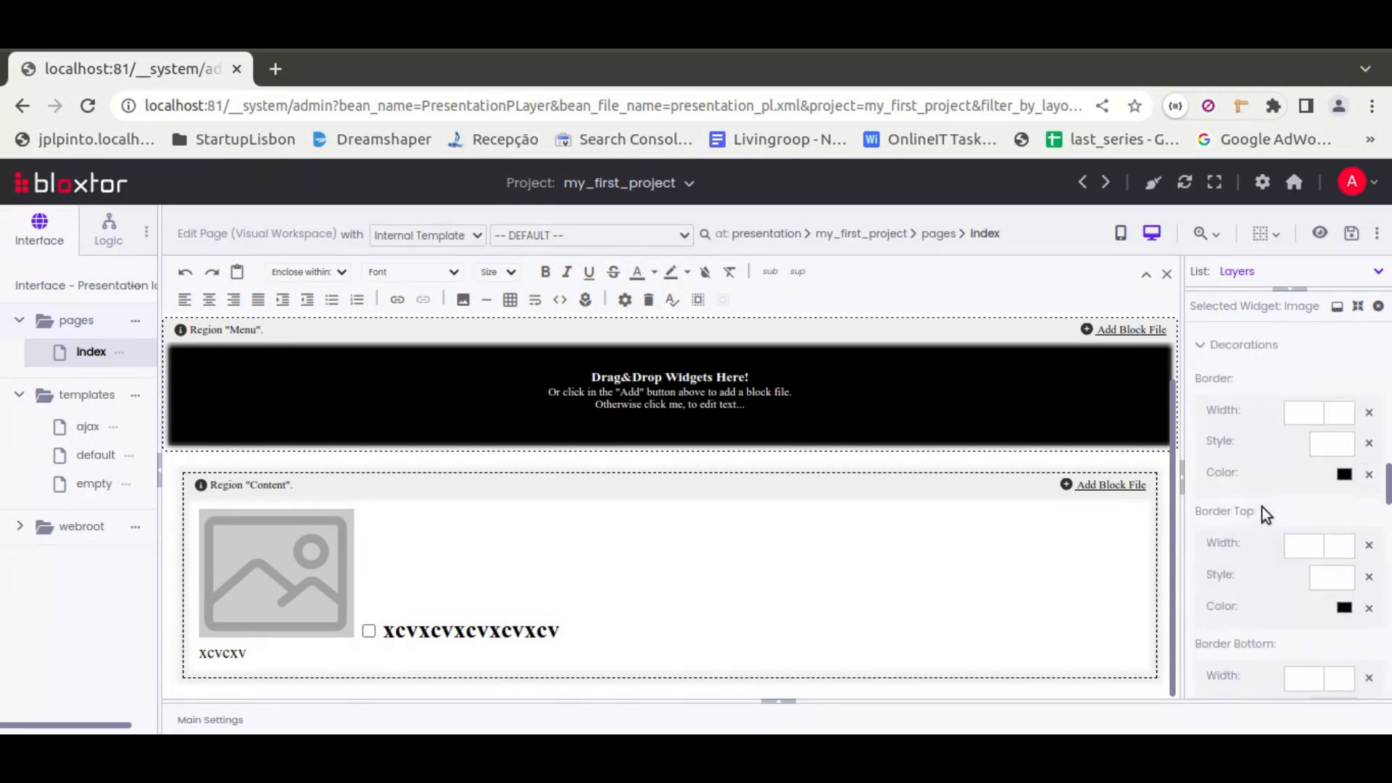
pyautogui.scroll(8, 1256, 534)
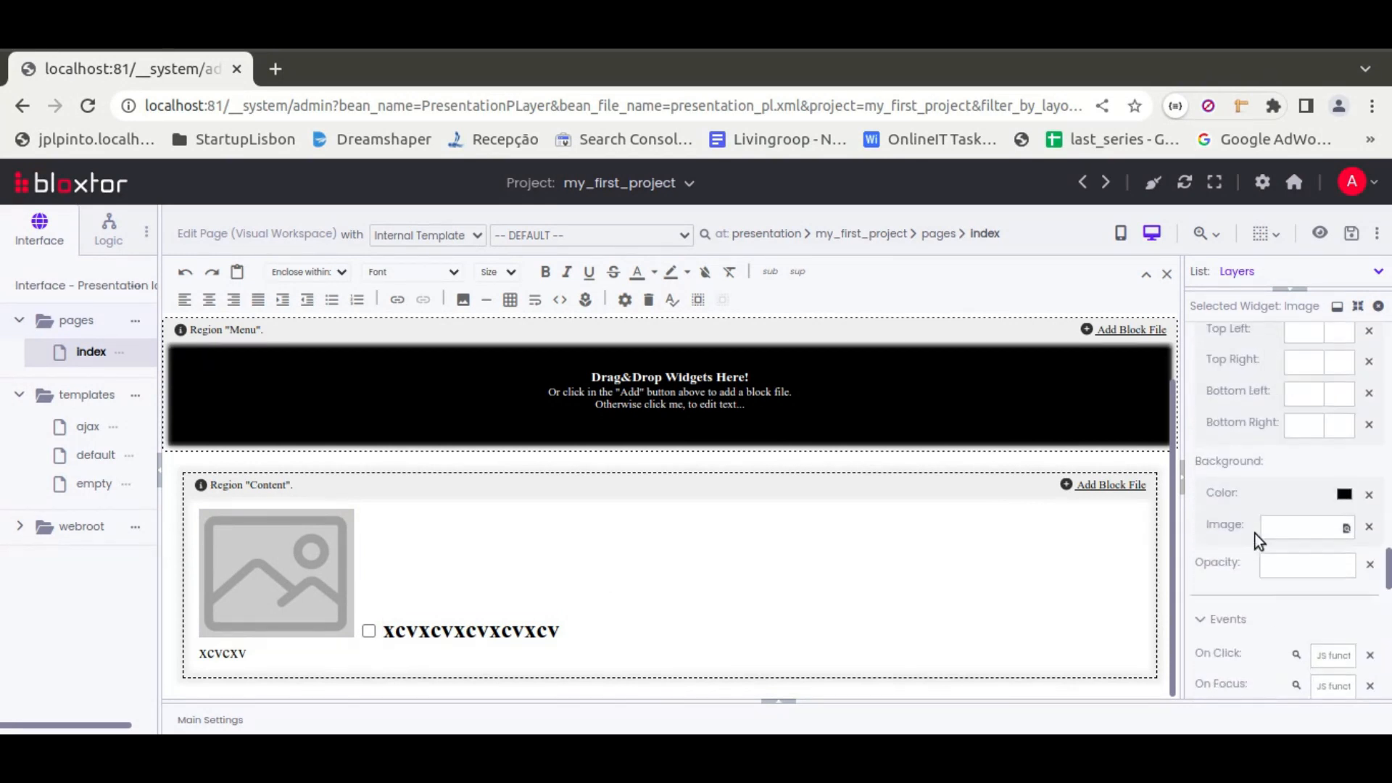
# Review the page's Design, Content, Resources and Advanced main settings, including the Items resource name, and collapse the main settings
pyautogui.click(775, 704)
pyautogui.click(1340, 449)
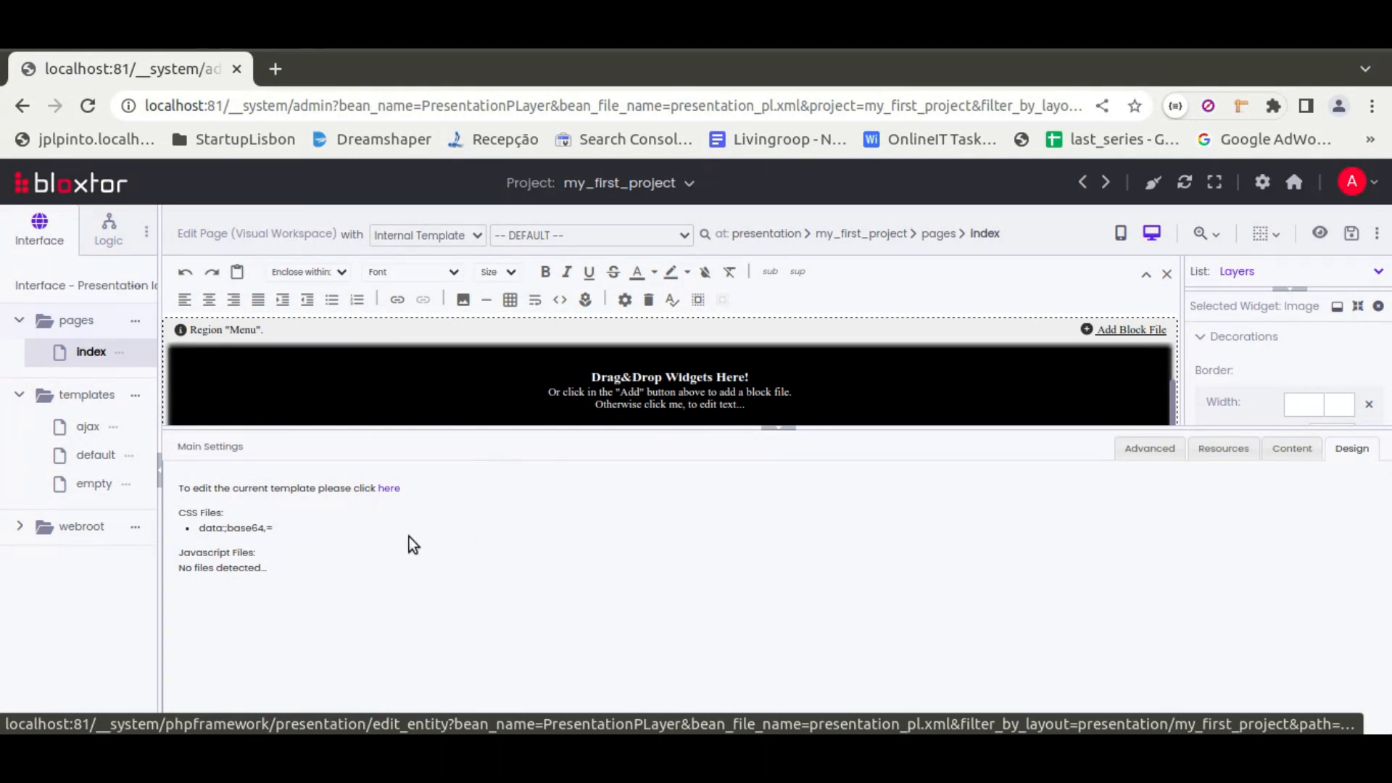
pyautogui.click(1292, 448)
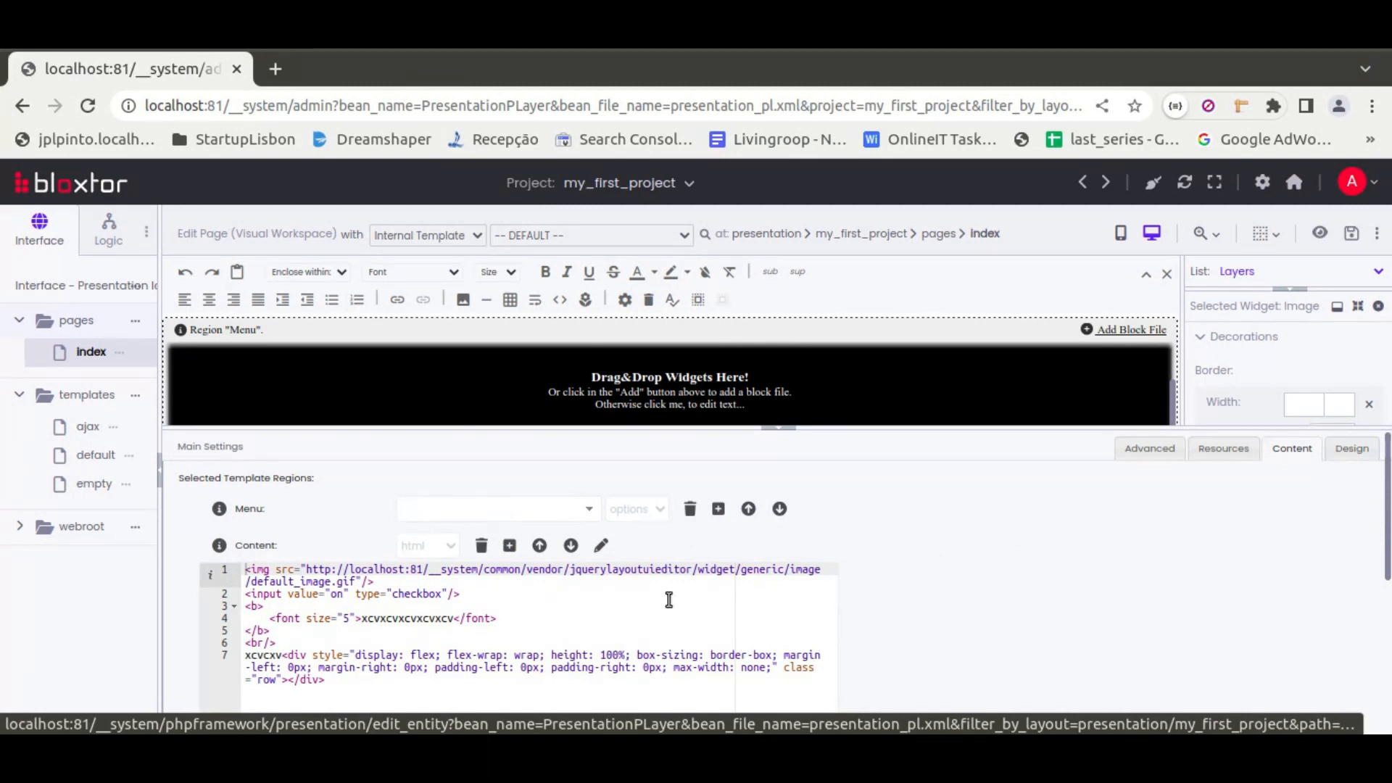
pyautogui.click(1224, 449)
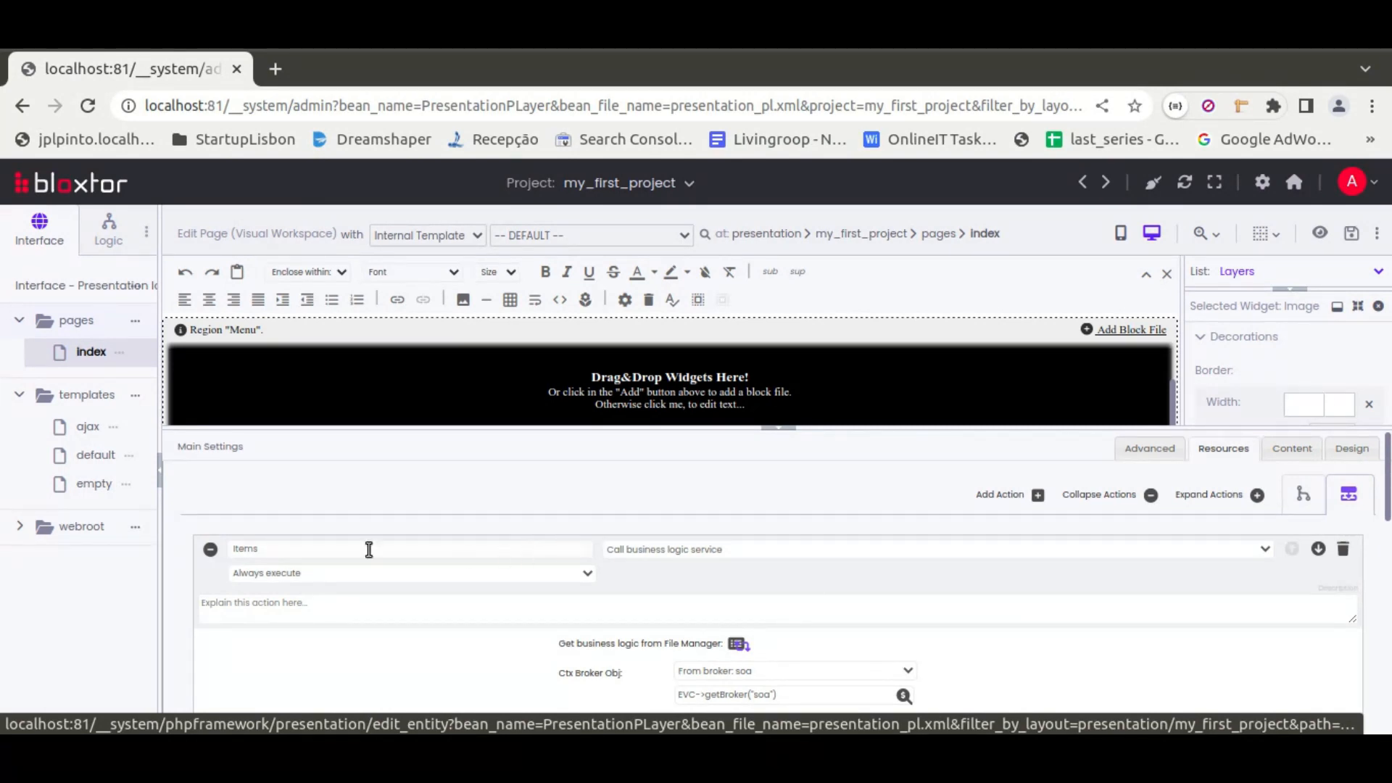
pyautogui.doubleClick(242, 550)
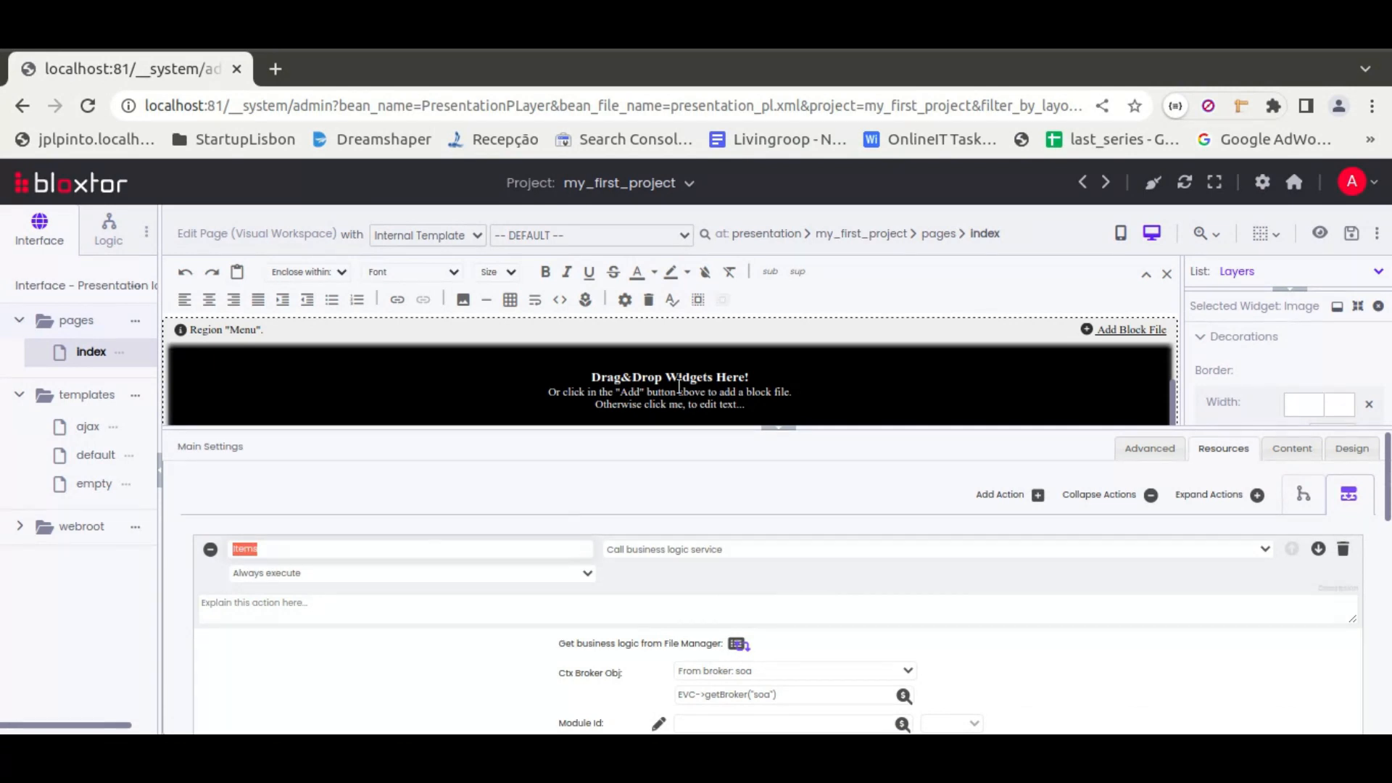
pyautogui.click(1117, 448)
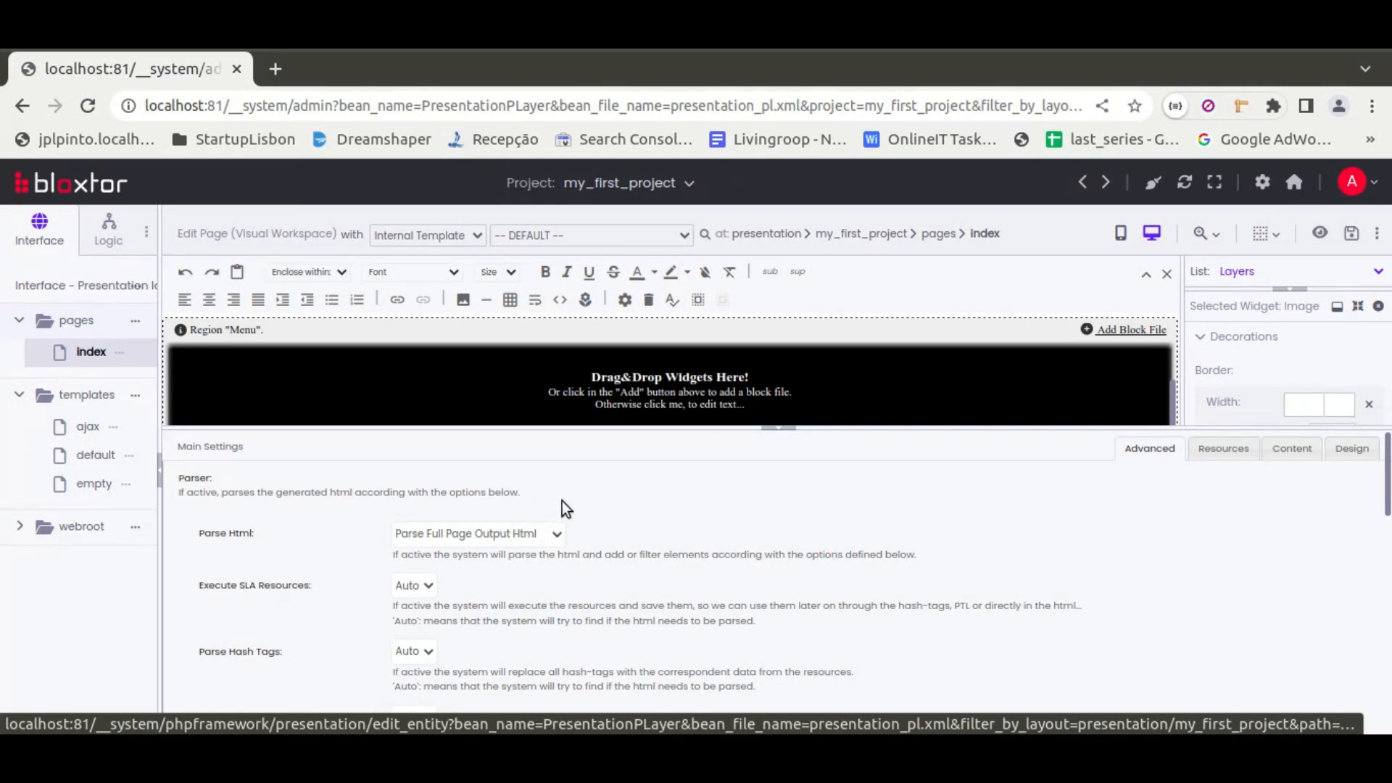
pyautogui.click(789, 432)
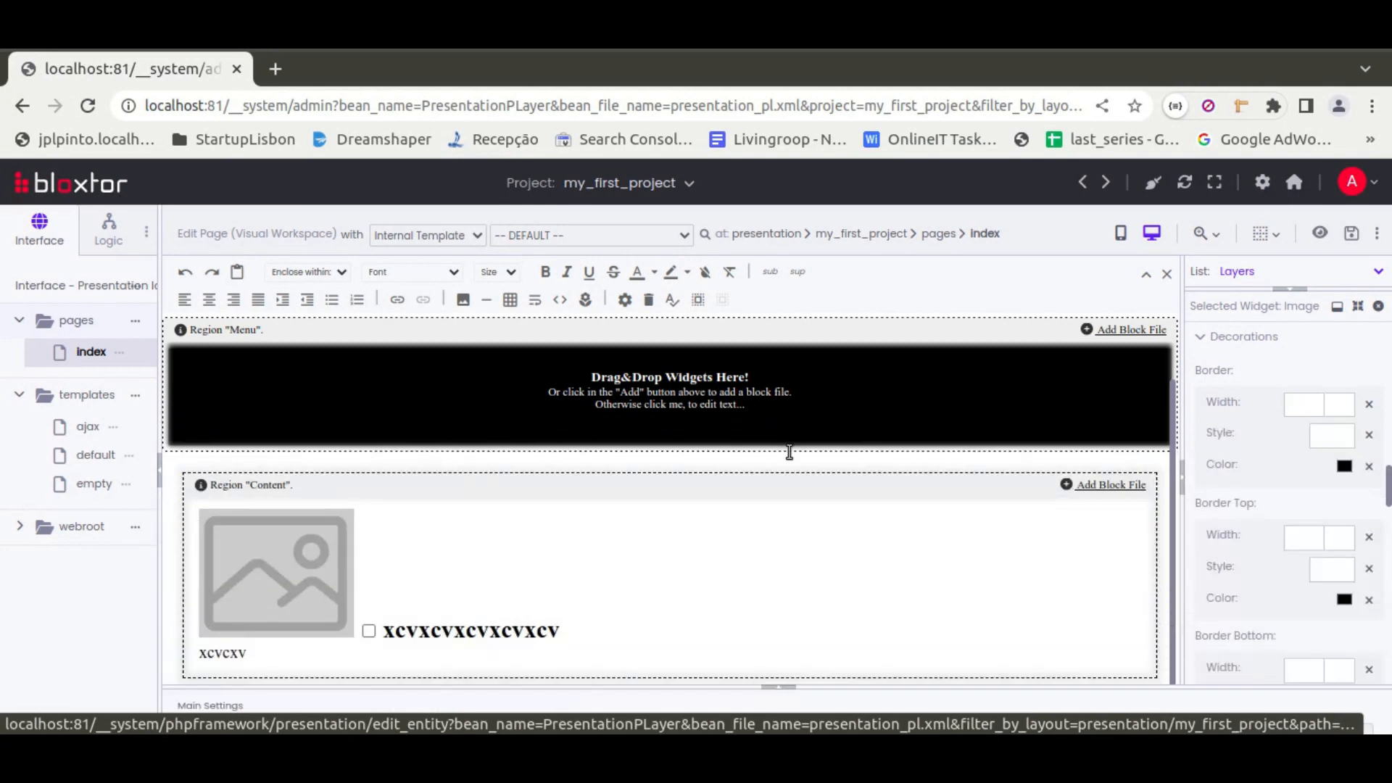